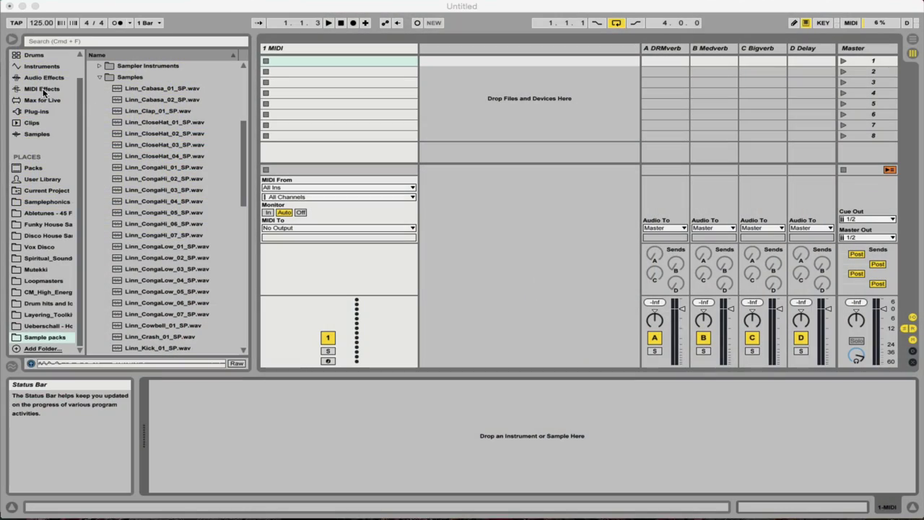
Step: Load an empty Drum Rack preset from the Drums category onto the 1 MIDI track
click(41, 58)
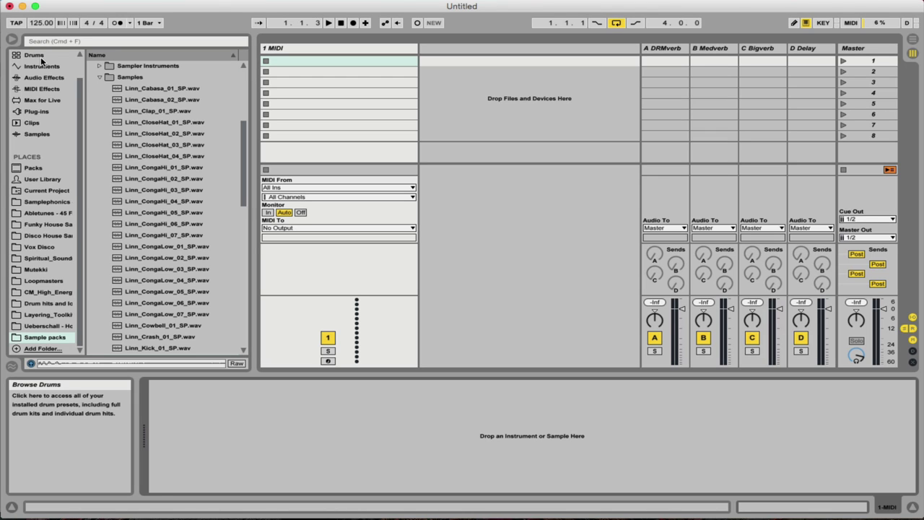
click(115, 78)
drag(115, 78, 315, 51)
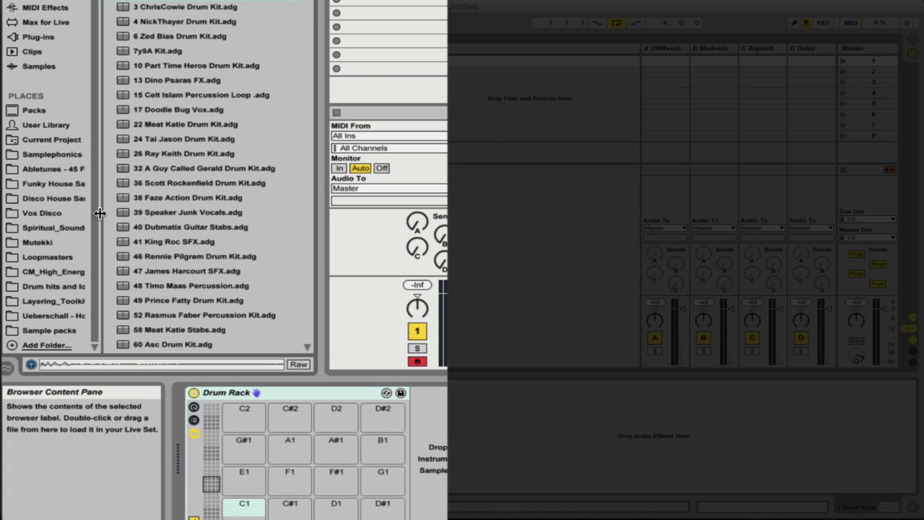
Step: Resize the Places list, open Sample packs, and load Linn_Kick_02_SP.wav into the set as a clip
drag(81, 244, 116, 249)
drag(146, 217, 137, 217)
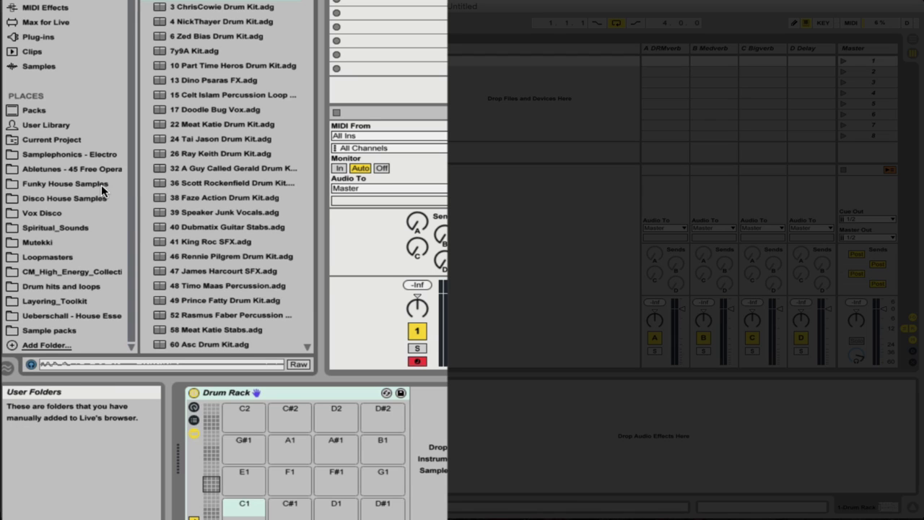
click(52, 287)
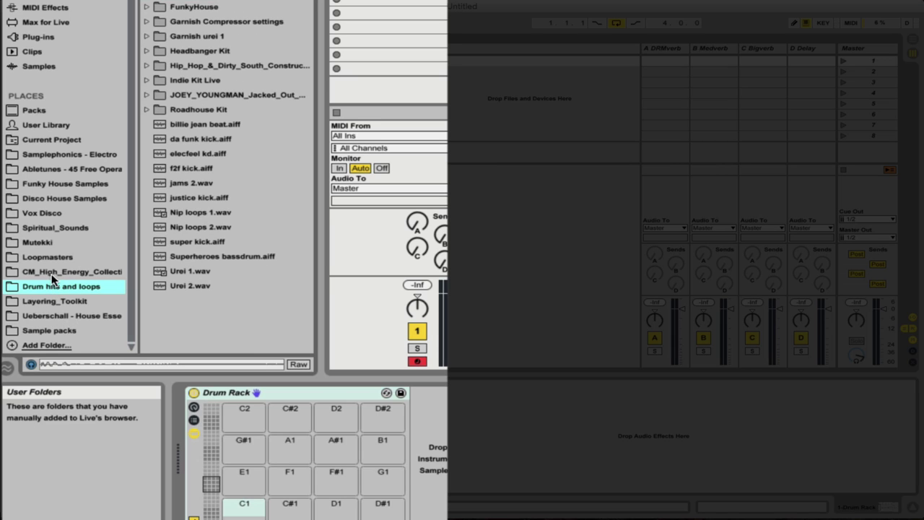
click(49, 330)
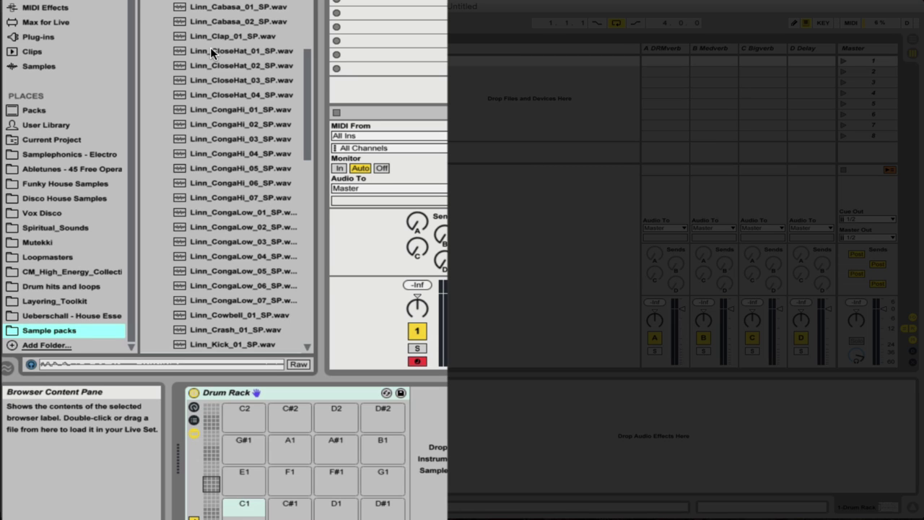
scroll(246, 138, down, 5)
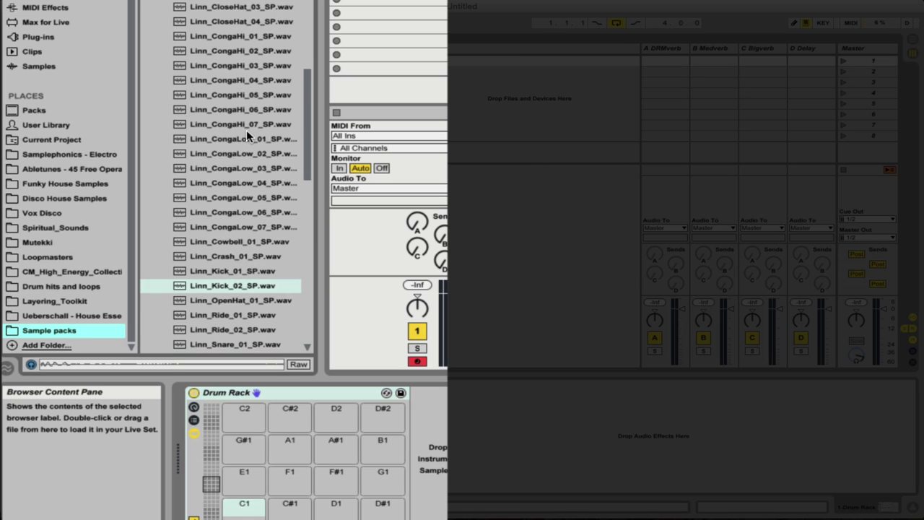
scroll(244, 145, down, 5)
double_click(224, 211)
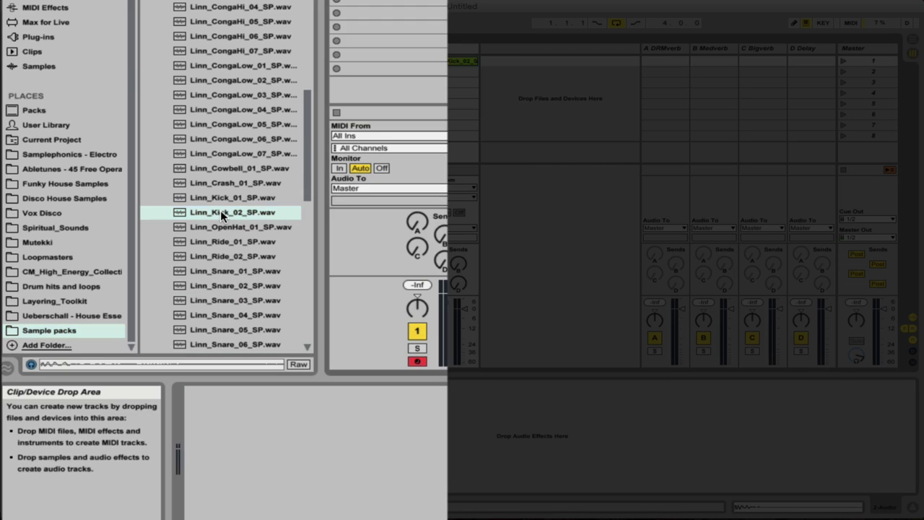
click(221, 211)
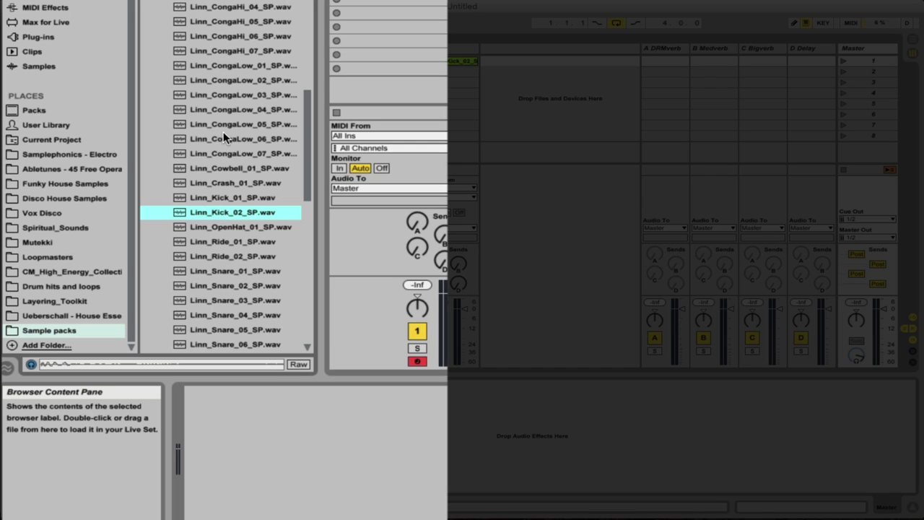
Step: Audition the neighbouring Linn kicks and hi-hat, then drop Linn_Kick_02 onto Drum Rack pad C1
key(Up)
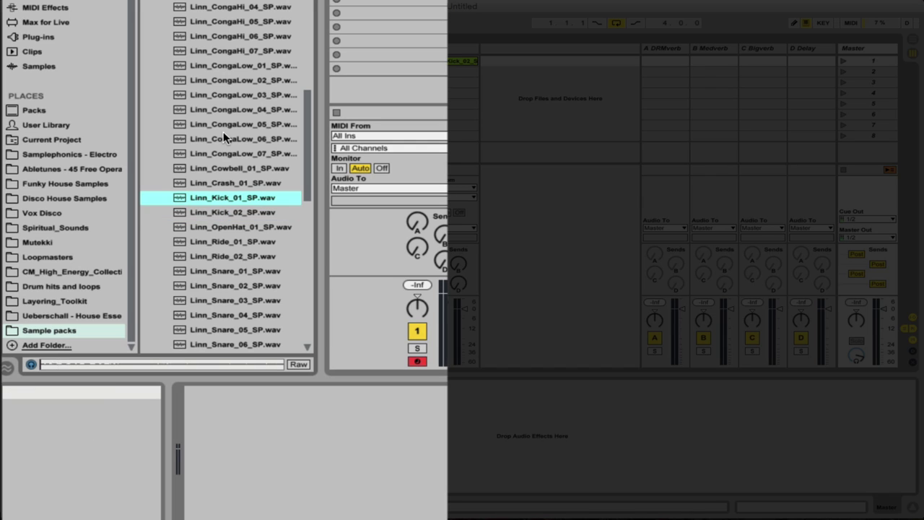
key(Up)
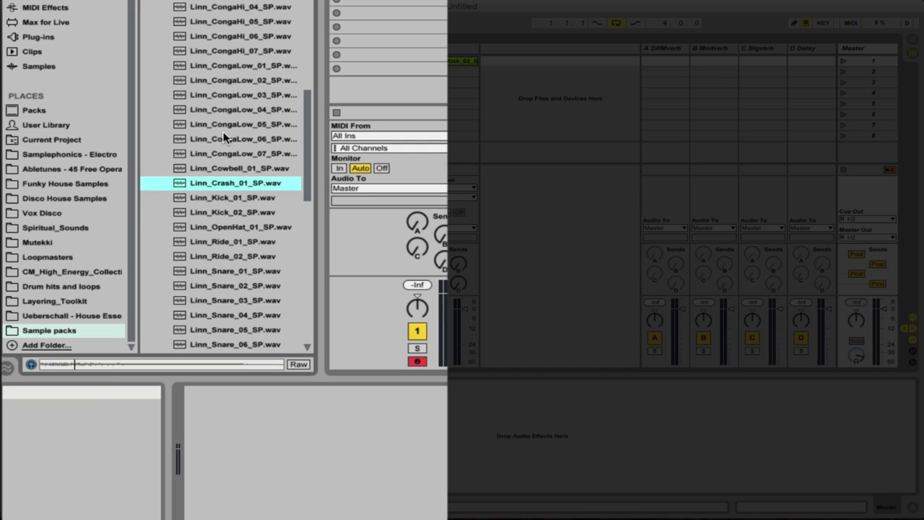
key(Down)
key(Down)
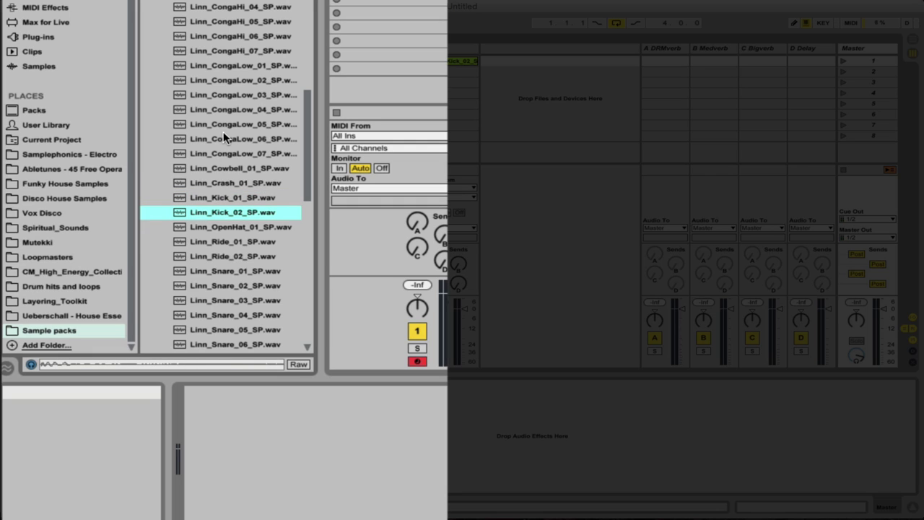
key(Up)
key(Down)
key(Down)
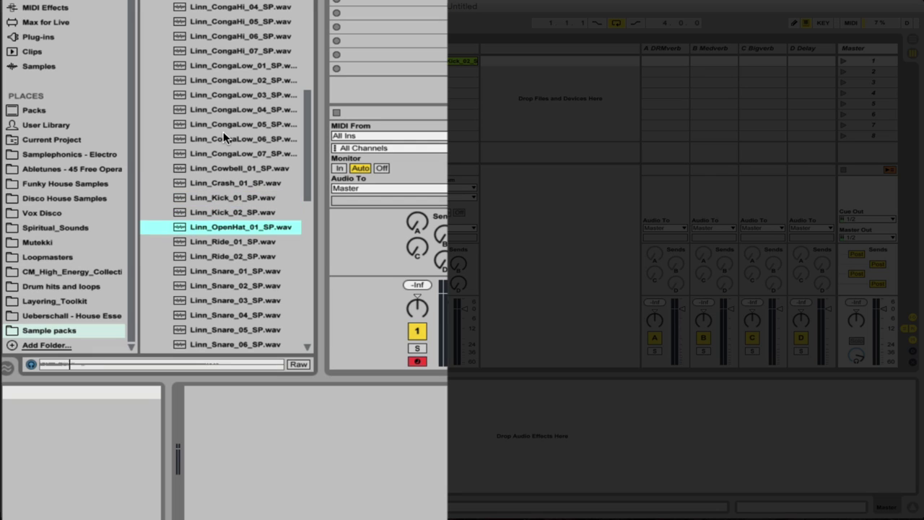
key(Up)
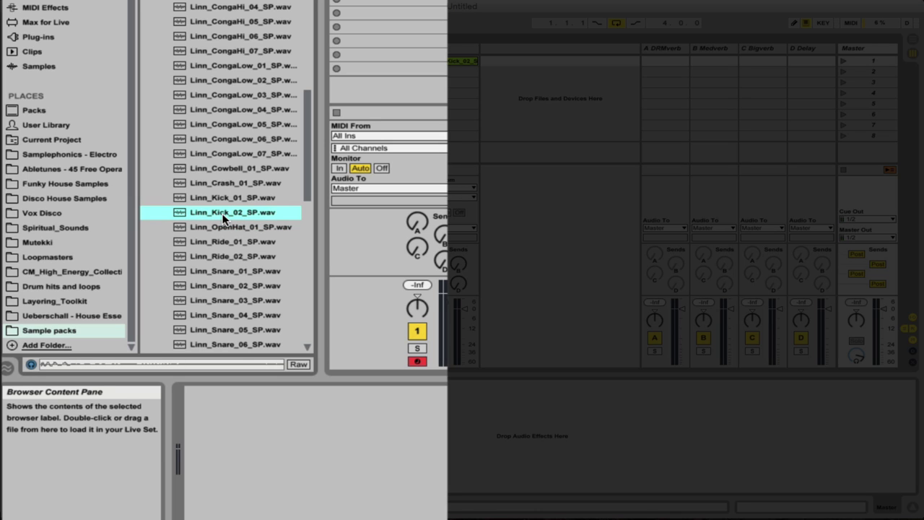
click(464, 48)
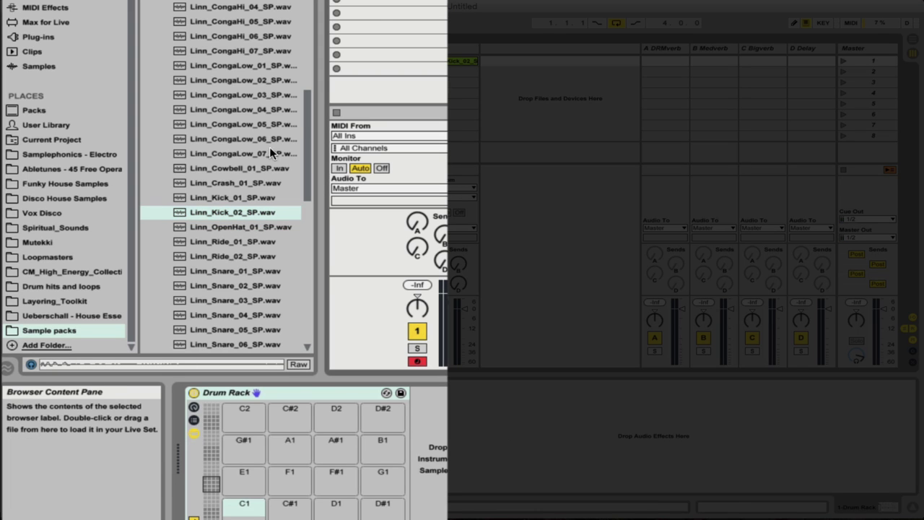
drag(214, 210, 244, 504)
Step: Collapse Linn Samples and open Disco House Samples > Single Drum Hits > House Drum Samples > Bass Drums
scroll(222, 162, down, 8)
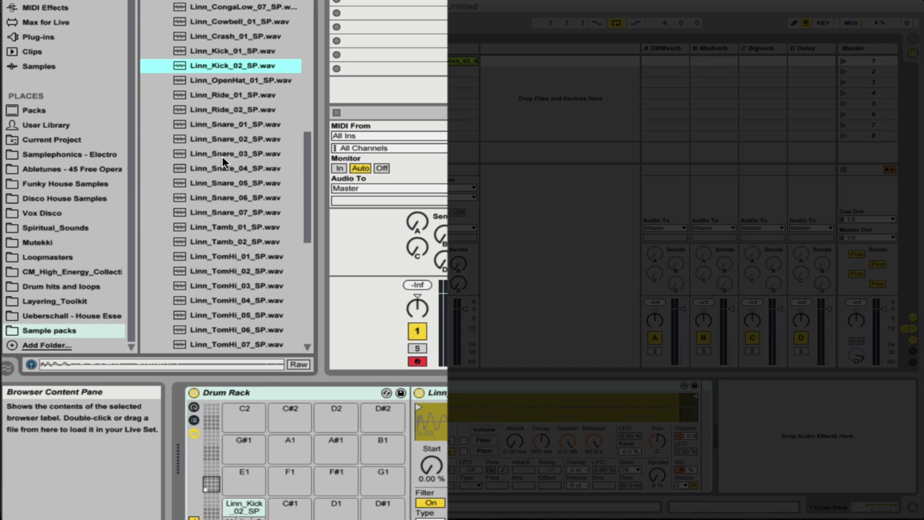
scroll(222, 162, up, 12)
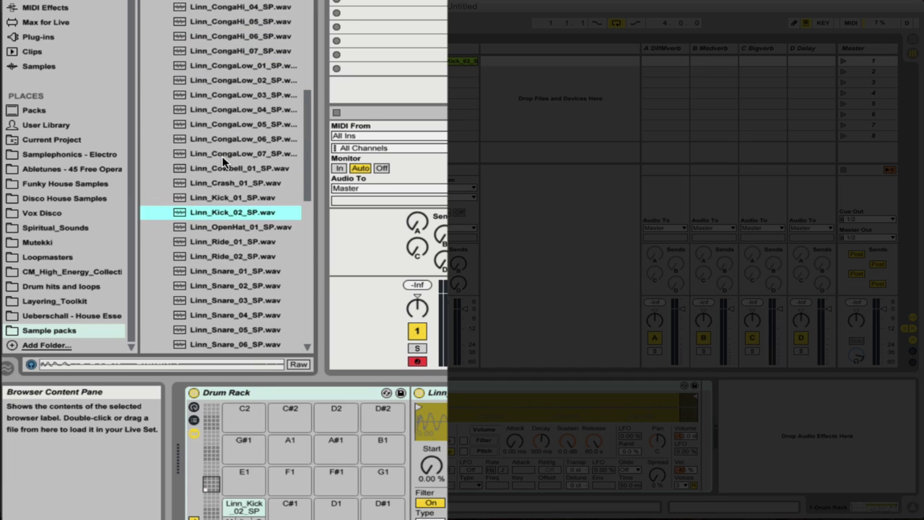
scroll(222, 163, up, 4)
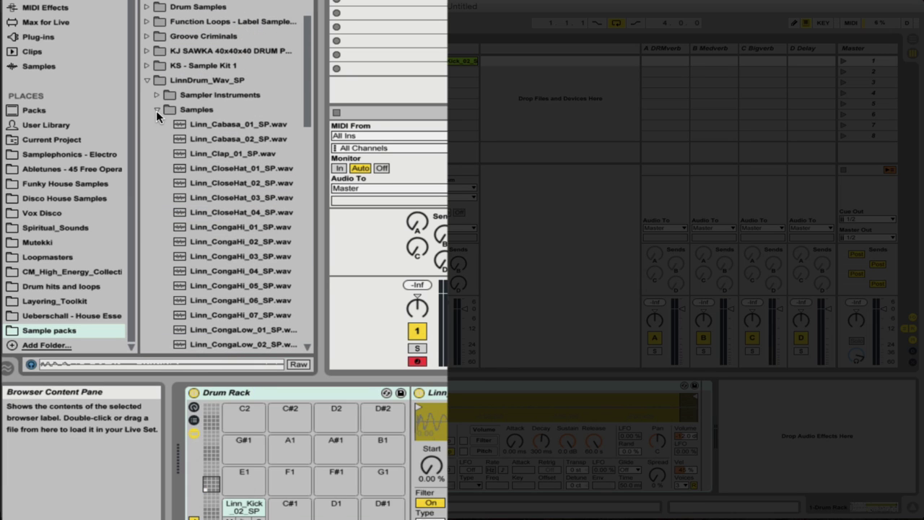
click(156, 110)
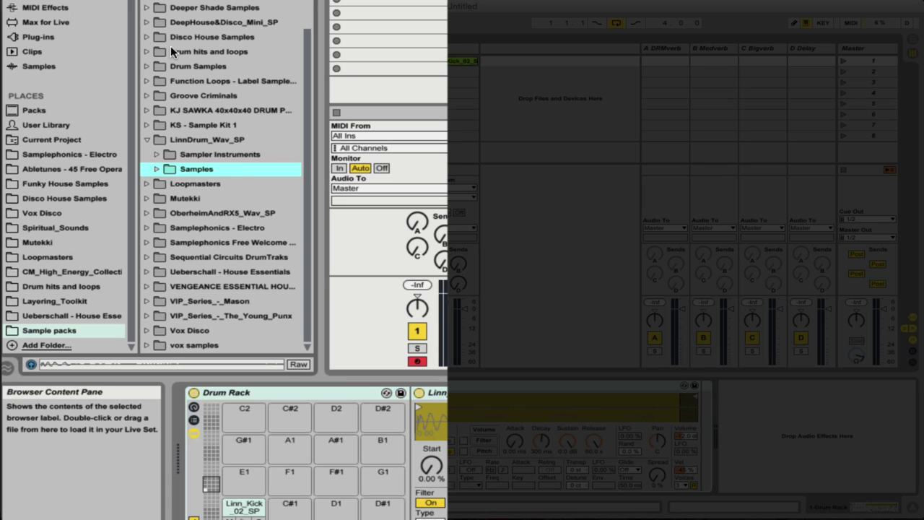
click(144, 36)
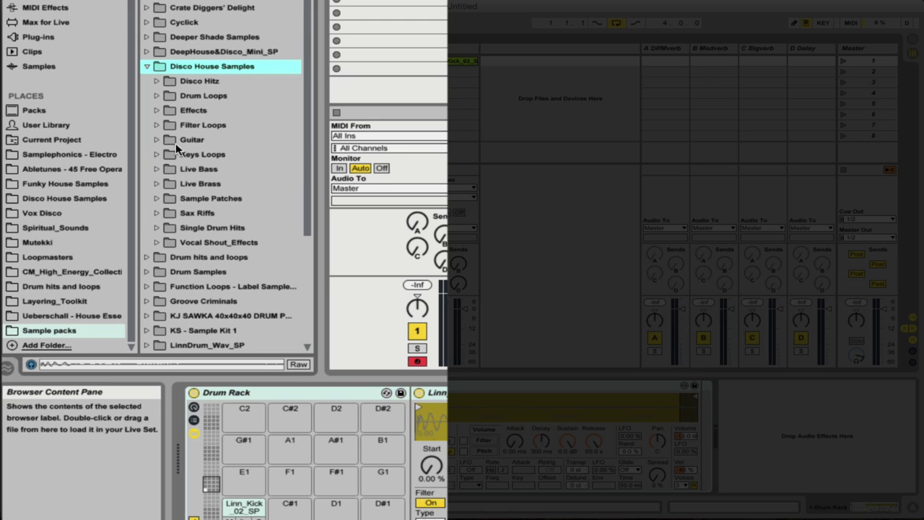
click(159, 227)
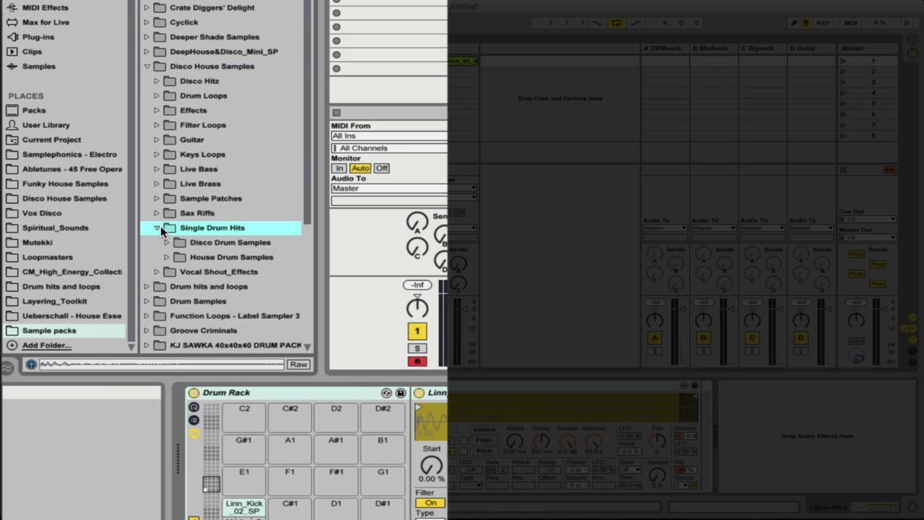
key(Down)
key(Down)
key(Right)
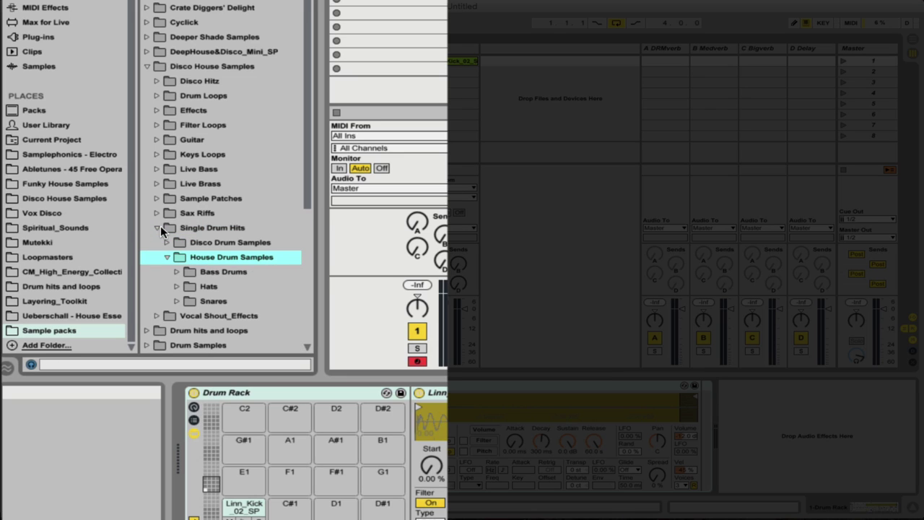
key(Down)
key(Right)
Step: Audition the house bass drums, load the chosen one onto pad C#1, and trigger it twice
key(Down)
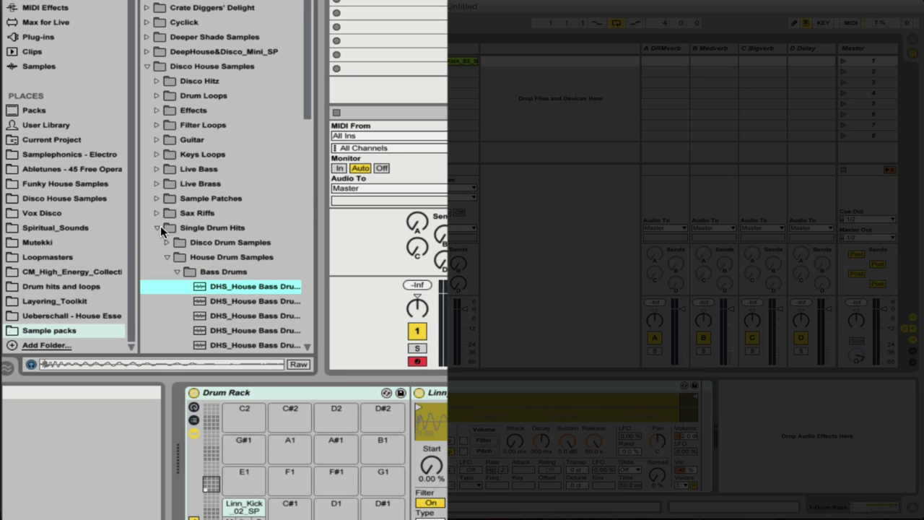
key(Down)
key(Down)
key(Down)
key(Down)
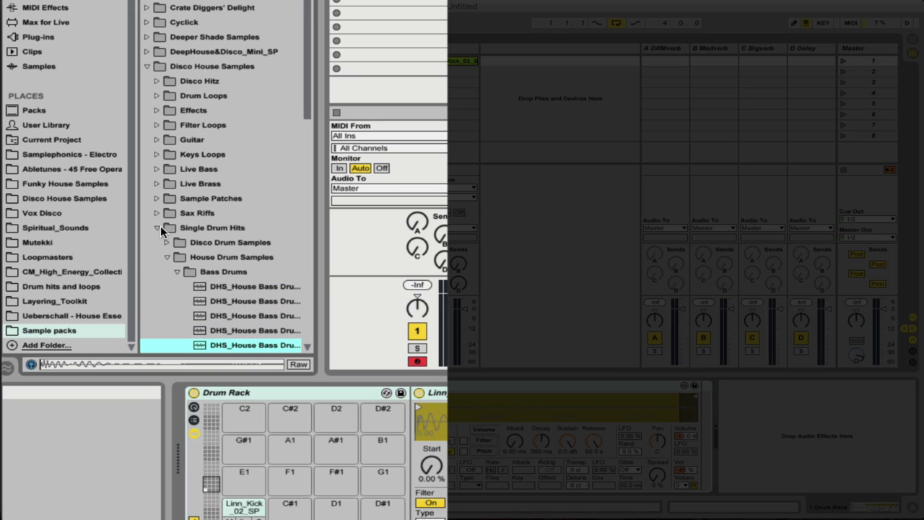
key(Down)
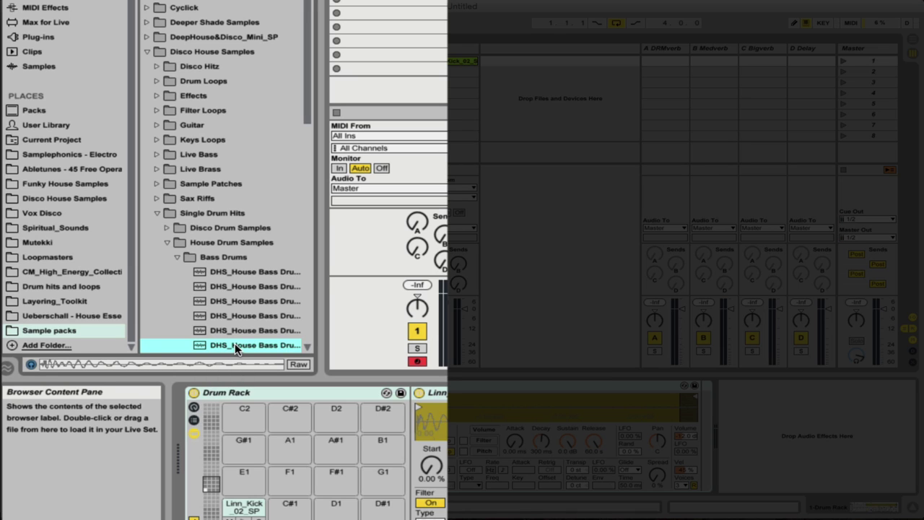
drag(370, 457, 286, 511)
click(303, 509)
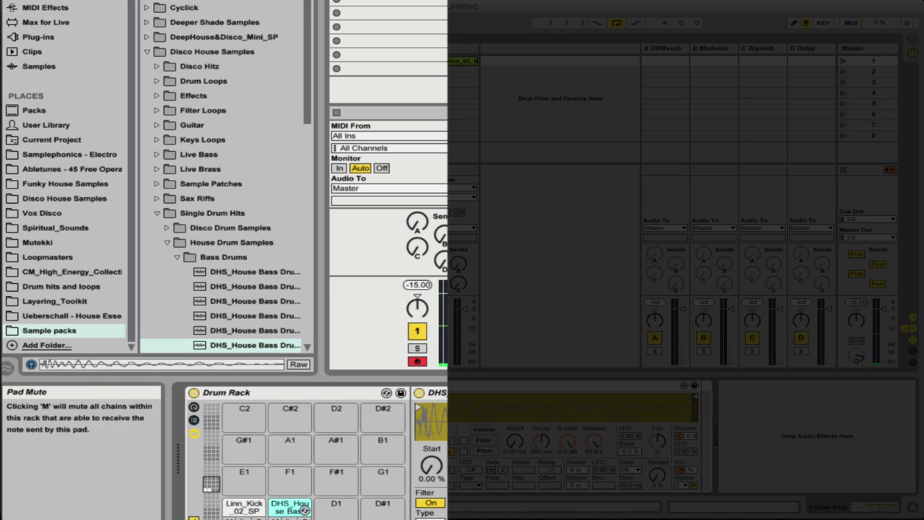
click(303, 509)
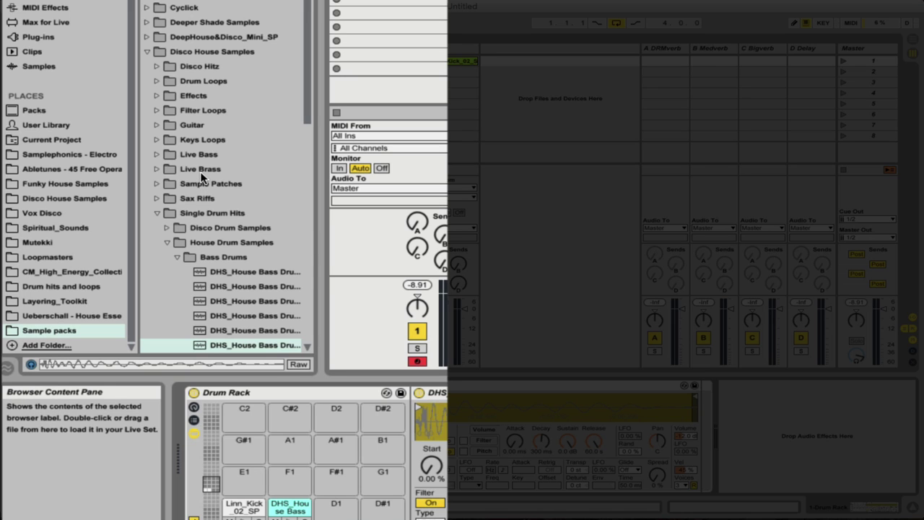
Step: Collapse Disco House Samples and open the LinnDrum_Wav_SP Linn Samples folder
click(203, 51)
key(Left)
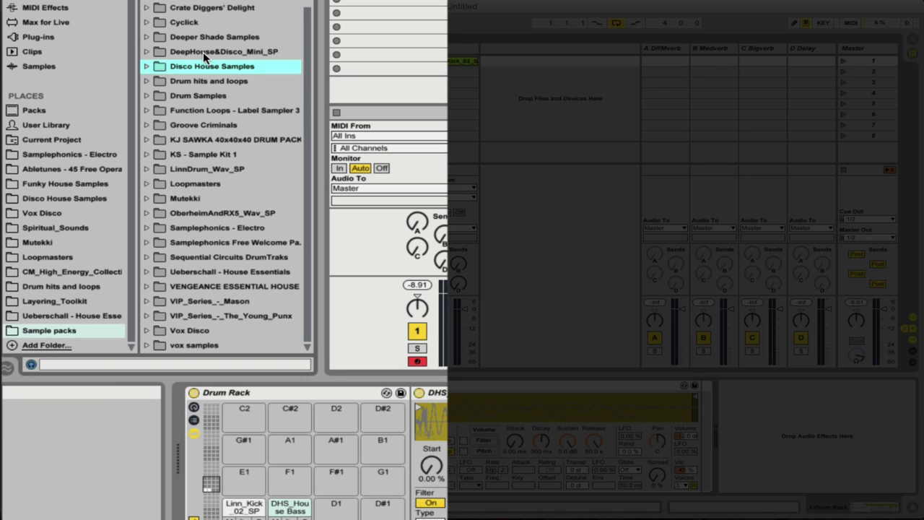
key(Down)
key(Down)
key(Down)
key(Down)
key(Down)
key(Down)
key(Down)
key(Right)
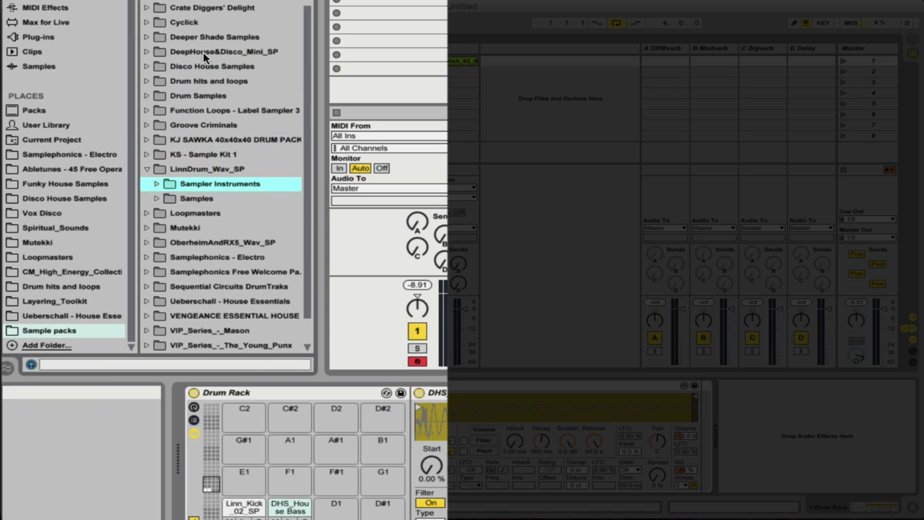
key(Down)
key(Down)
key(Right)
key(Down)
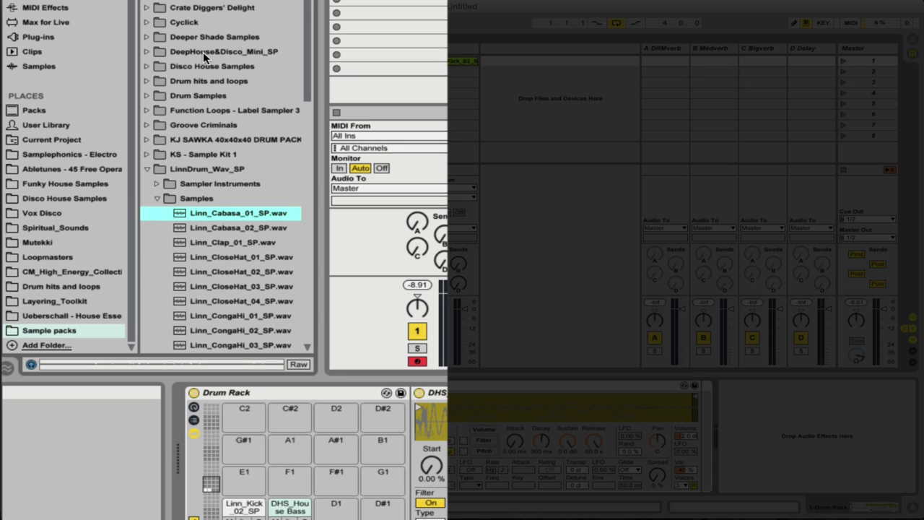
scroll(203, 83, down, 9)
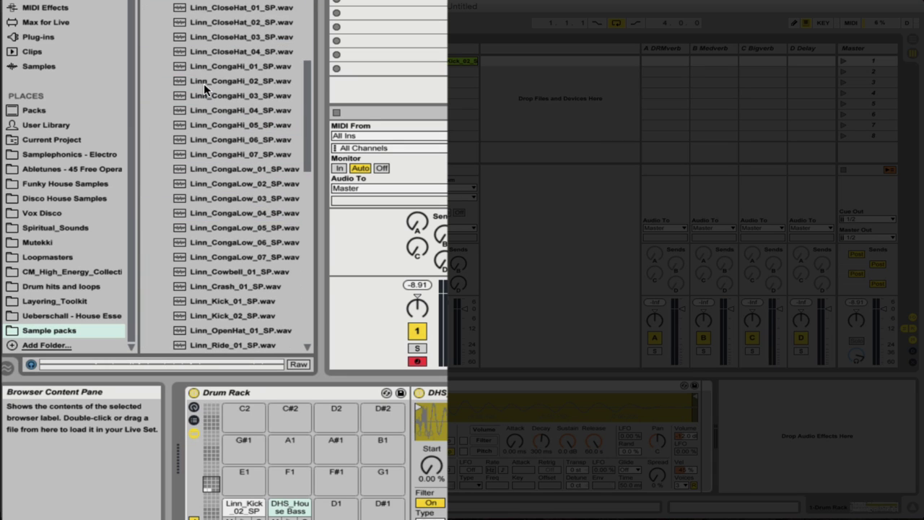
scroll(204, 83, down, 1)
Step: Audition Linn_Snare_01 through 06 and load Linn_Snare_05_SP.wav onto pad E1
click(236, 212)
key(Down)
key(Up)
key(Down)
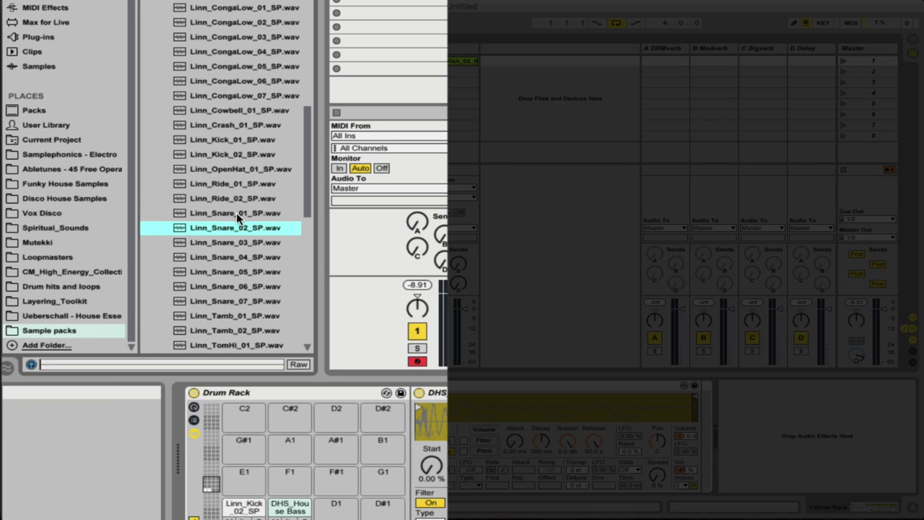
key(Down)
key(Down)
key(Down)
key(Up)
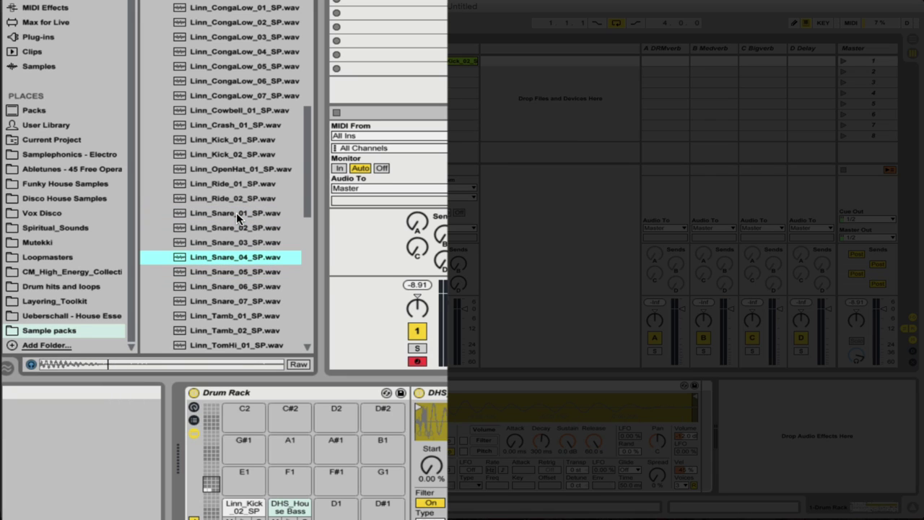
key(Down)
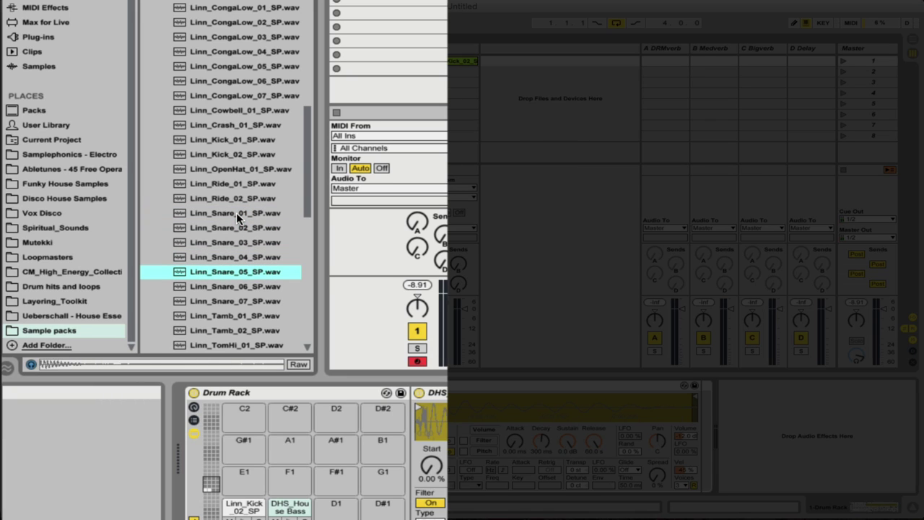
key(Down)
key(Up)
drag(248, 271, 252, 481)
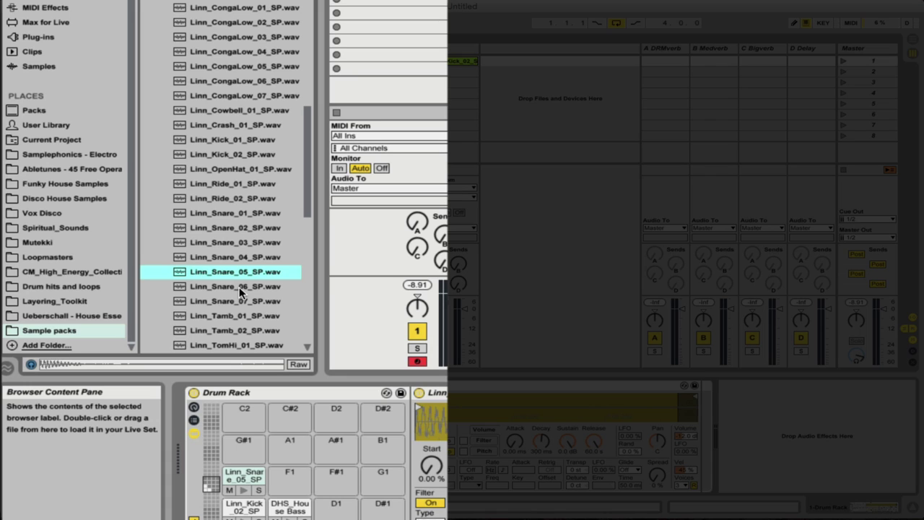
Step: Re-audition Linn_Snare_04 through 07, then collapse the LinnDrum Samples folder
key(Down)
key(Down)
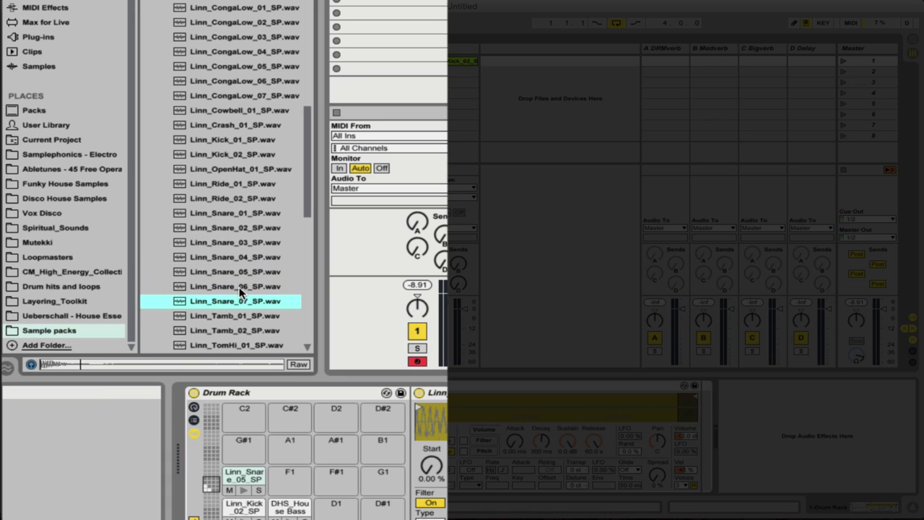
key(Up)
key(Up)
key(Up)
key(Up)
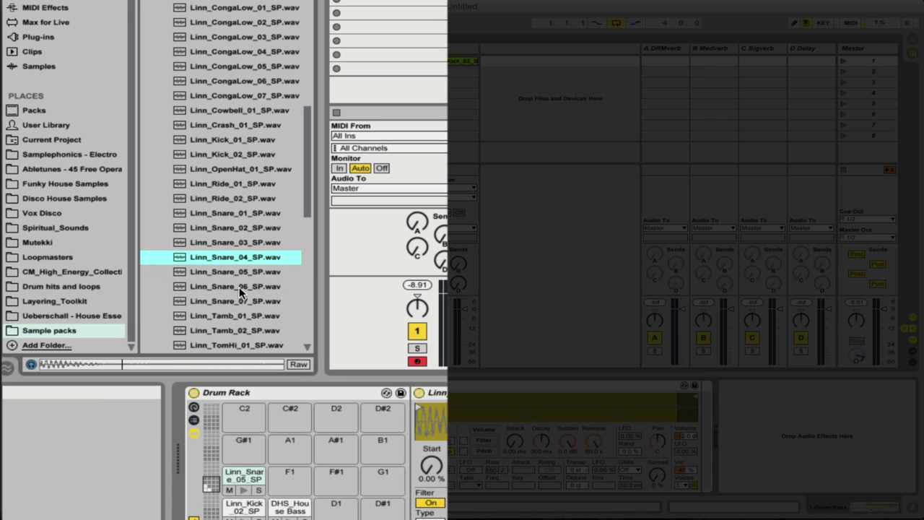
key(Down)
key(Down)
key(Down)
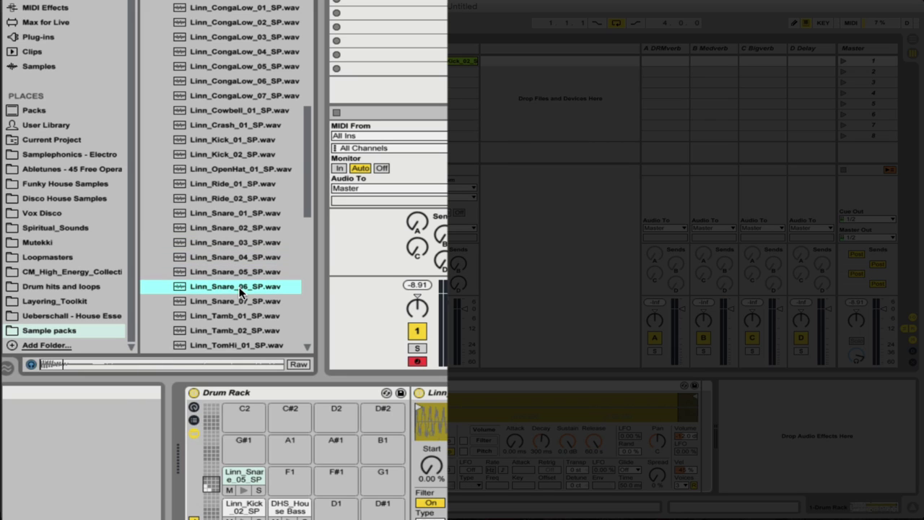
key(Up)
key(Up)
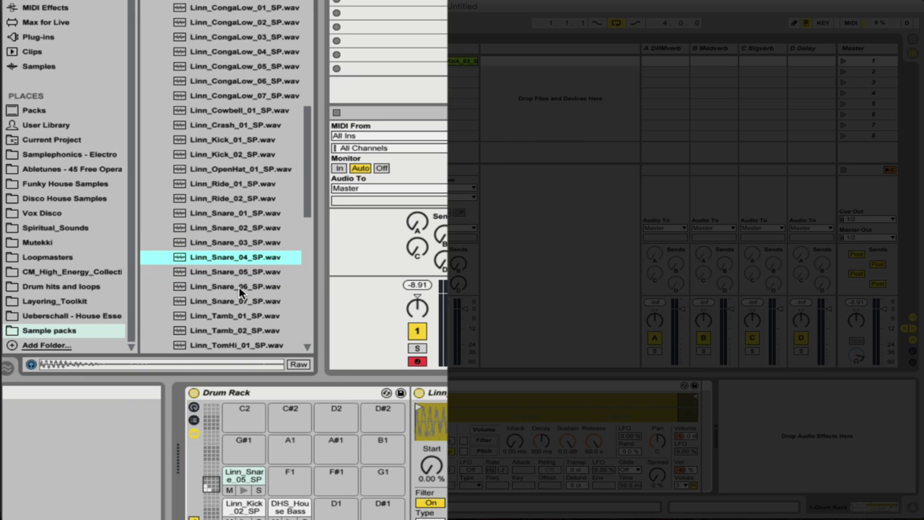
key(Down)
key(Down)
key(Down)
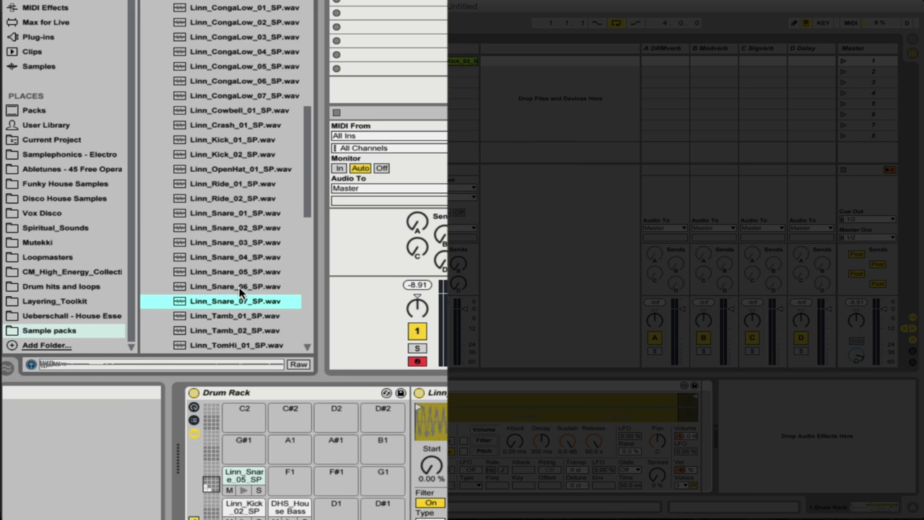
key(Left)
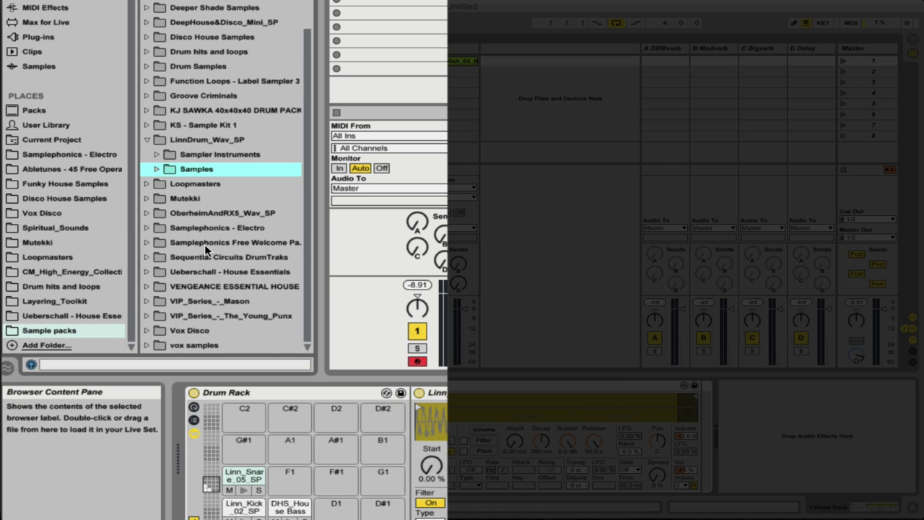
Step: Expand the Mutekki pack and open its VEC3 Snares folder
click(146, 199)
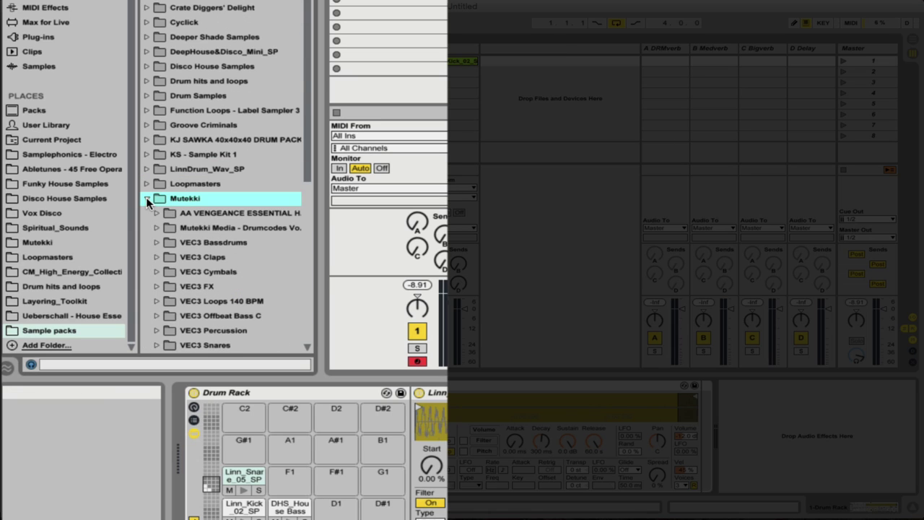
key(Down)
key(Down)
key(Down)
key(Down)
key(Up)
key(Up)
key(Right)
key(Left)
key(Down)
key(Down)
key(Down)
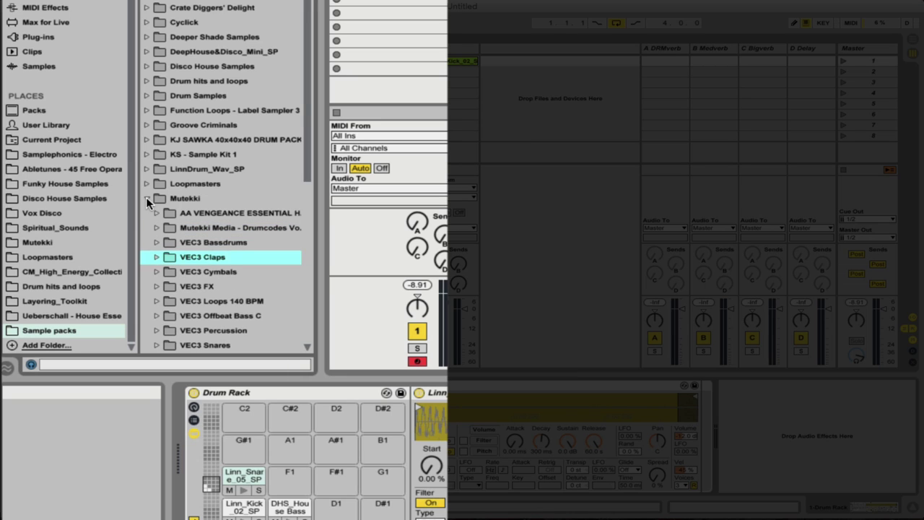
key(Down)
key(Down)
key(Down)
key(Down)
key(Down)
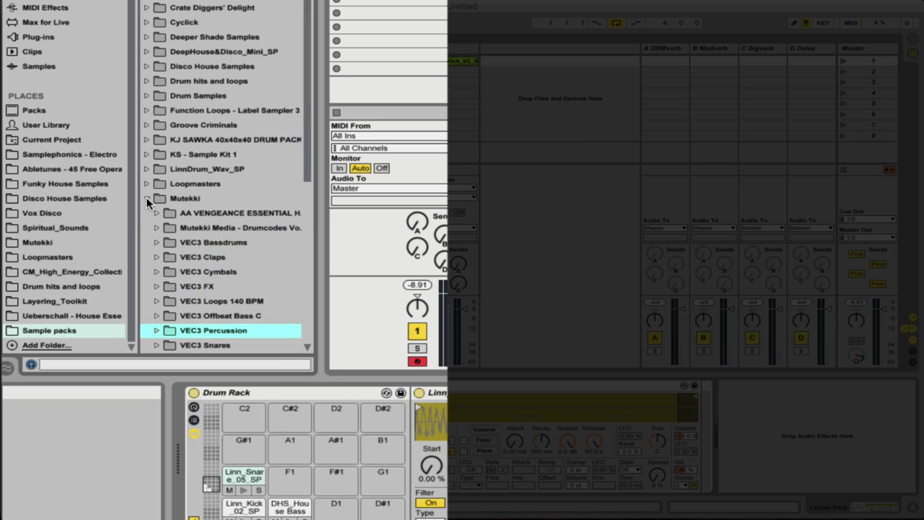
key(Right)
scroll(199, 197, down, 8)
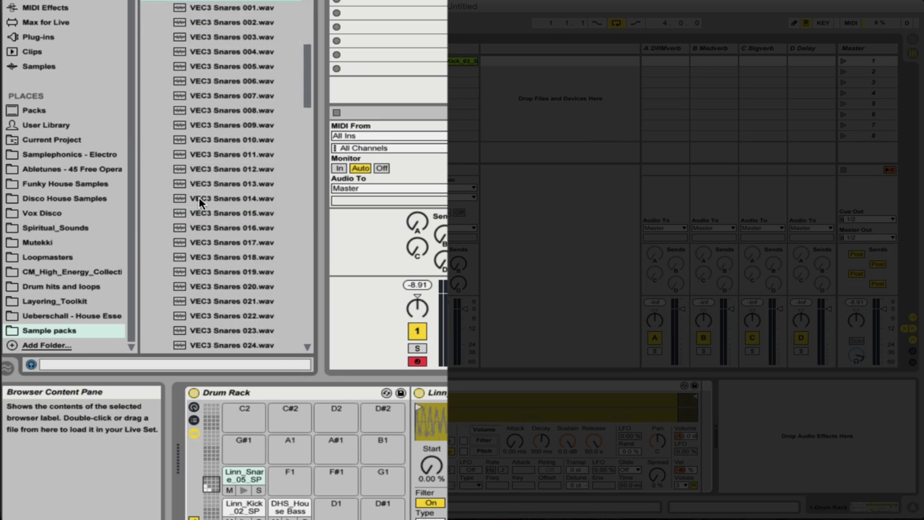
Step: Audition VEC3 Snares 002 to 006 and load VEC3 Snares 005 onto pad F1
key(Down)
key(Down)
key(Down)
key(Down)
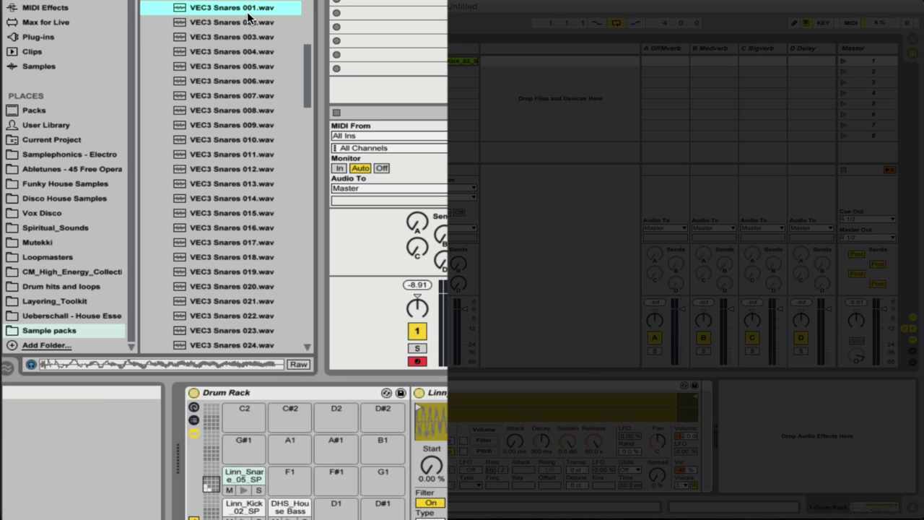
key(Up)
key(Up)
key(Down)
key(Down)
key(Down)
key(Down)
key(Up)
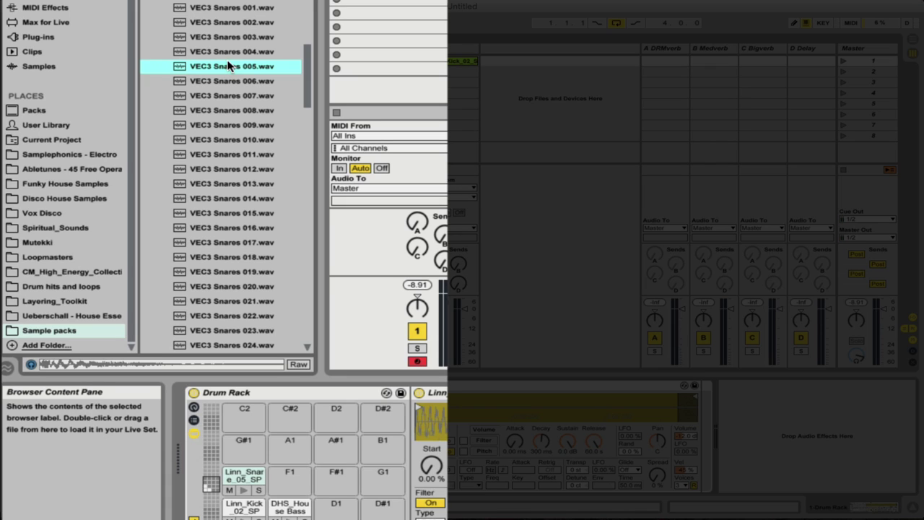
drag(231, 66, 290, 475)
Step: Audition further VEC3 snares and load VEC3 Snares 042 onto pad F#1
key(Down)
key(Down)
key(Down)
key(Down)
key(Down)
key(Down)
key(Down)
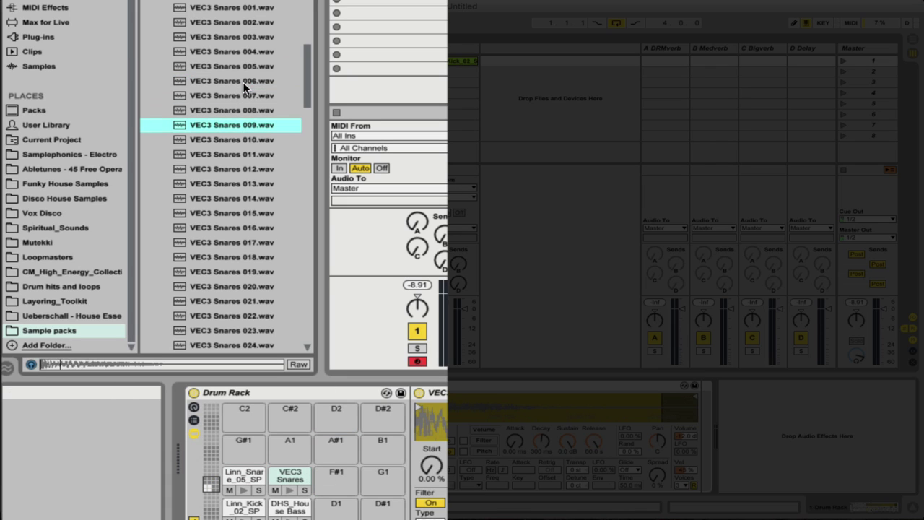
key(Down)
key(Down)
key(Down)
key(Down)
key(Down)
key(Down)
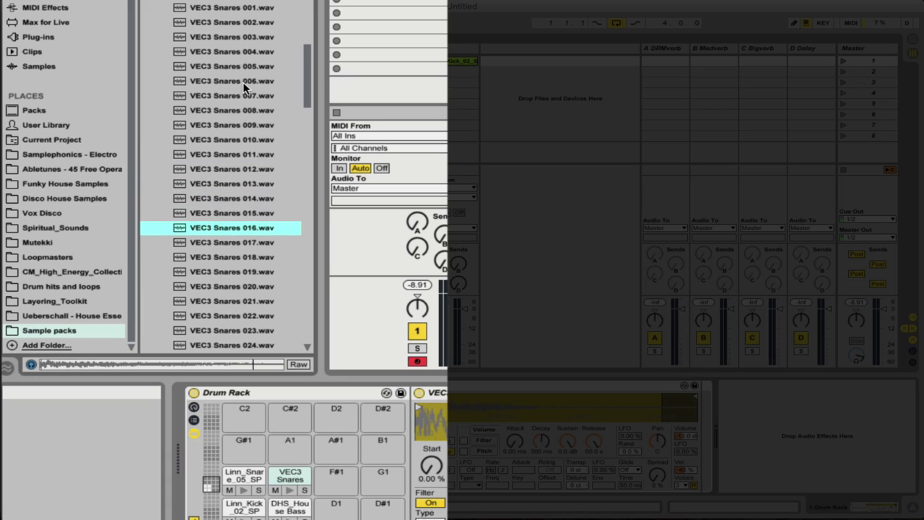
key(Down)
key(Down)
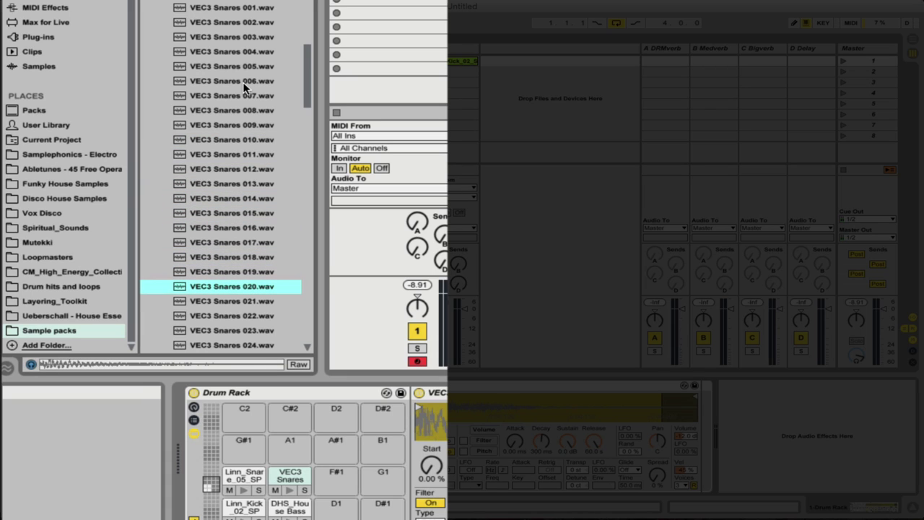
scroll(244, 87, down, 7)
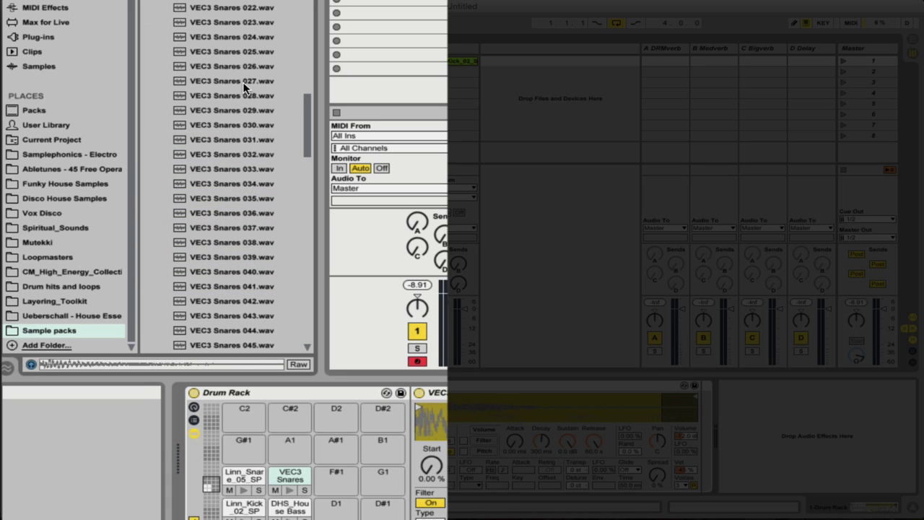
key(Down)
key(Down)
key(Down)
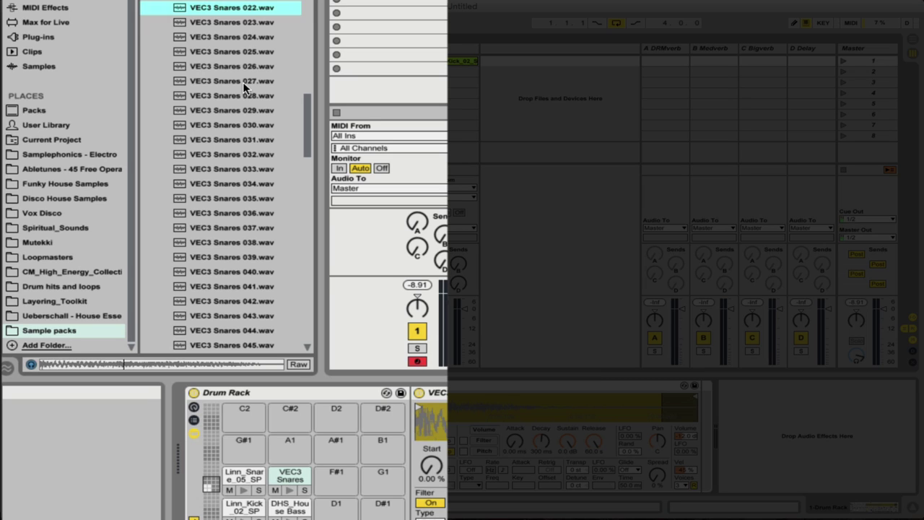
key(Down)
key(Down)
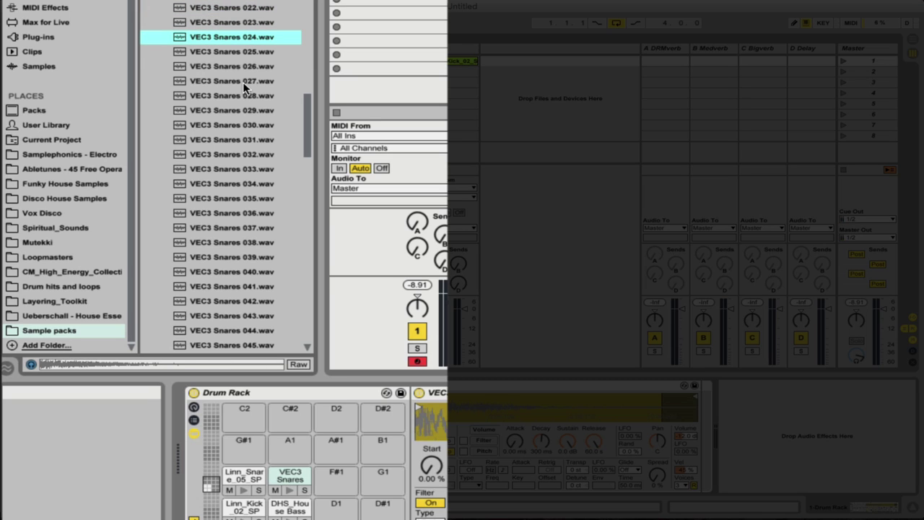
key(Down)
key(Down)
key(Down)
key(Down)
key(Down)
key(Down)
key(Down)
key(Down)
key(Down)
key(Down)
key(Down)
key(Down)
key(Down)
key(Down)
key(Down)
key(Down)
key(Down)
key(Down)
key(Down)
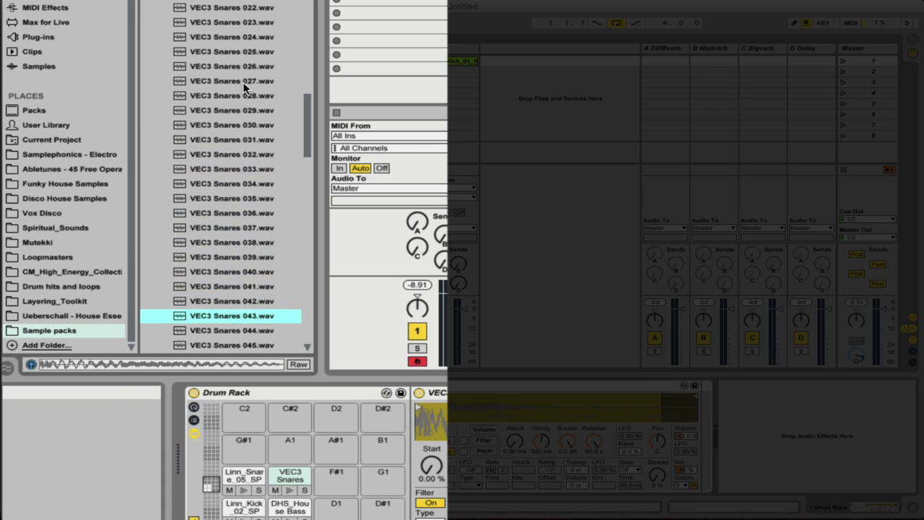
key(Up)
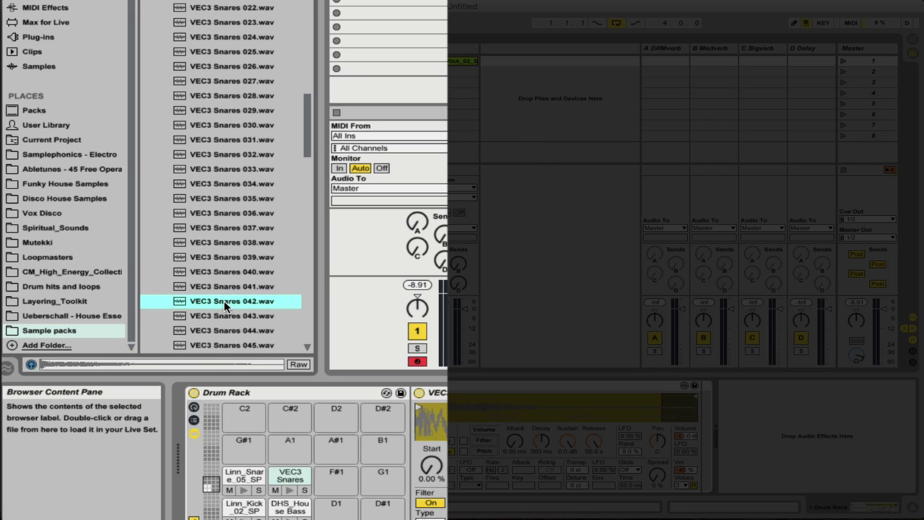
drag(224, 301, 333, 488)
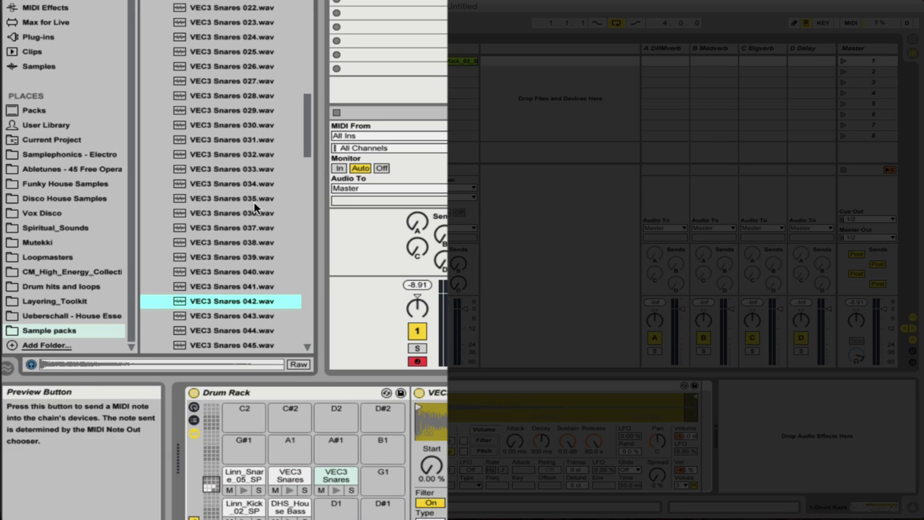
Step: Close VEC3 Snares and Mutekki, then open LinnDrum_Wav_SP > LinnDrum Samples
scroll(218, 142, up, 10)
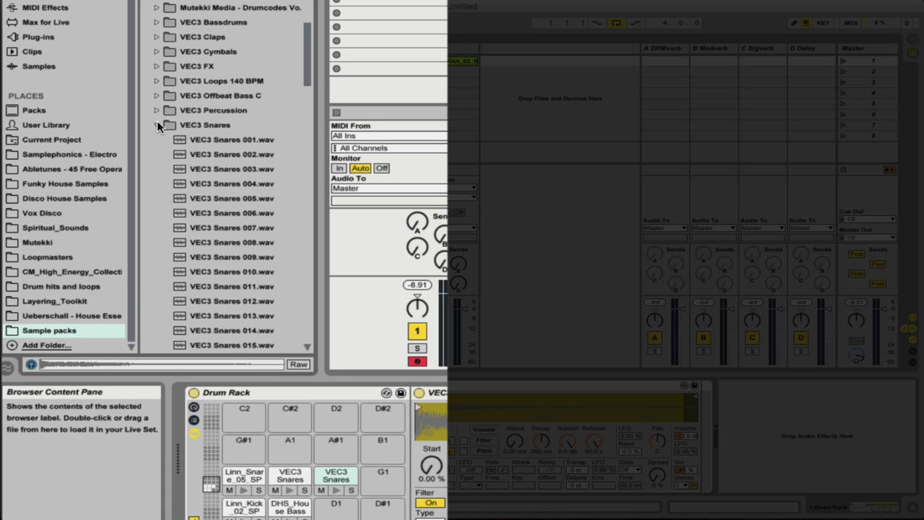
click(157, 124)
key(Left)
key(Left)
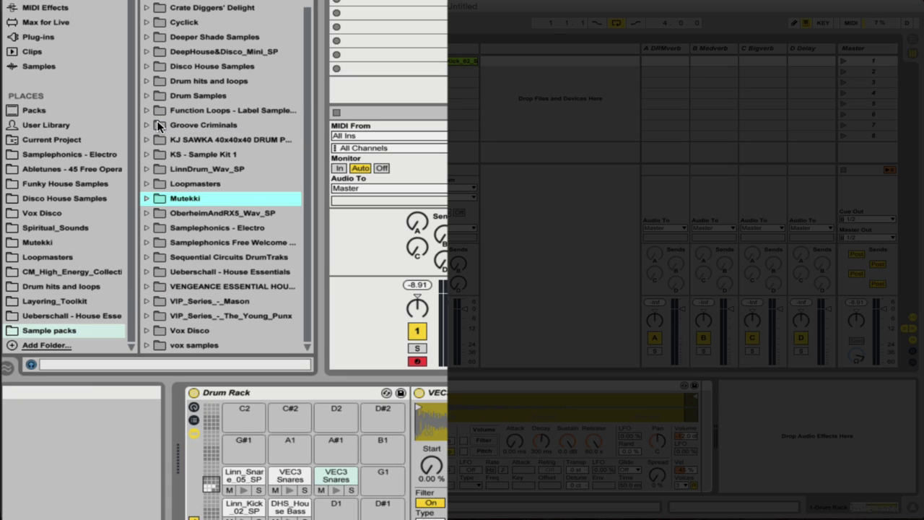
key(Up)
key(Up)
key(Right)
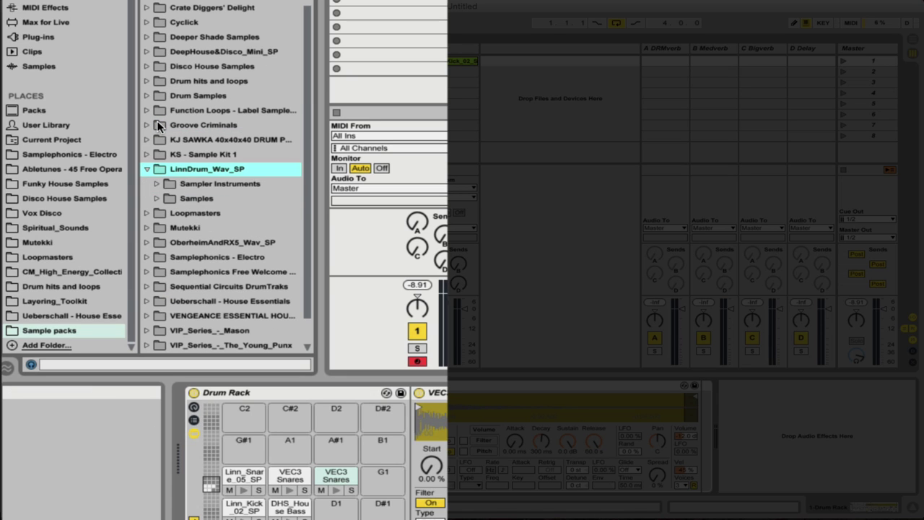
key(Down)
key(Down)
key(Right)
Step: Compare the Linn cabasas and clap, then load Linn_Cabasa_02 onto pad C2
key(Down)
key(Down)
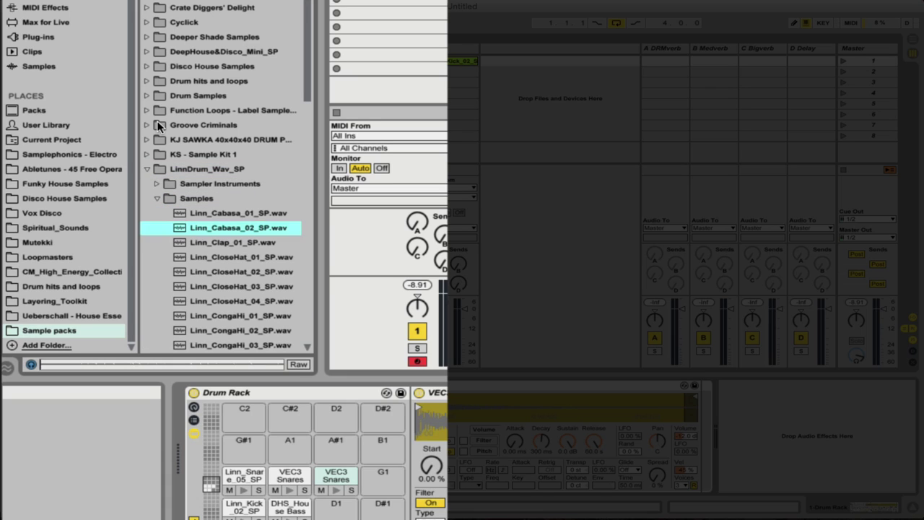
key(Down)
key(Up)
key(Up)
key(Down)
key(Down)
key(Up)
drag(229, 230, 247, 415)
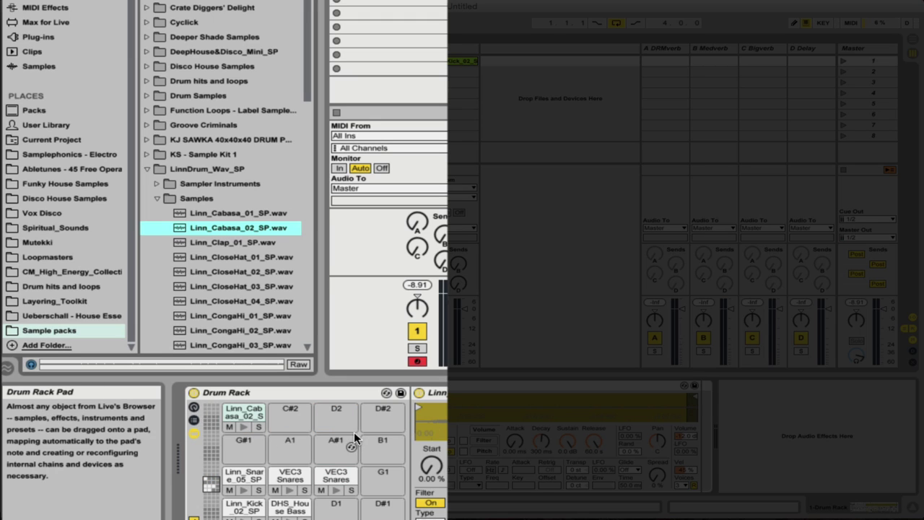
Step: Audition the Linn closed hi-hats and load Linn_CloseHat_01 onto pad G#1
click(220, 243)
key(Down)
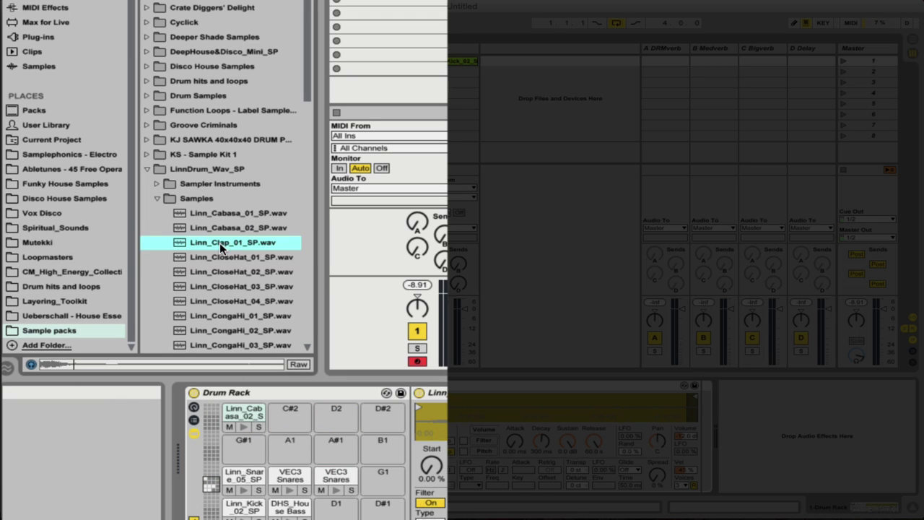
key(Down)
key(Up)
key(Down)
key(Down)
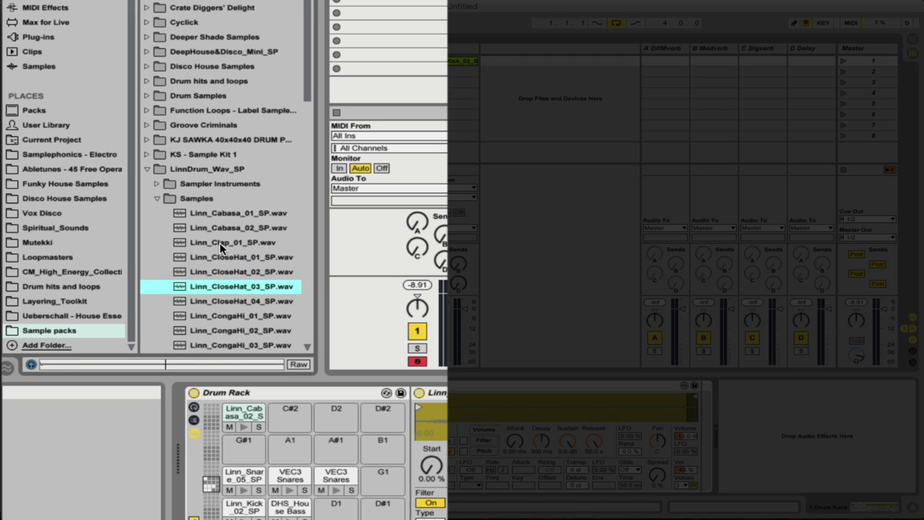
key(Down)
key(Up)
key(Up)
key(Up)
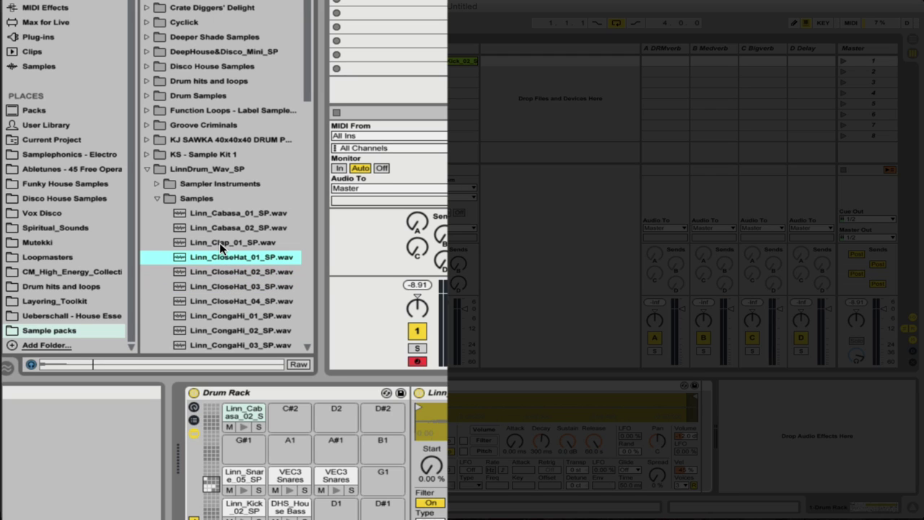
key(Down)
key(Down)
key(Down)
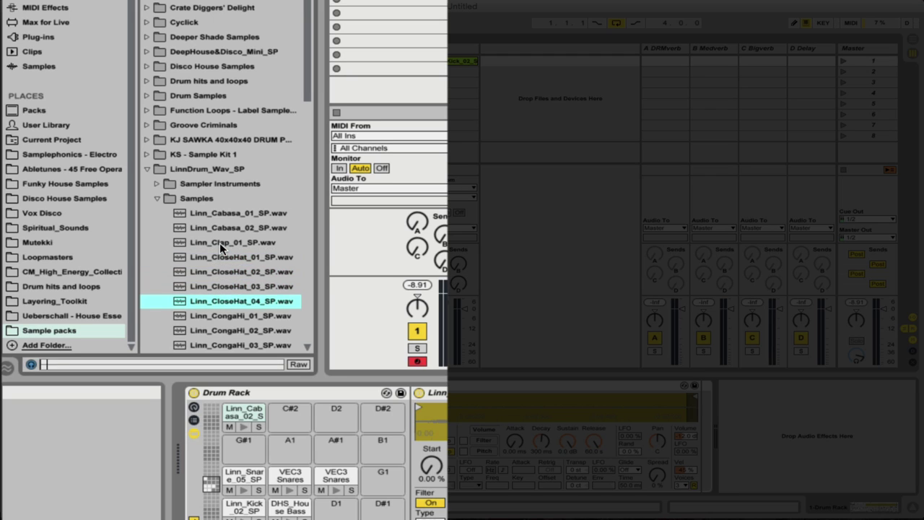
key(Down)
key(Up)
key(Up)
key(Up)
key(Up)
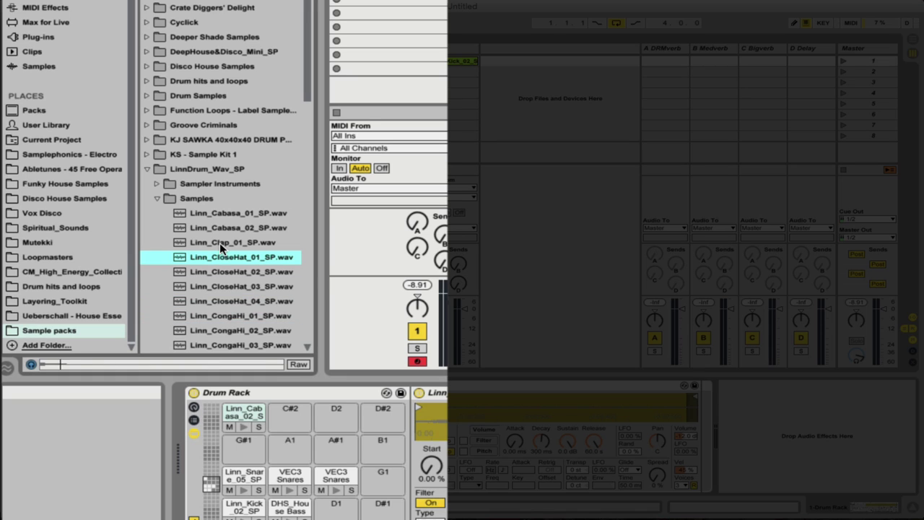
drag(225, 251, 254, 451)
Step: Load Linn_CloseHat_04 onto pad A1, collapse the folder, and play the A1 and G#1 hats
scroll(241, 163, down, 4)
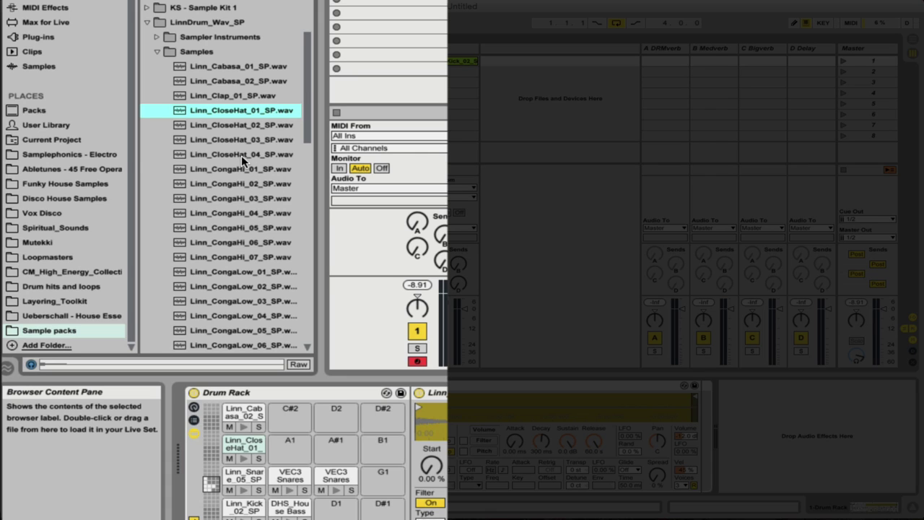
click(241, 155)
key(Down)
key(Up)
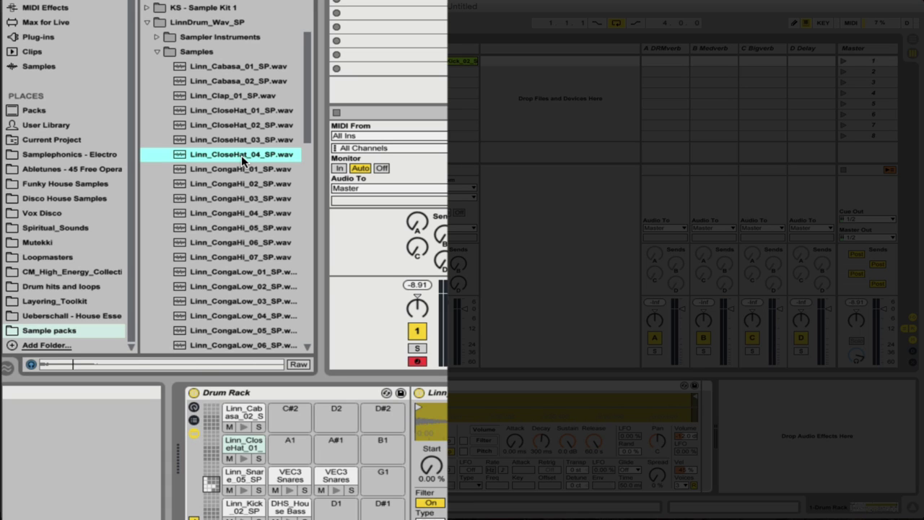
drag(241, 155, 288, 462)
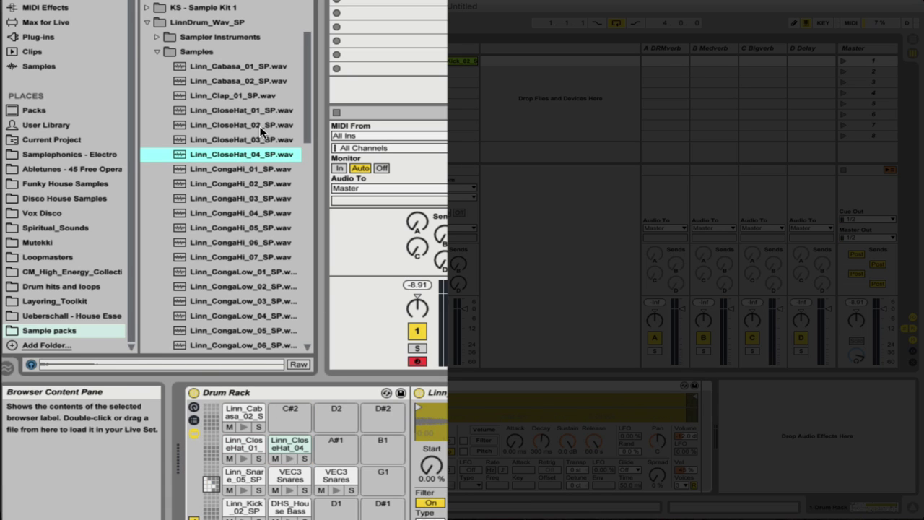
click(156, 51)
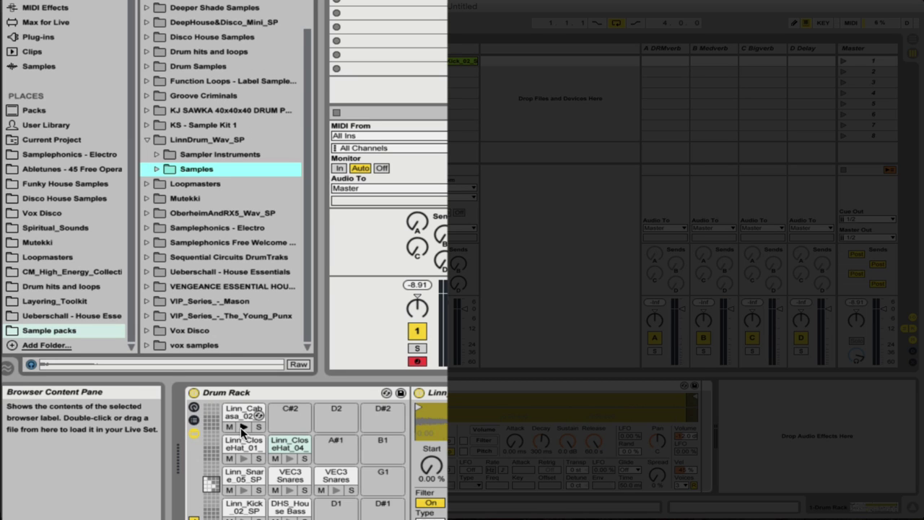
click(287, 457)
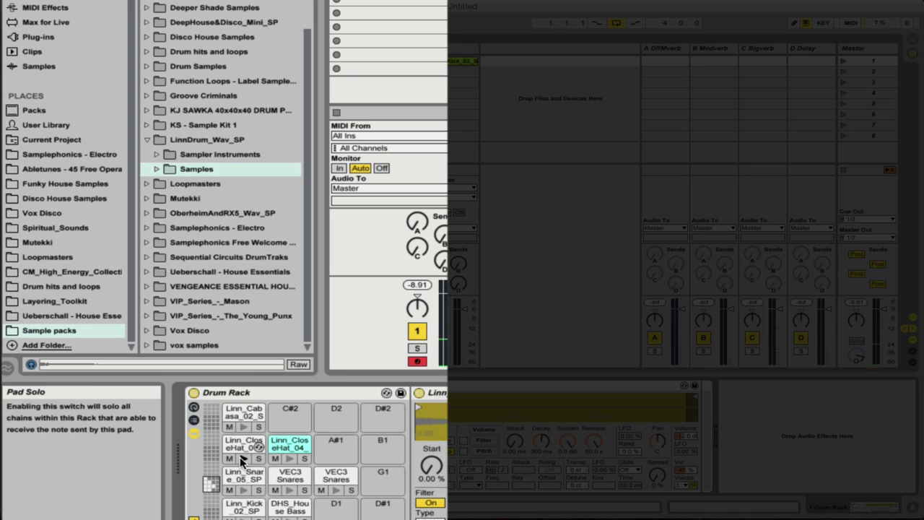
click(244, 427)
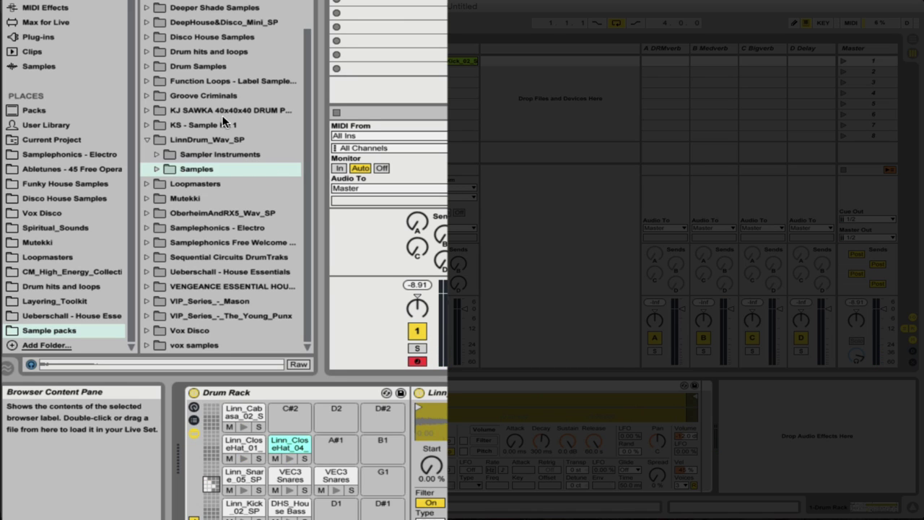
Step: Expand CM Goldbaby Pack and audition the Tape808_Demo cymbal, clap and cowbell samples
scroll(225, 112, up, 4)
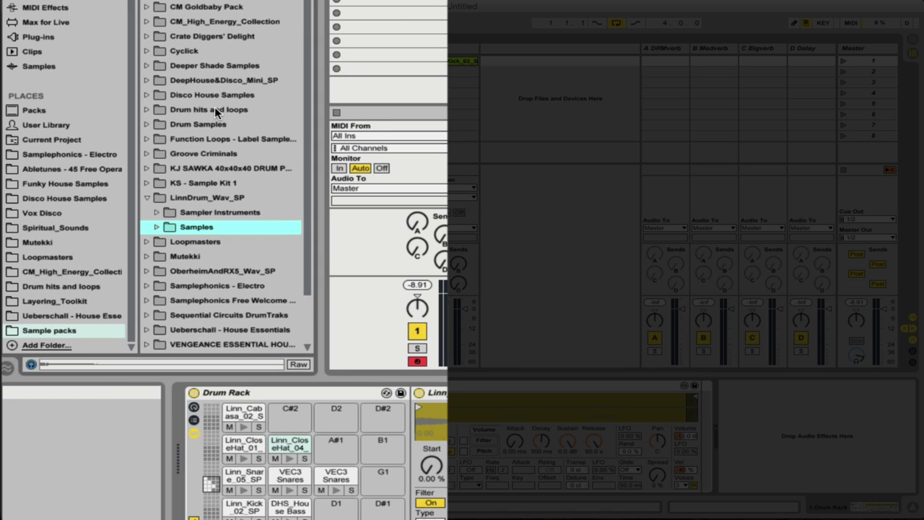
click(145, 7)
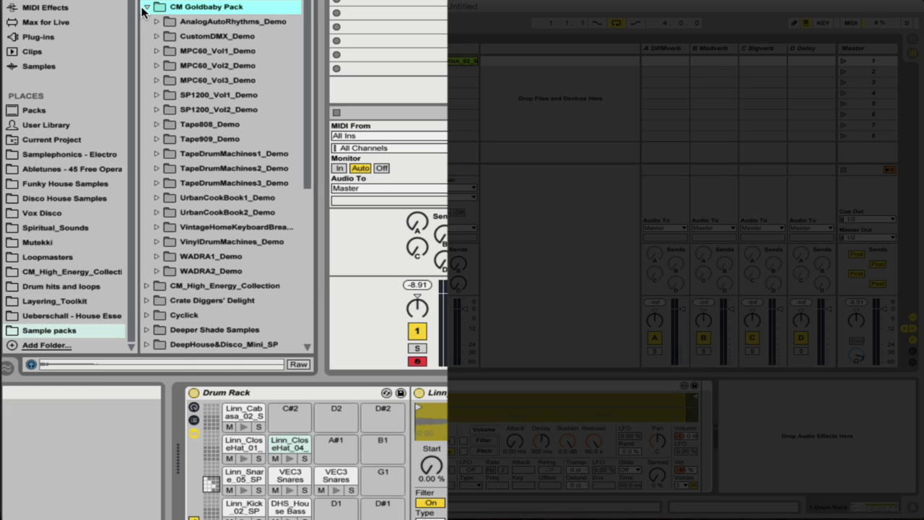
key(Down)
key(Down)
key(Down)
key(Down)
key(Down)
key(Down)
key(Down)
key(Down)
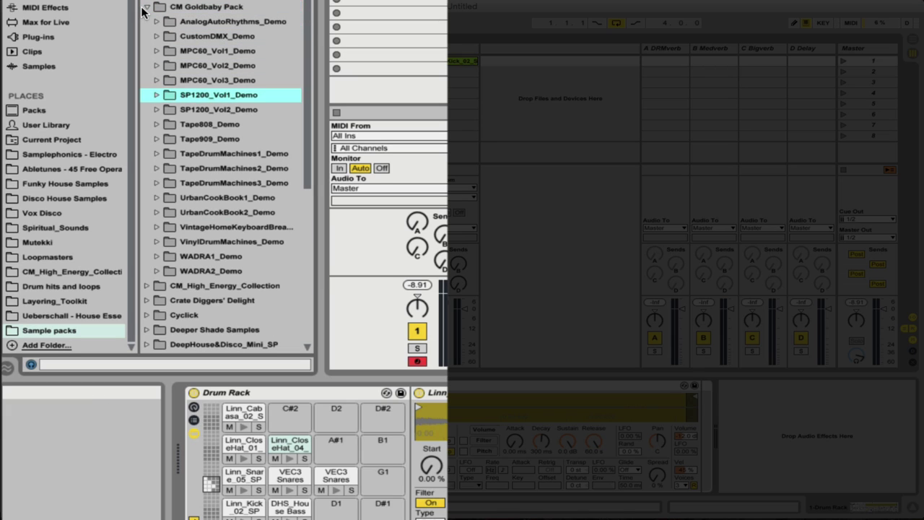
key(Down)
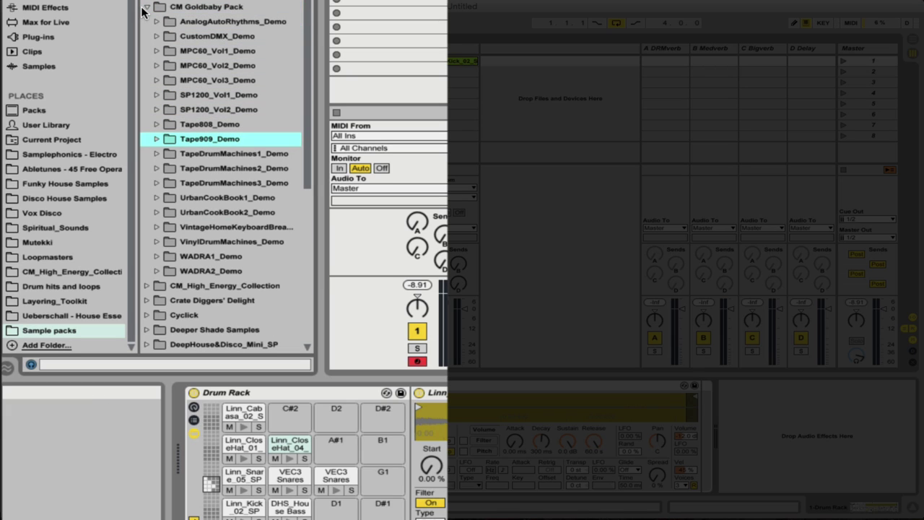
key(Up)
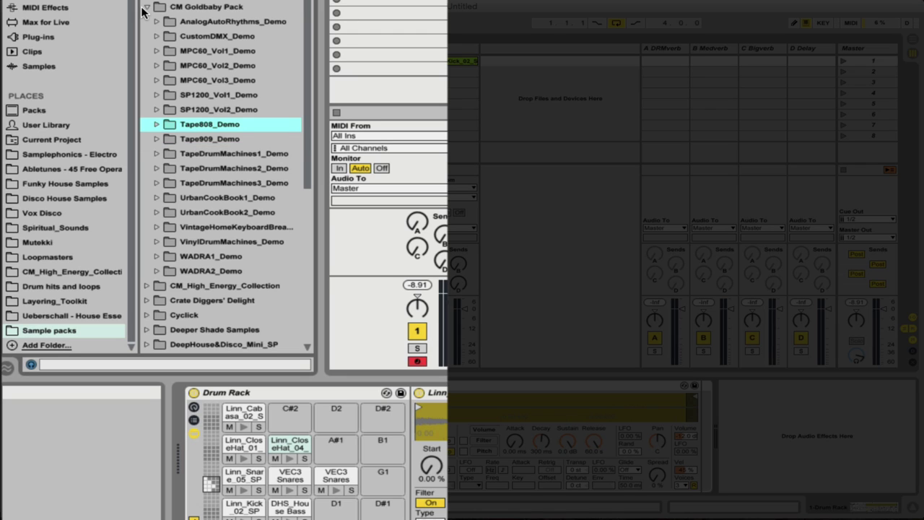
key(Right)
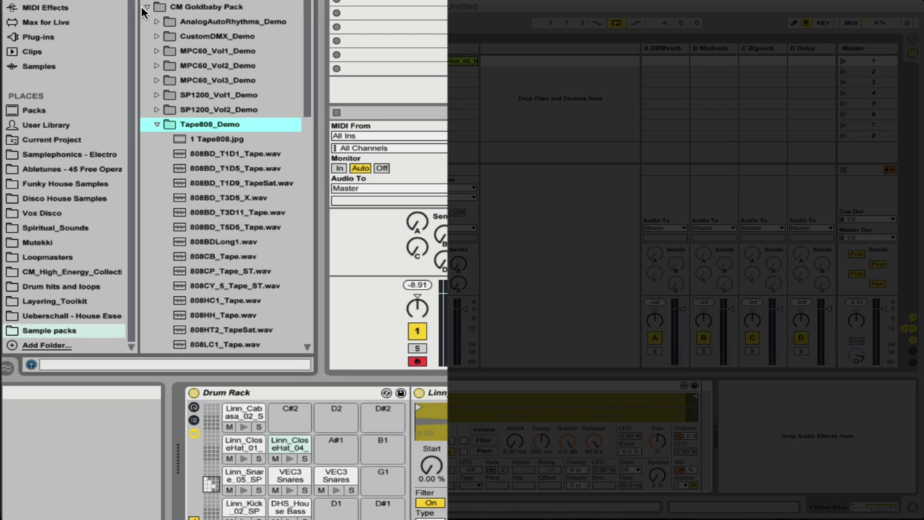
click(244, 278)
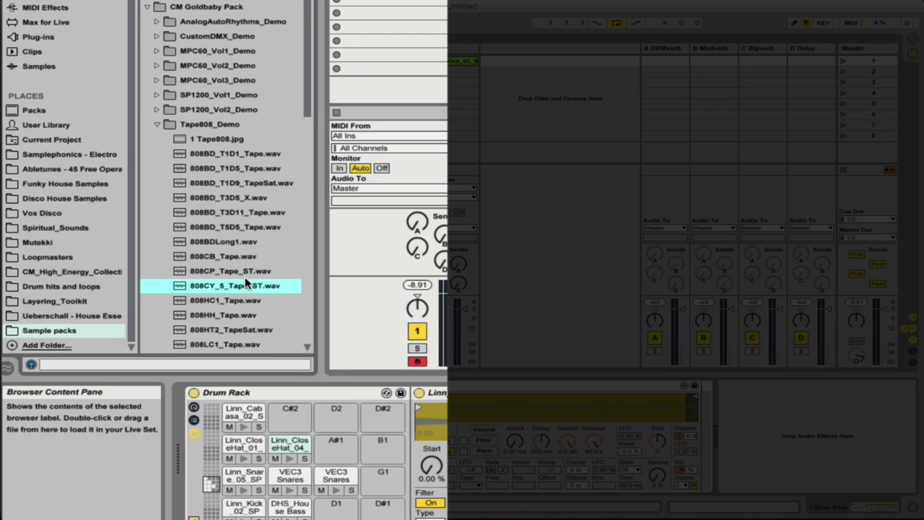
key(Up)
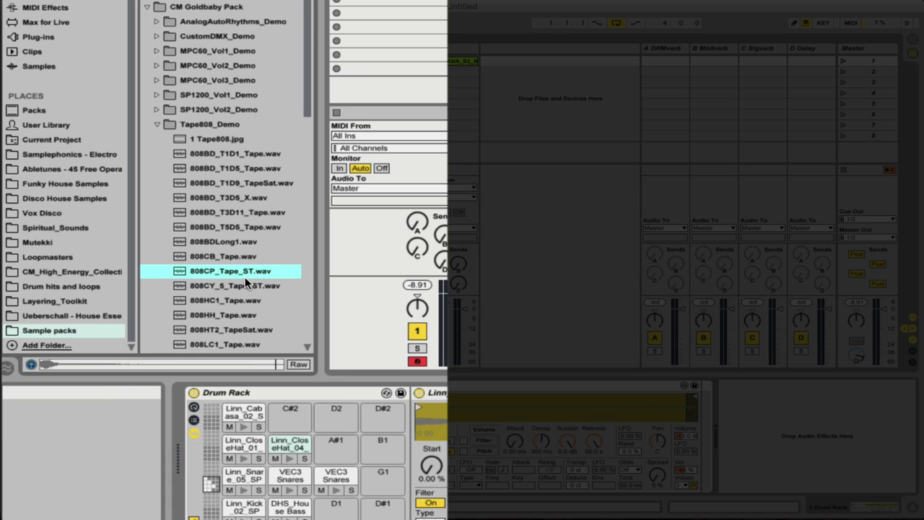
key(Up)
key(Left)
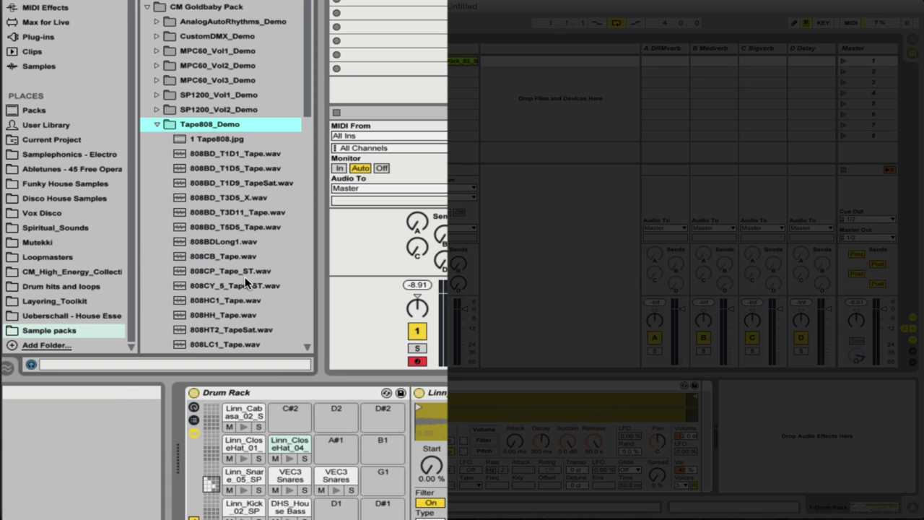
key(Left)
Step: Audition the UrbanCookBook1_Demo kicks and claps, then load Clap_BroFlak1.wav onto pad D2
key(Down)
key(Down)
key(Down)
key(Down)
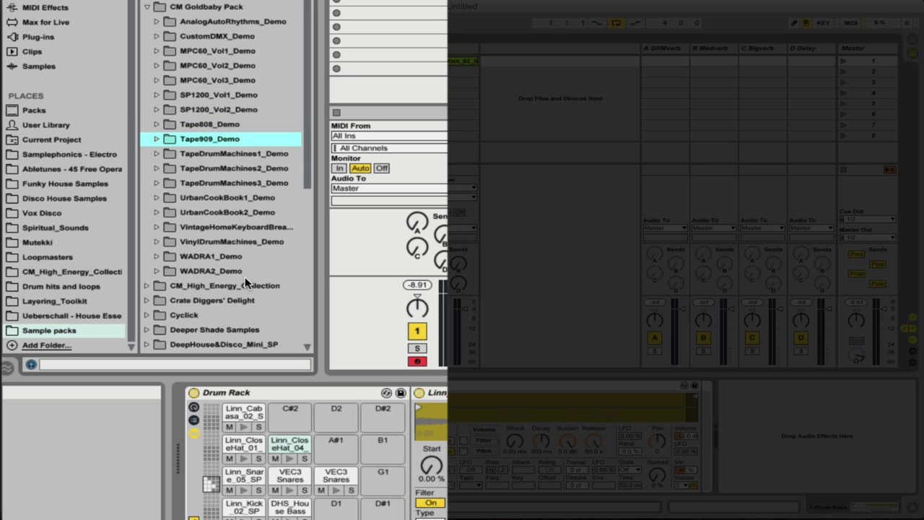
key(Right)
key(Down)
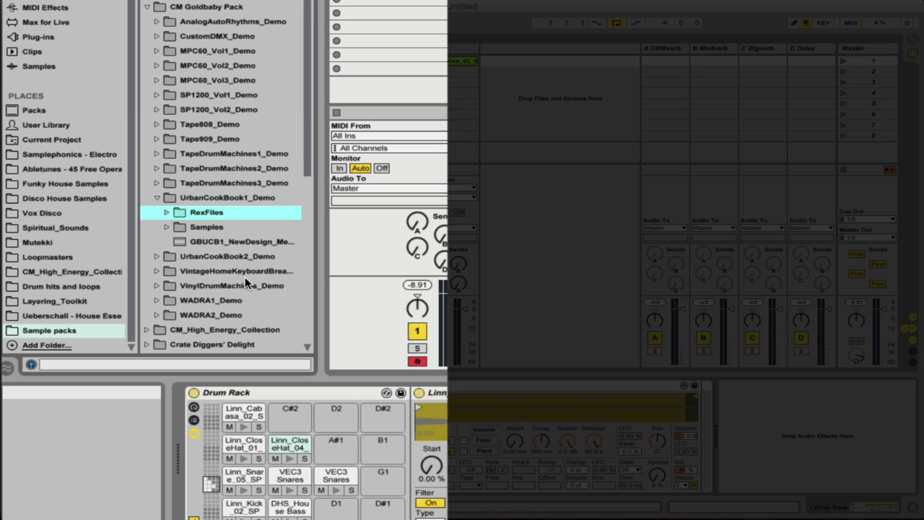
key(Down)
key(Right)
key(Down)
key(Down)
key(Down)
key(Down)
key(Down)
key(Down)
key(Down)
key(Down)
key(Down)
key(Down)
key(Down)
key(Down)
key(Down)
key(Down)
key(Down)
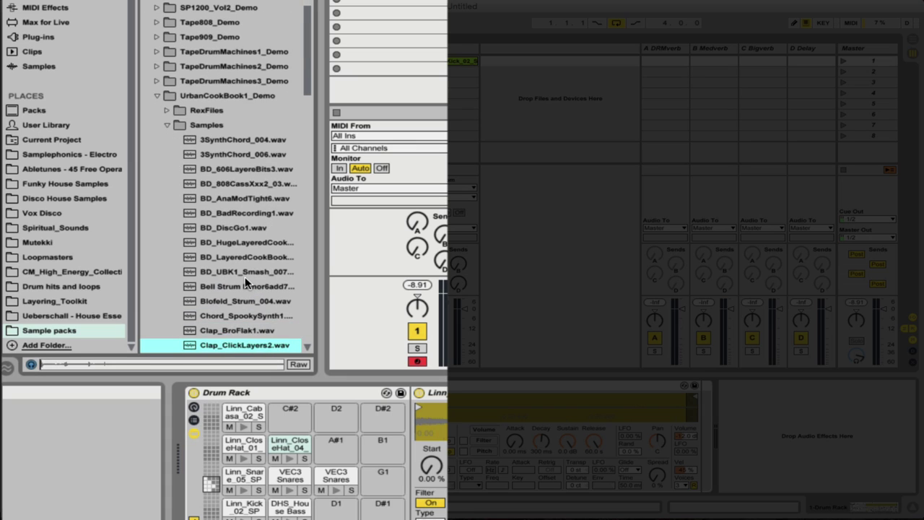
key(Up)
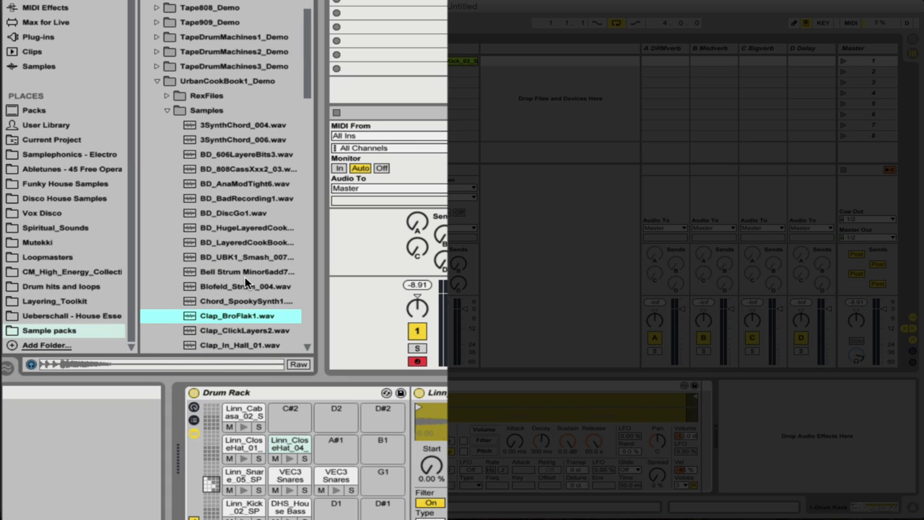
key(Down)
key(Down)
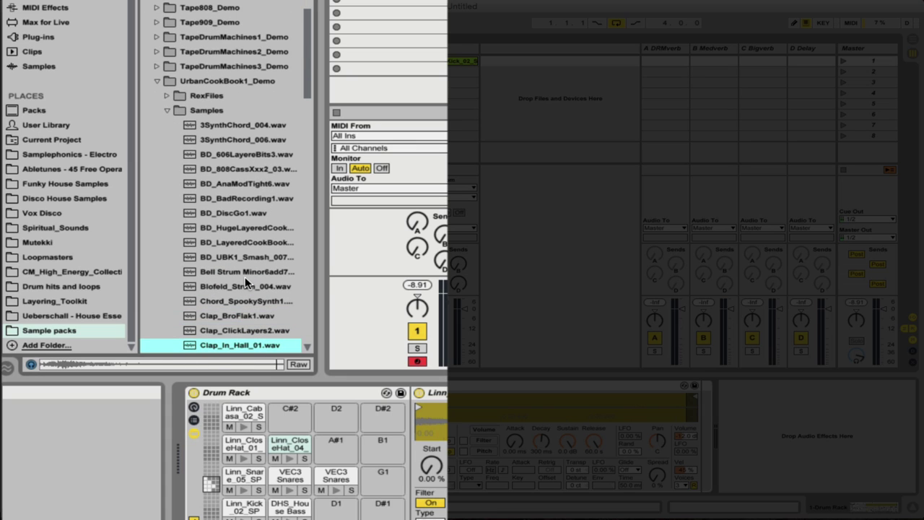
key(Up)
key(Up)
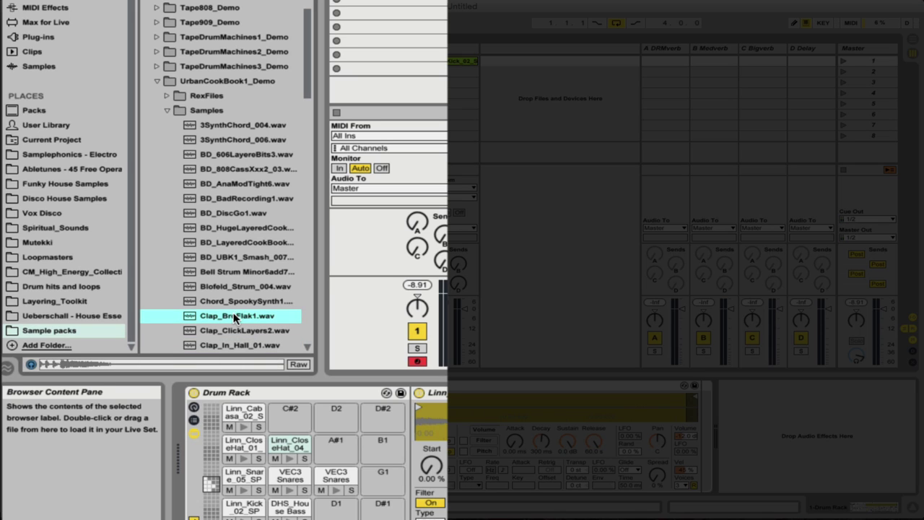
drag(235, 318, 326, 419)
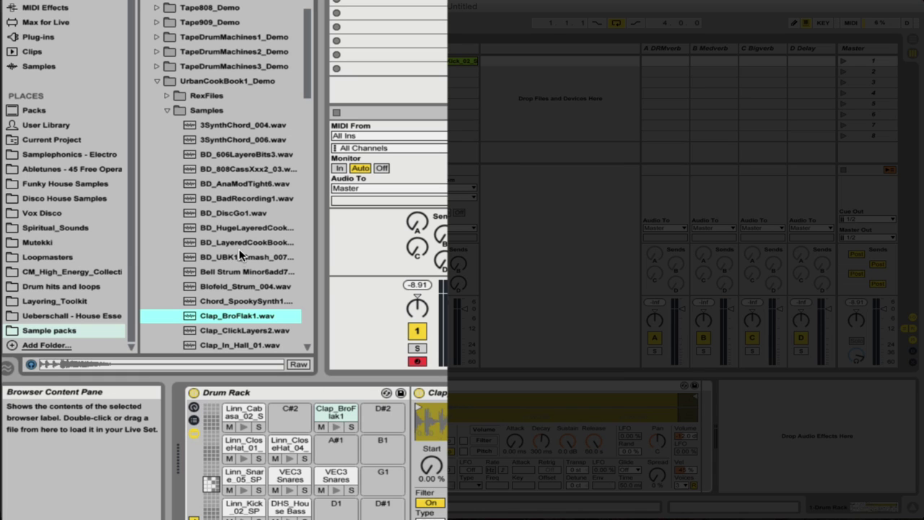
scroll(244, 251, up, 4)
Step: Collapse the open packs and browse into the Groove Criminals Battery_Kit folder
click(156, 197)
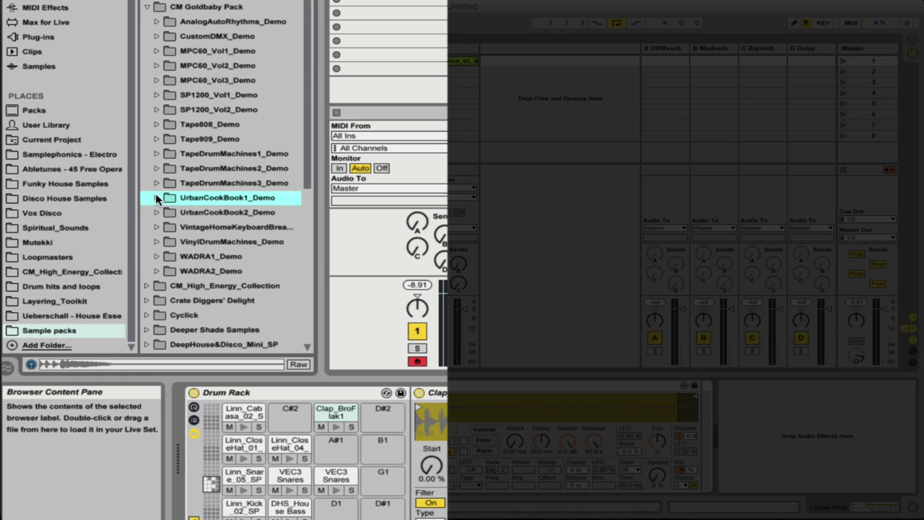
click(147, 6)
key(Down)
key(Down)
key(Down)
key(Down)
key(Down)
key(Down)
key(Down)
key(Down)
key(Down)
key(Down)
key(Right)
key(Down)
key(Down)
key(Down)
key(Down)
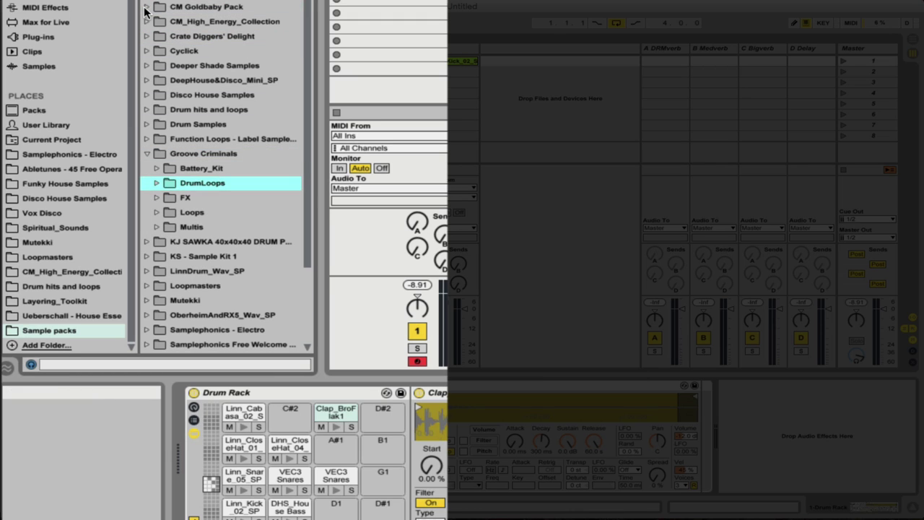
key(Up)
key(Up)
key(Up)
key(Right)
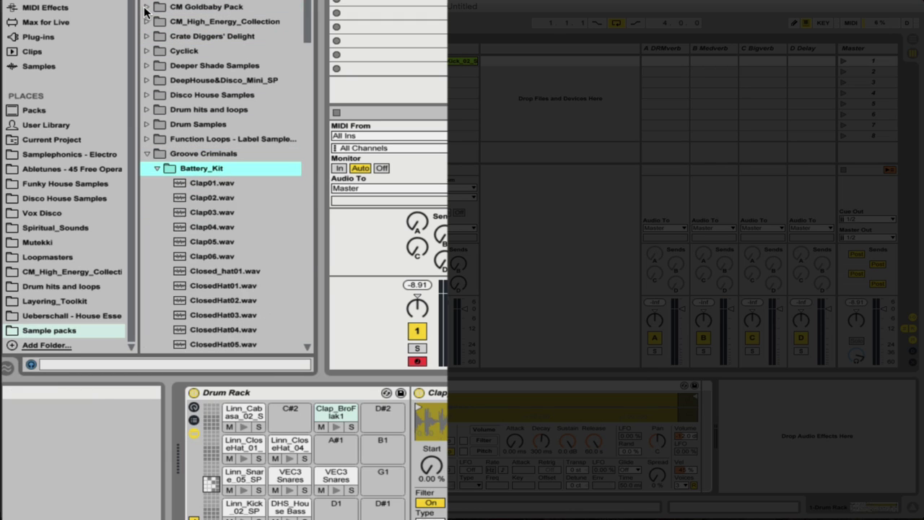
Step: Audition the Battery_Kit claps and load Clap06.wav onto empty Drum Rack pad D#2
key(Down)
key(Down)
key(Down)
key(Down)
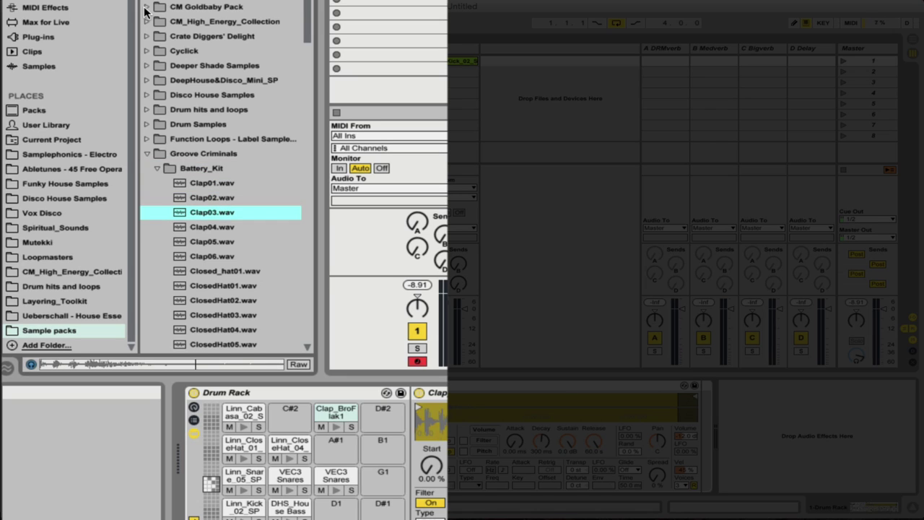
key(Down)
key(Down)
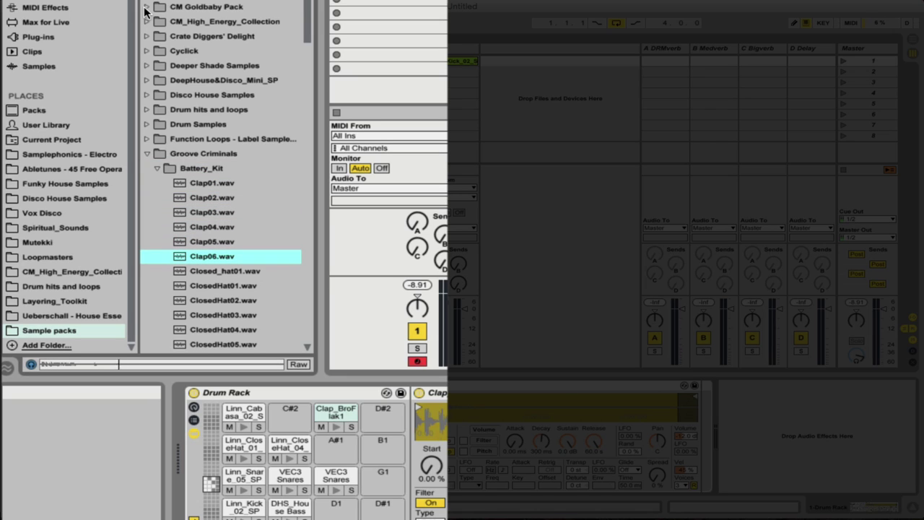
key(Up)
key(Up)
key(Up)
key(Up)
key(Up)
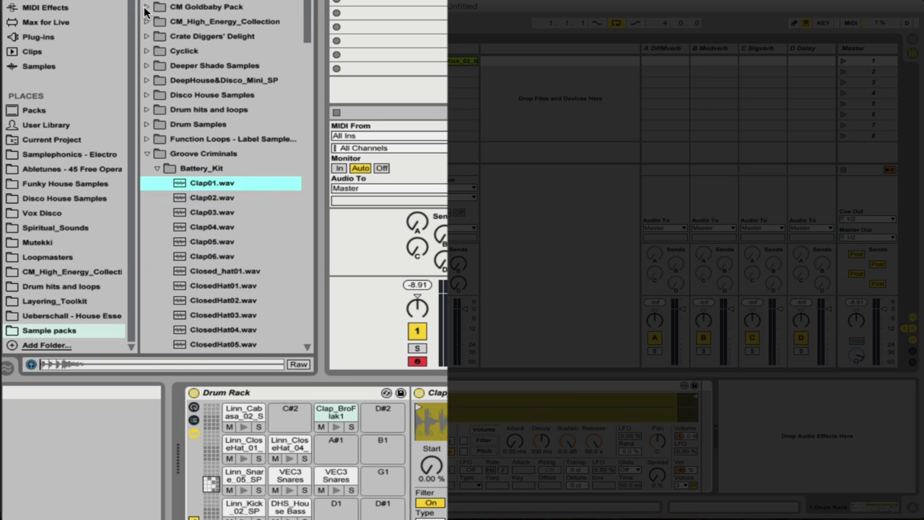
key(Down)
key(Down)
key(Down)
key(Down)
key(Down)
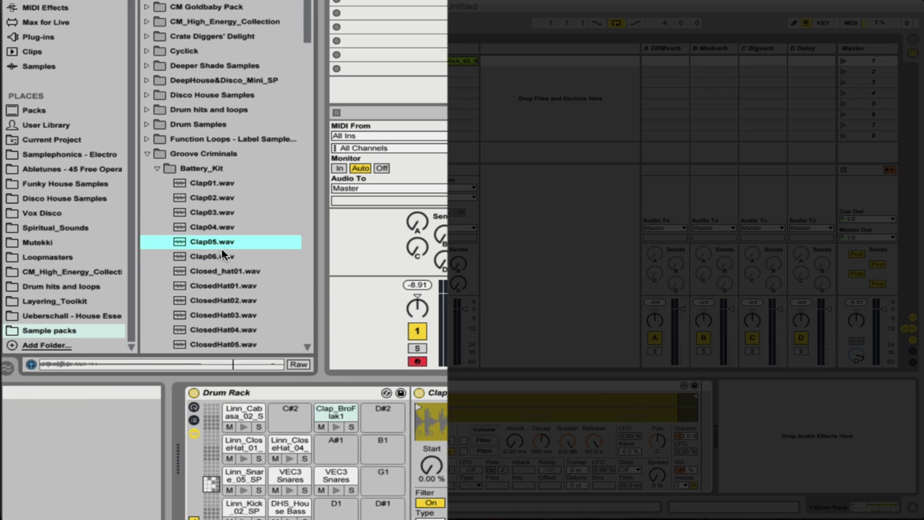
drag(217, 256, 374, 411)
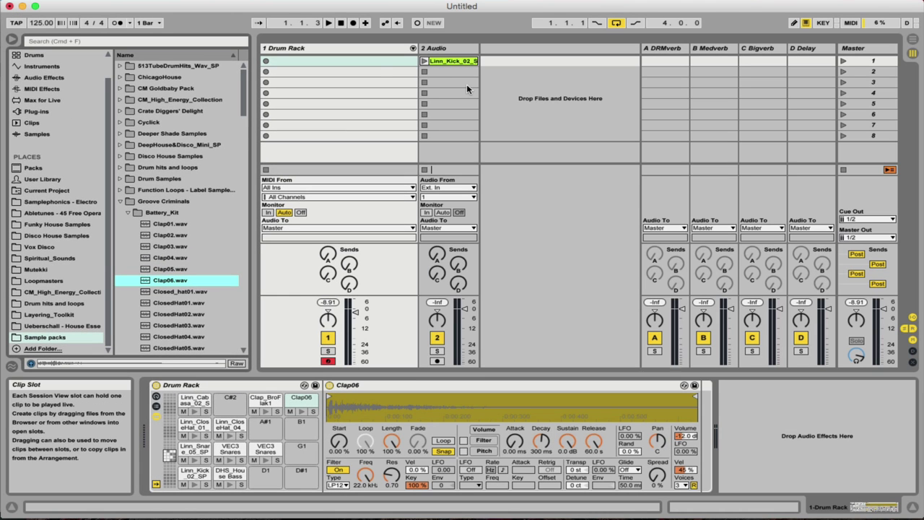
Step: Delete the 2 Audio track, then create and launch a MIDI clip in the Drum Rack's first slot
click(453, 48)
key(Delete)
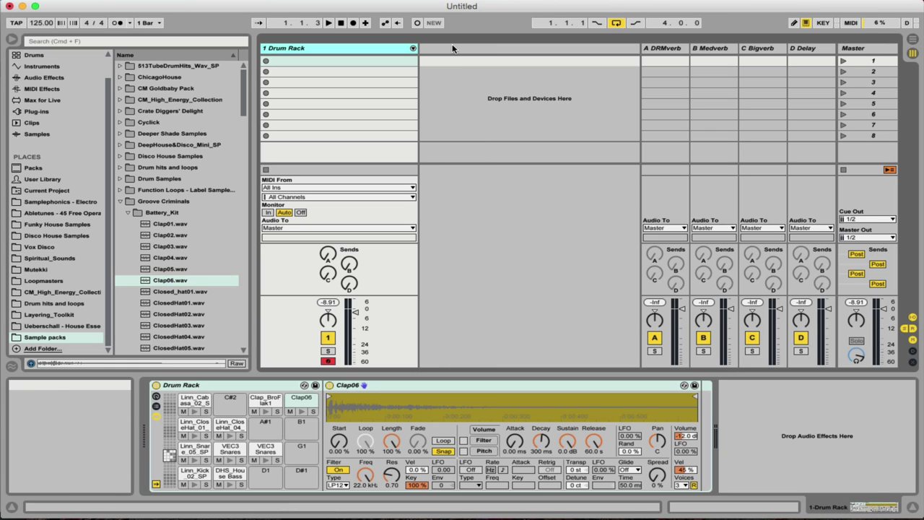
click(307, 62)
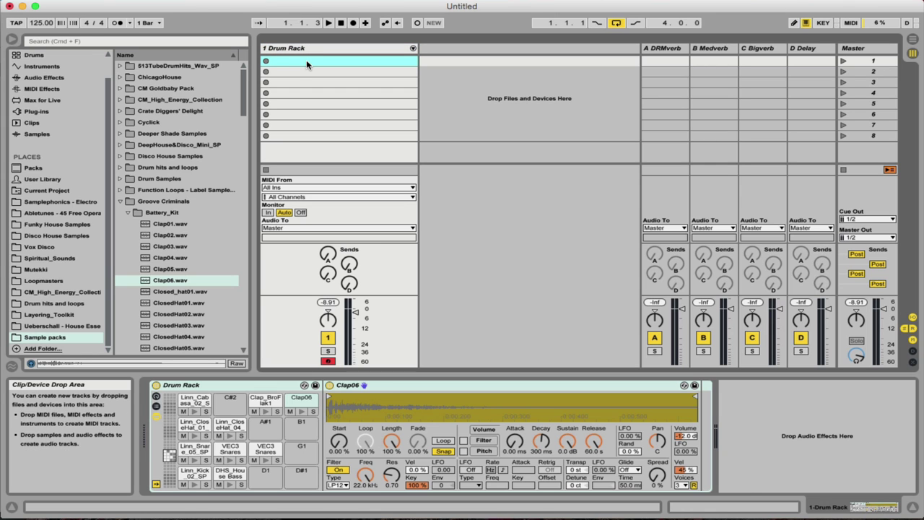
double_click(307, 64)
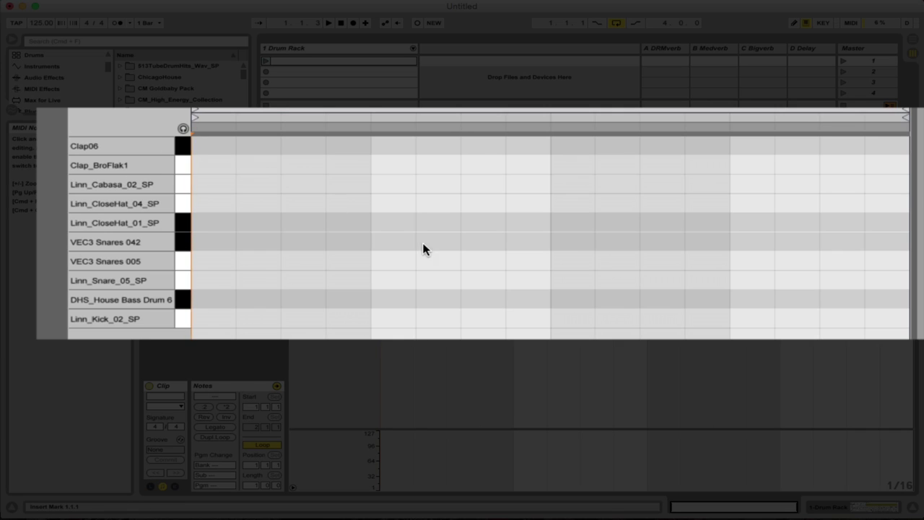
click(265, 61)
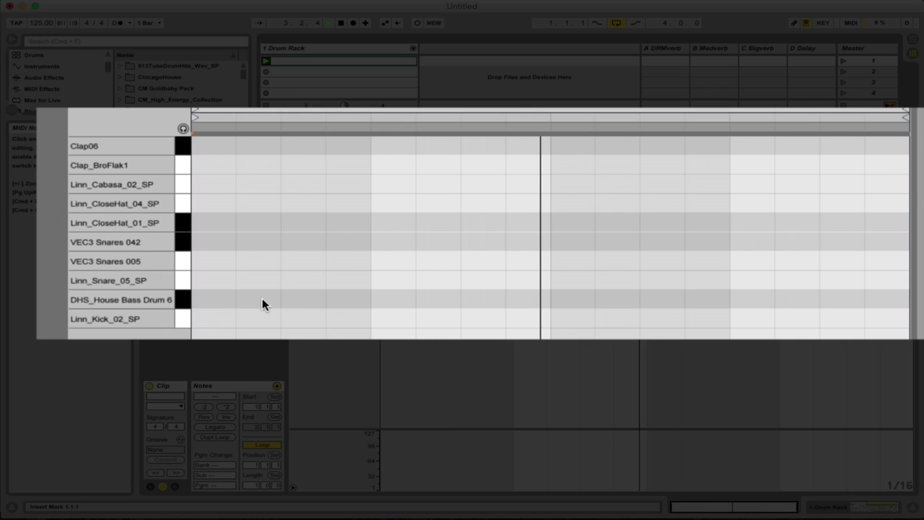
Step: Add Linn_Kick_02_SP notes on all four beats for a four-on-the-floor kick
double_click(206, 318)
double_click(410, 323)
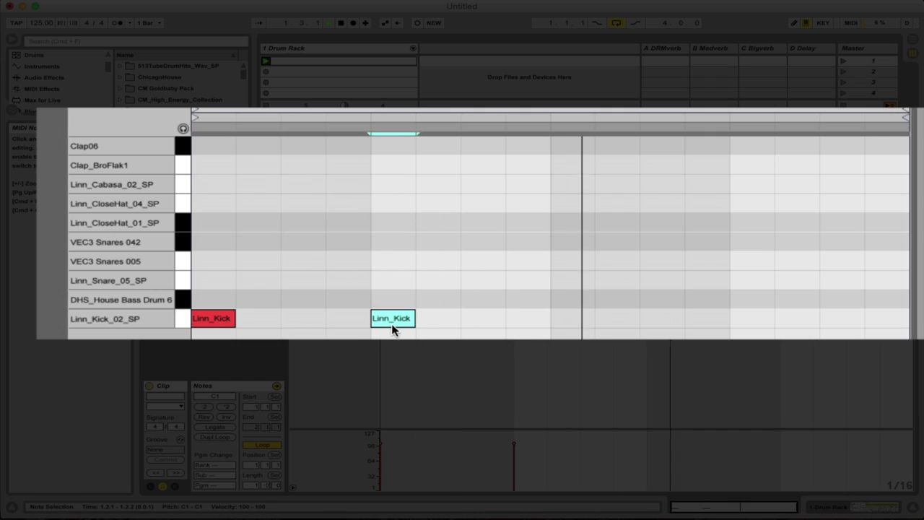
double_click(572, 324)
click(745, 322)
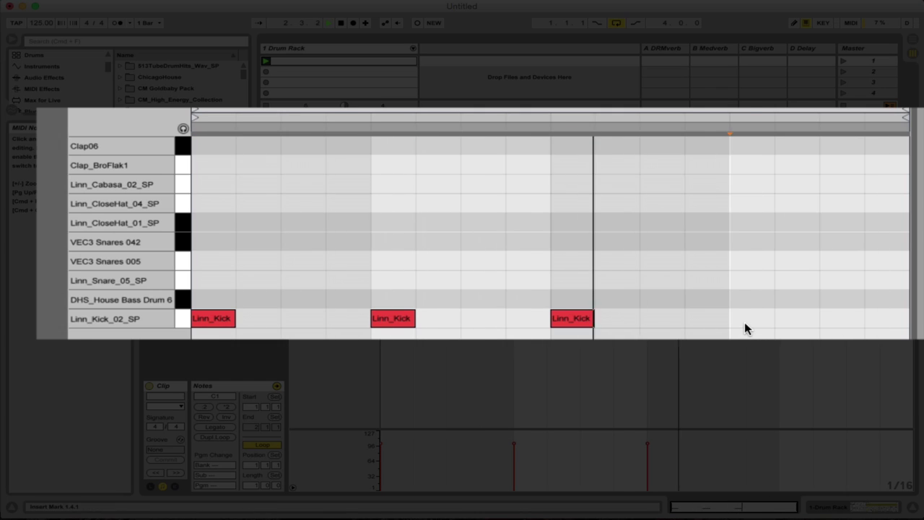
double_click(744, 323)
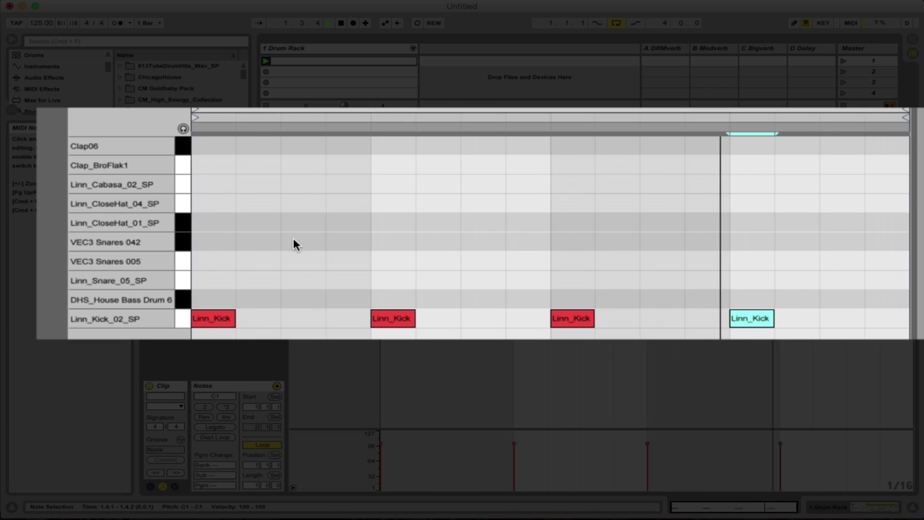
Step: Place VEC3 Snares 005 notes on beats 2 and 4 and lower both to velocity 63
double_click(383, 243)
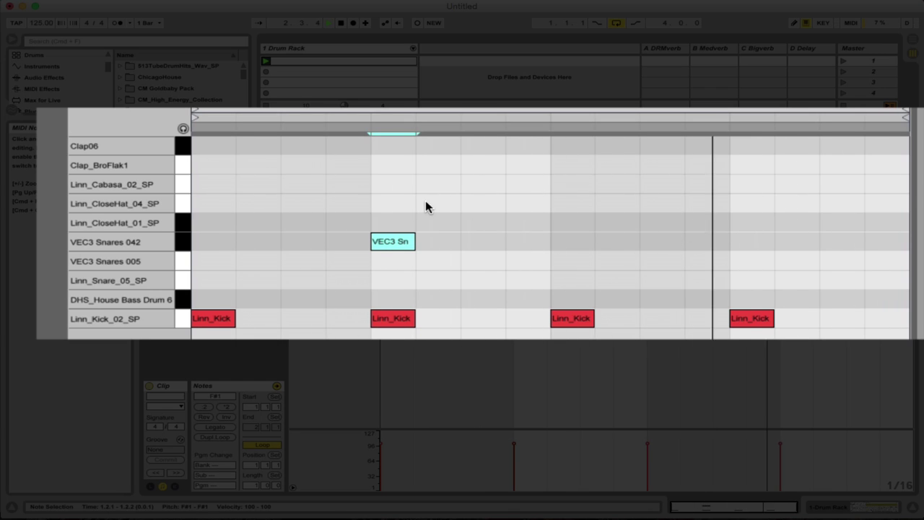
drag(390, 242, 387, 261)
double_click(755, 266)
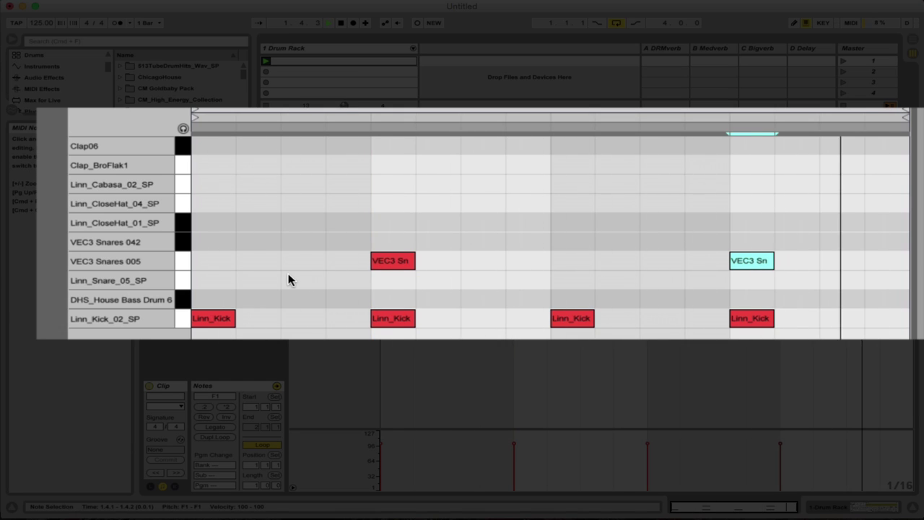
click(182, 266)
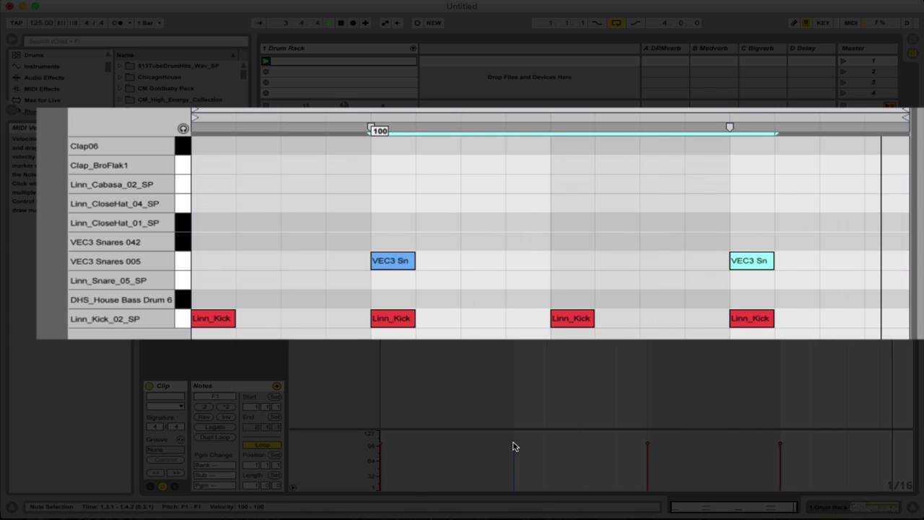
mouse_move(514, 447)
mouse_down()
mouse_move(515, 469)
mouse_move(514, 461)
mouse_up()
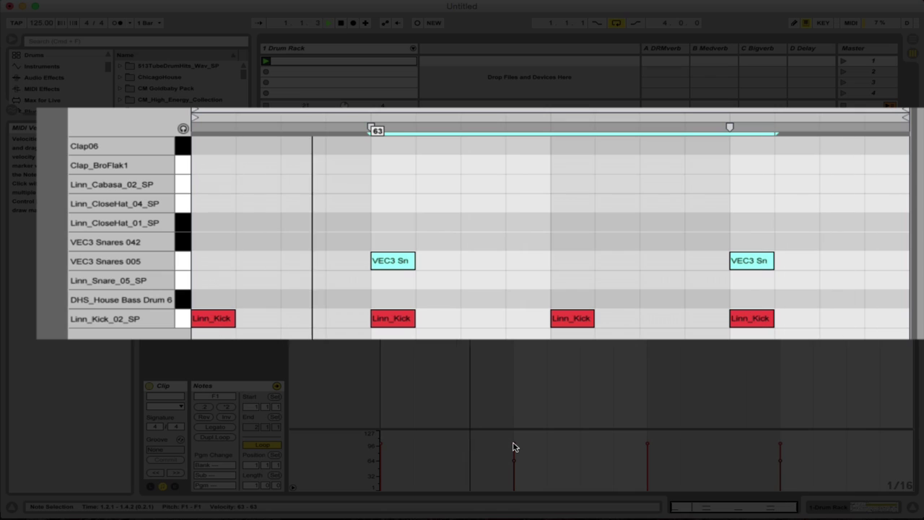
Step: Fill the bar with sixteenth-note Linn_CloseHat_04_SP hits and set their velocity to 52
double_click(211, 204)
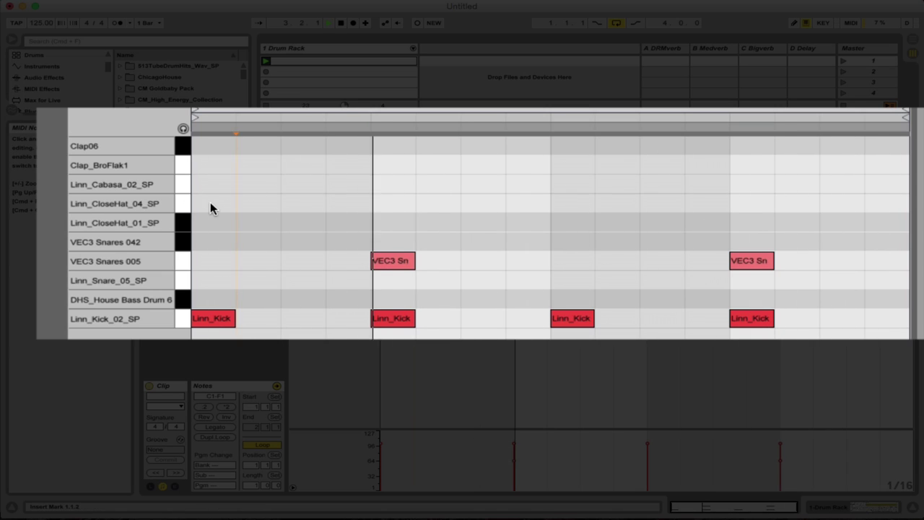
key(super+d)
key(super+d)
key(super+d)
key(super+d)
key(super+d)
key(super+d)
key(super+d)
key(super+d)
key(super+d)
key(super+d)
key(super+d)
key(super+d)
key(super+d)
key(super+d)
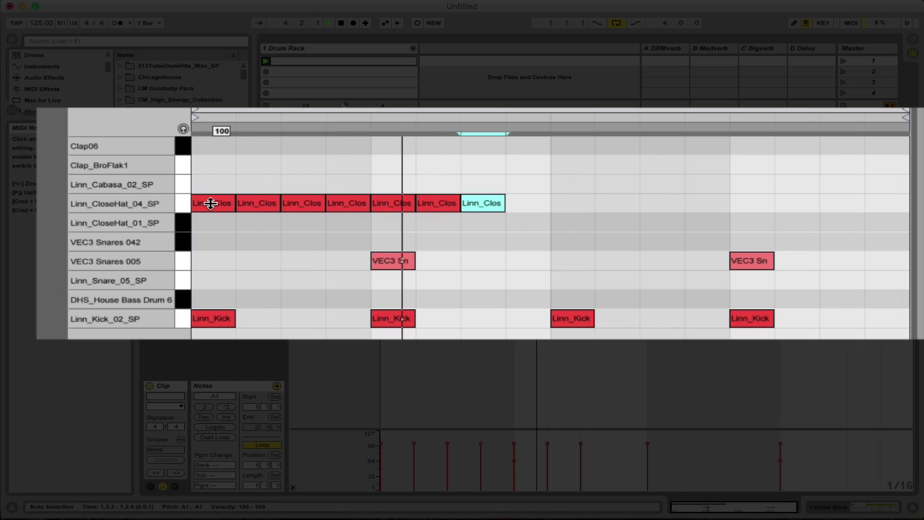
key(super+d)
key(super+d)
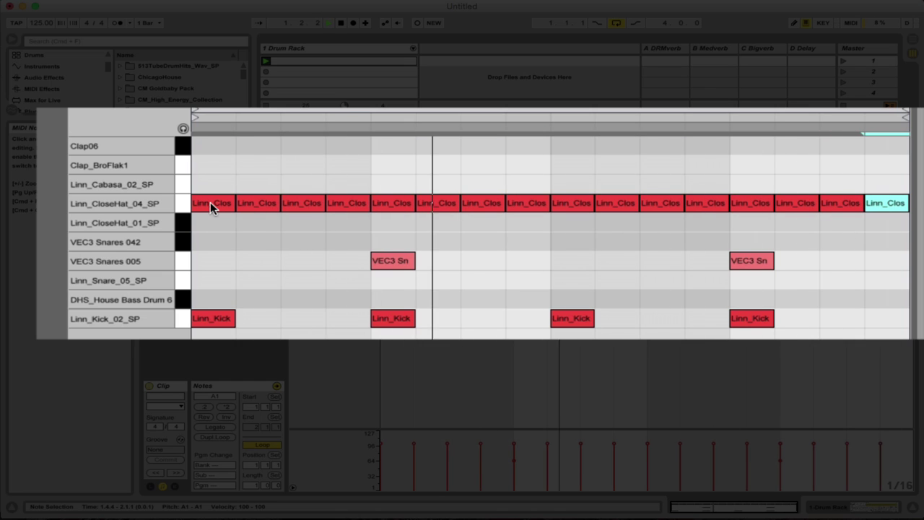
click(175, 205)
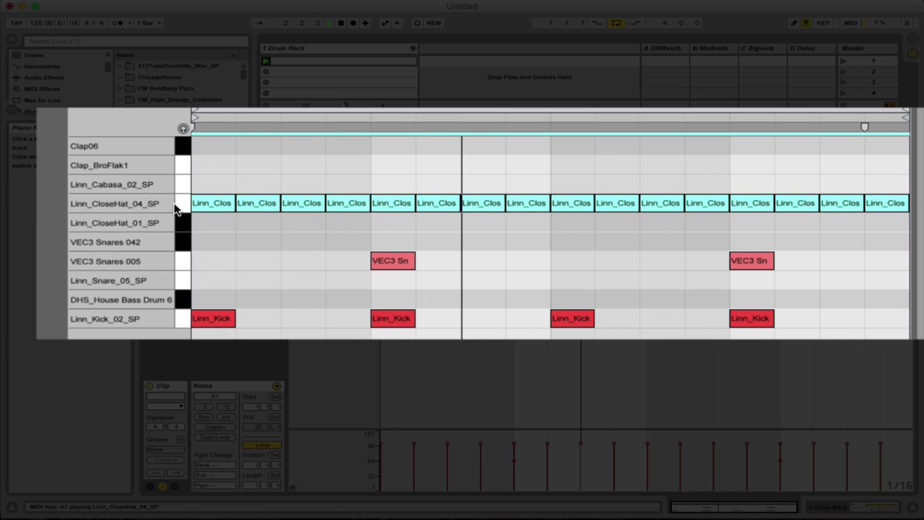
mouse_move(412, 446)
drag(411, 446, 411, 462)
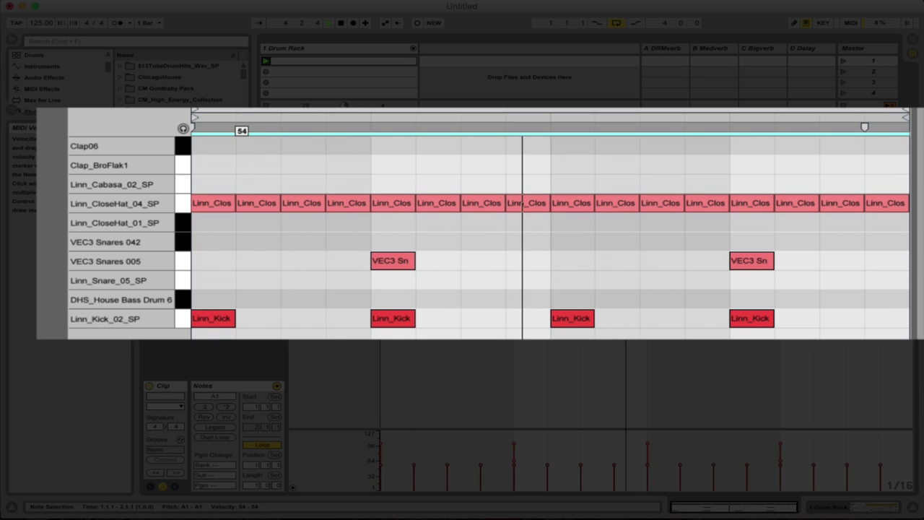
drag(412, 462, 413, 446)
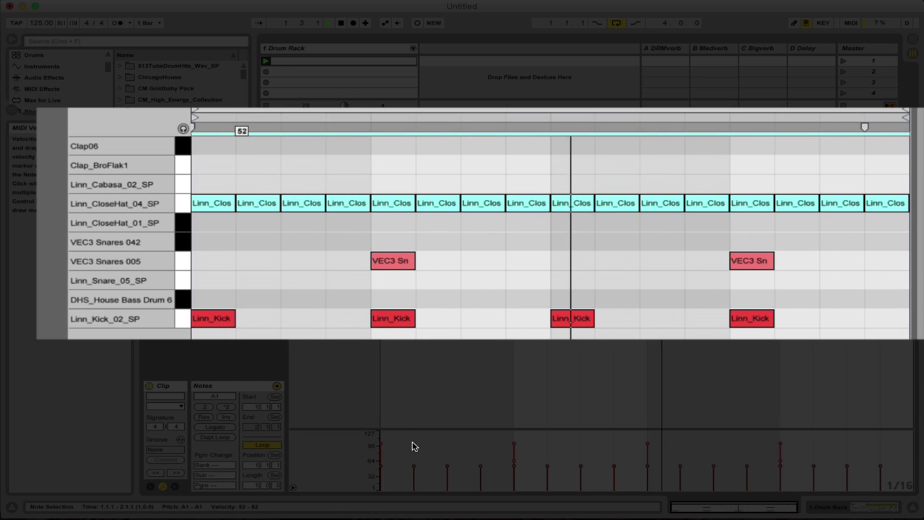
click(262, 185)
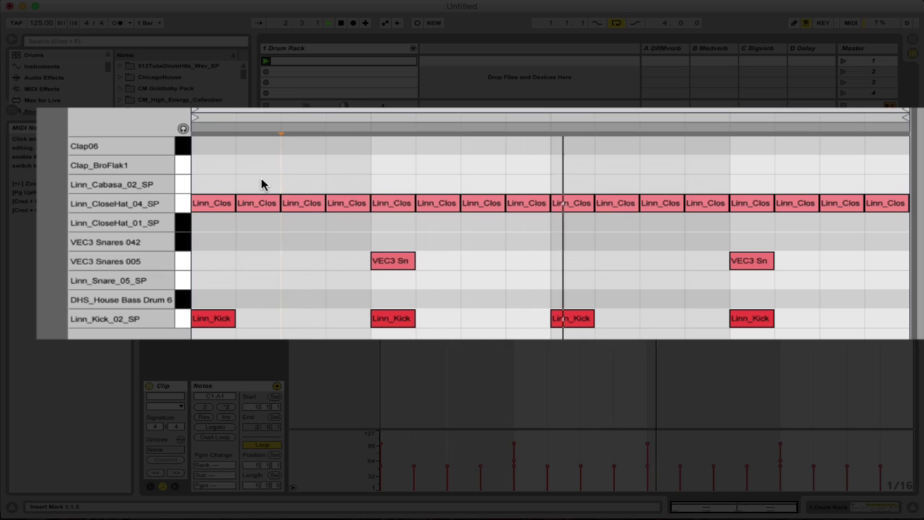
Step: With the Draw tool, remove five closed hats to leave a broken eleven-hat pattern
key(b)
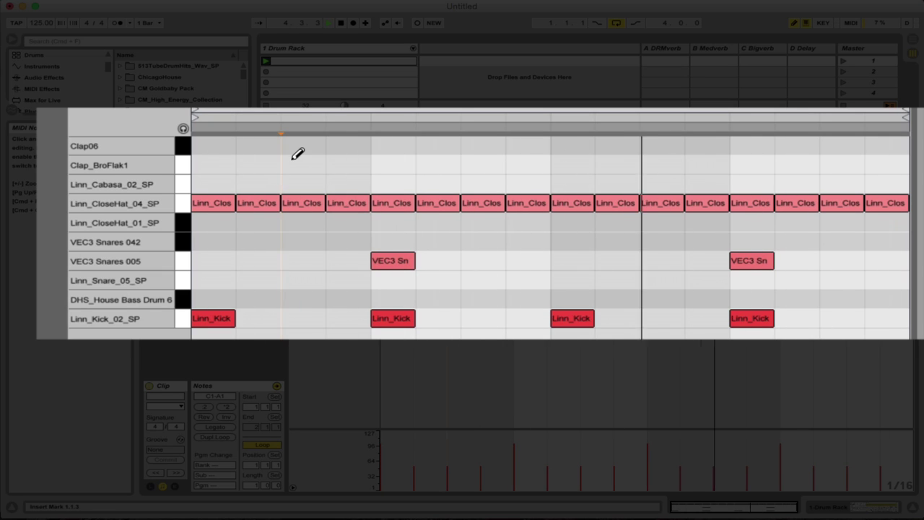
click(438, 201)
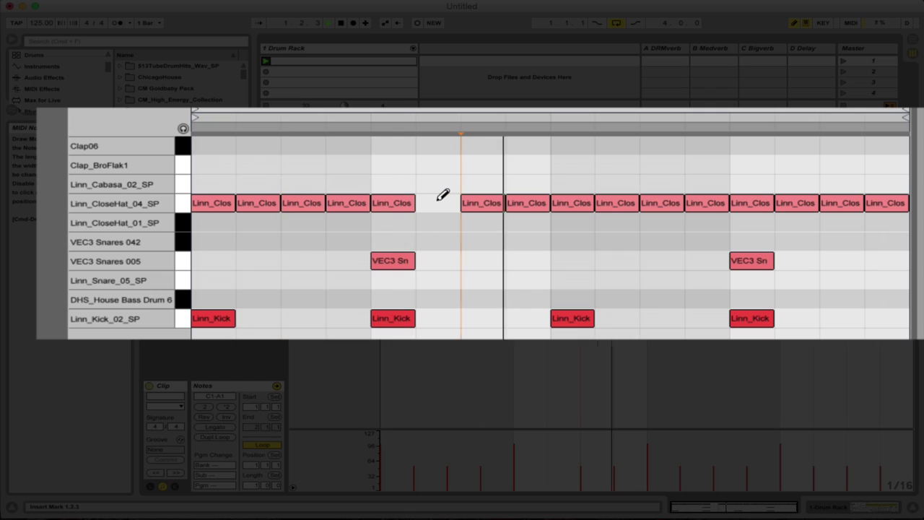
click(297, 202)
click(606, 202)
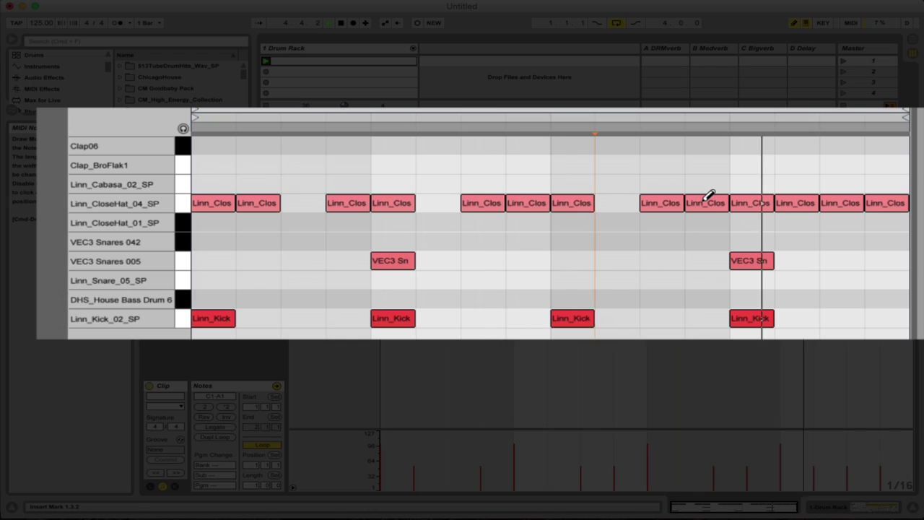
click(708, 199)
click(858, 202)
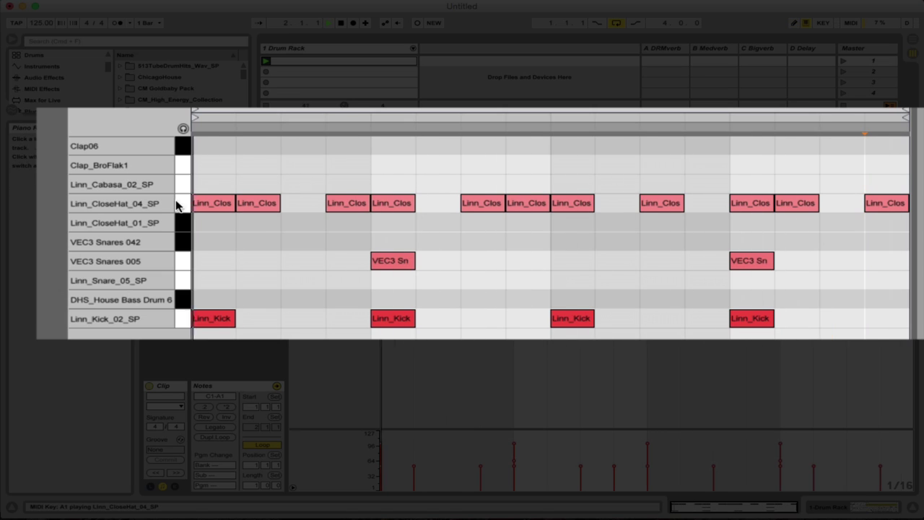
Step: Vary individual hi-hat velocities, first hat to 71, and accent the bar's last hat at 118
click(205, 204)
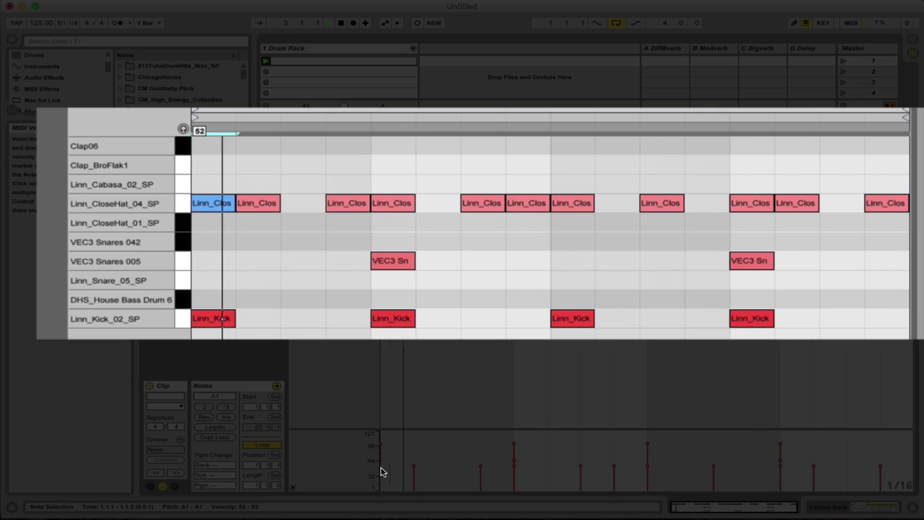
drag(381, 462, 382, 452)
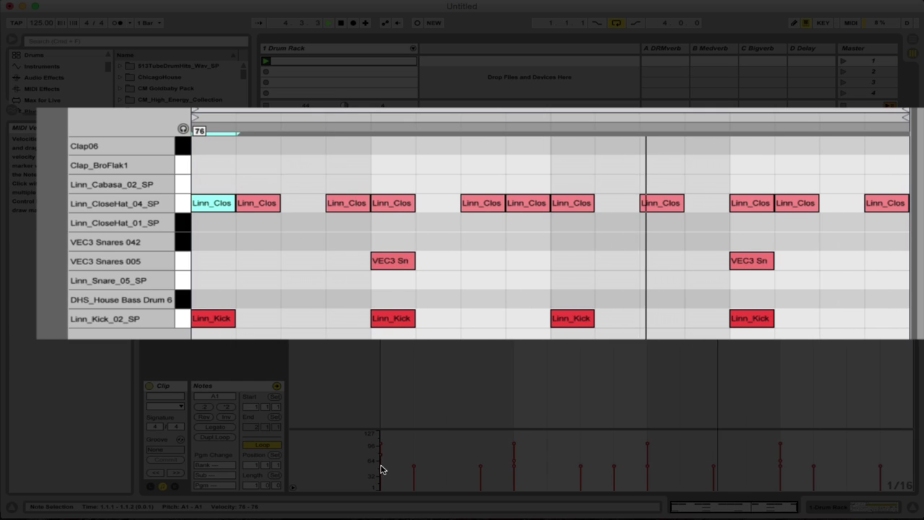
click(342, 197)
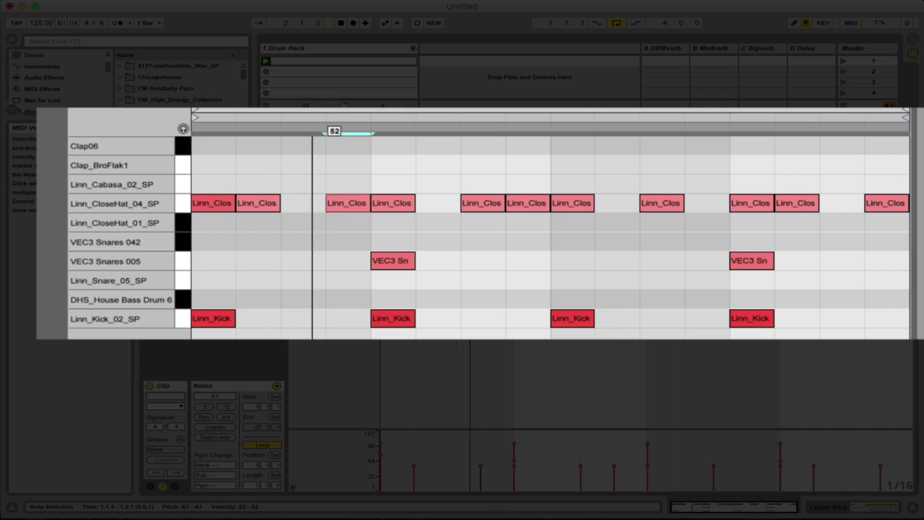
drag(342, 198, 342, 194)
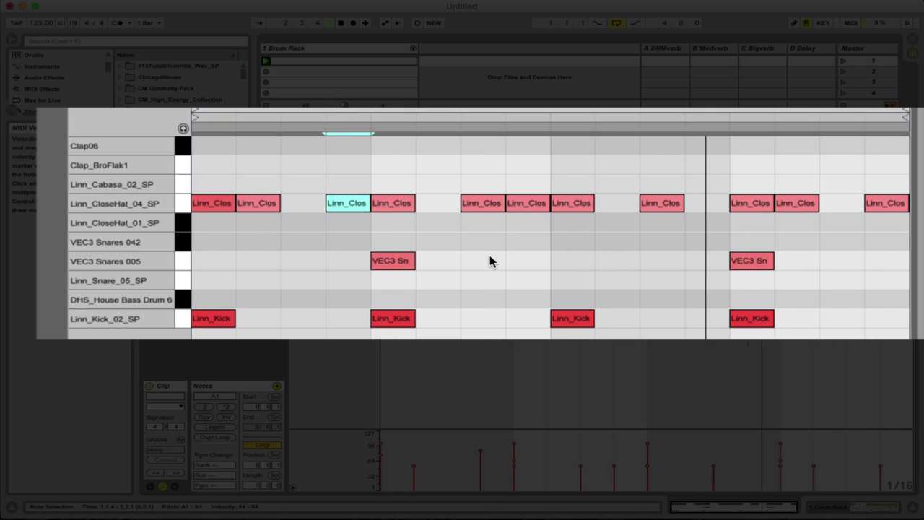
click(488, 205)
drag(487, 205, 488, 201)
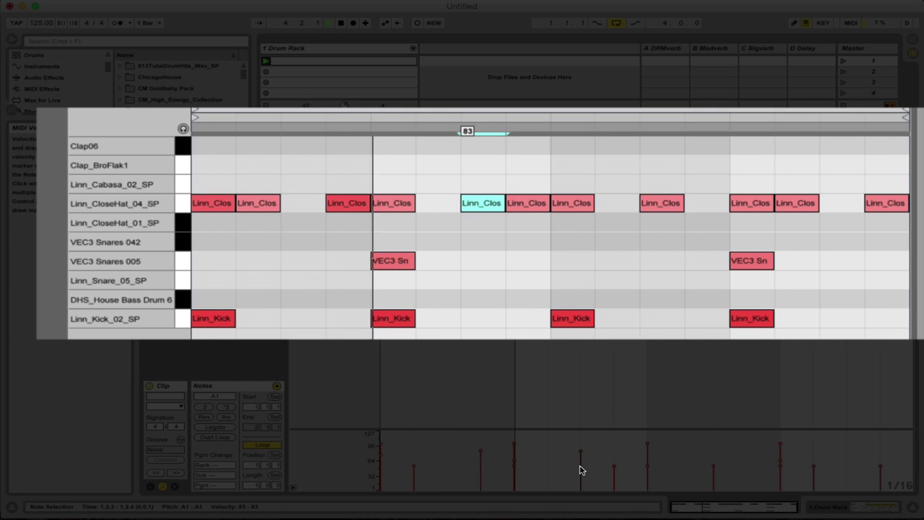
click(545, 206)
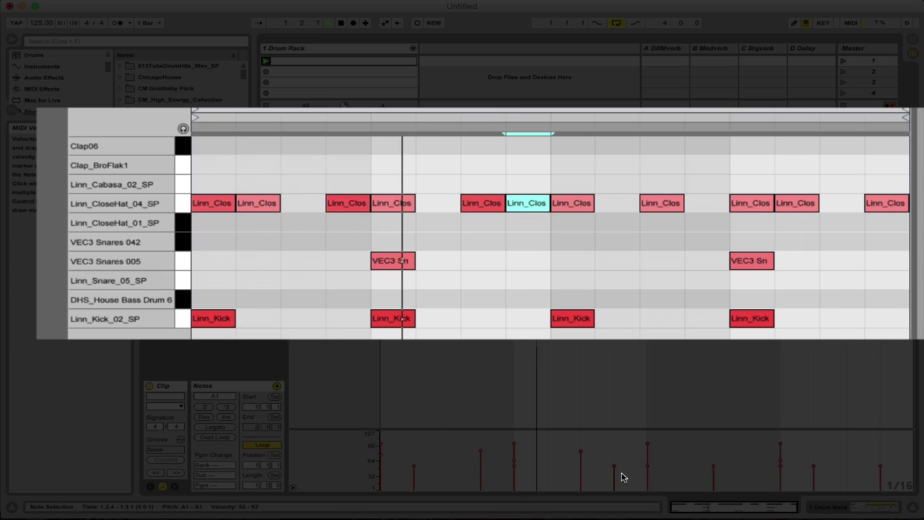
drag(612, 470, 614, 484)
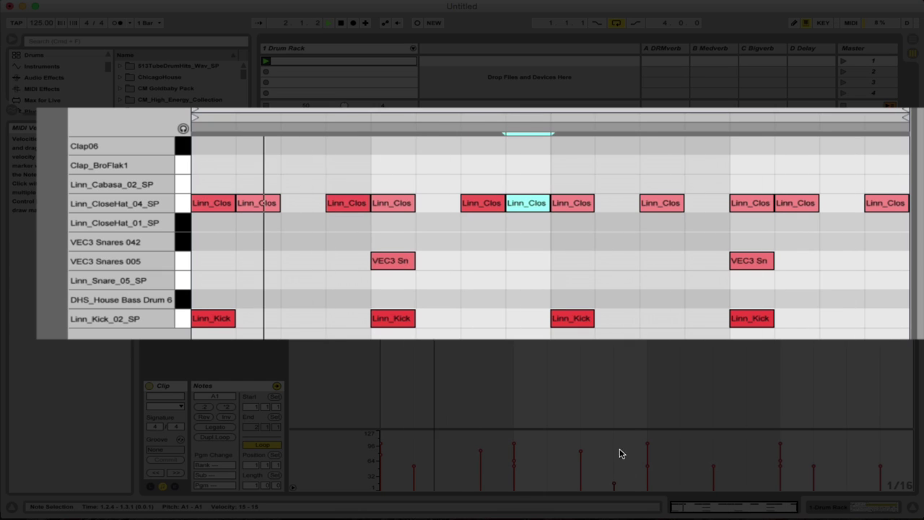
click(737, 209)
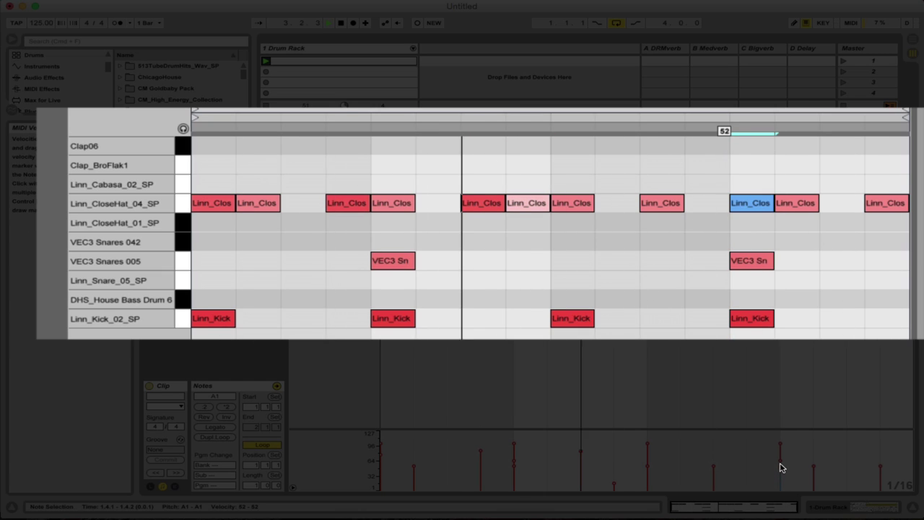
click(897, 205)
drag(881, 468, 881, 435)
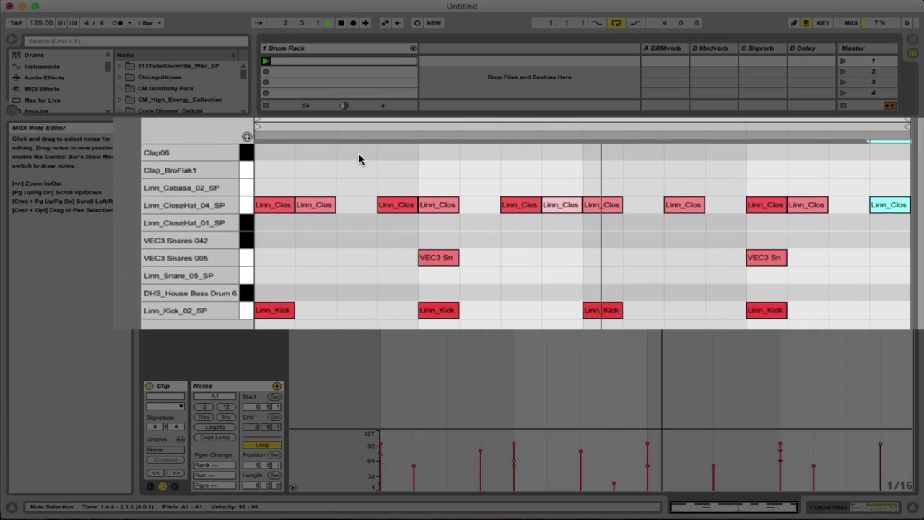
Step: Select all Linn_CloseHat_04_SP notes and shift them slightly later, just behind the grid
click(361, 206)
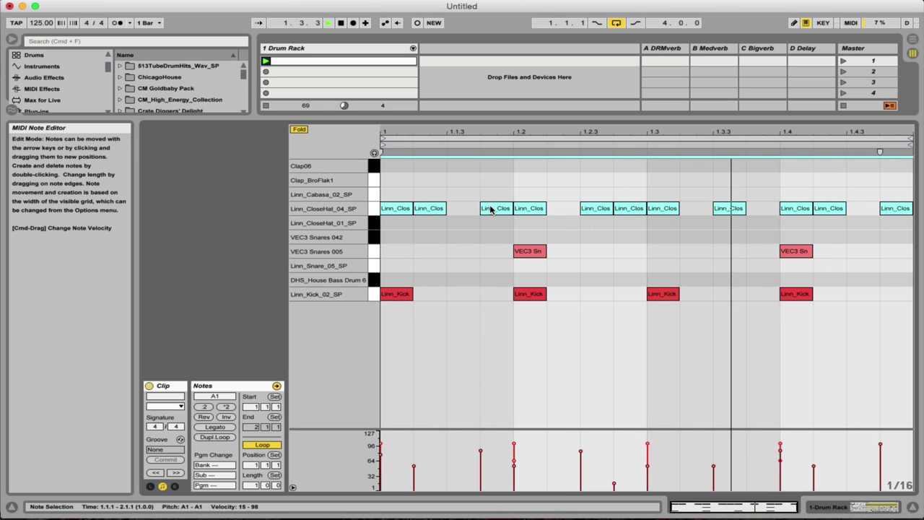
drag(490, 207, 494, 207)
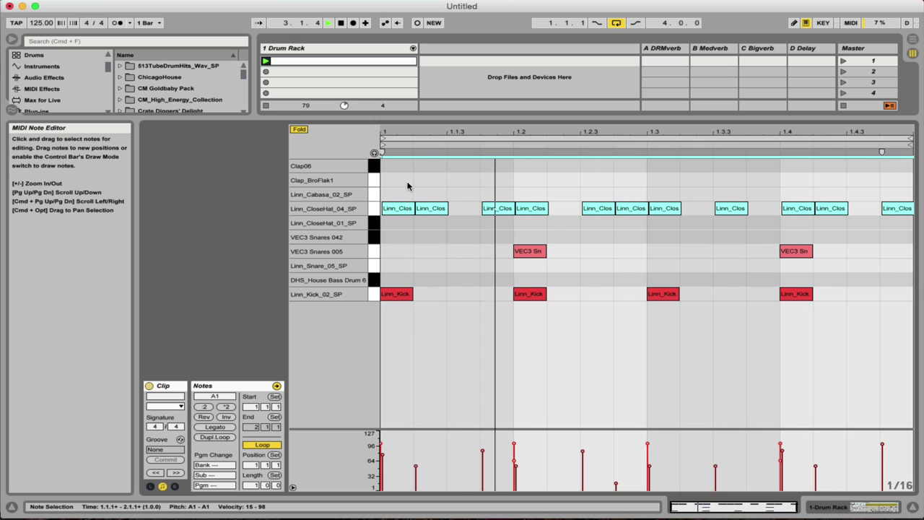
Step: Add a Clap_BroFlak1 hit at 1.2.2, discarding a misplaced Clap06 note
double_click(436, 166)
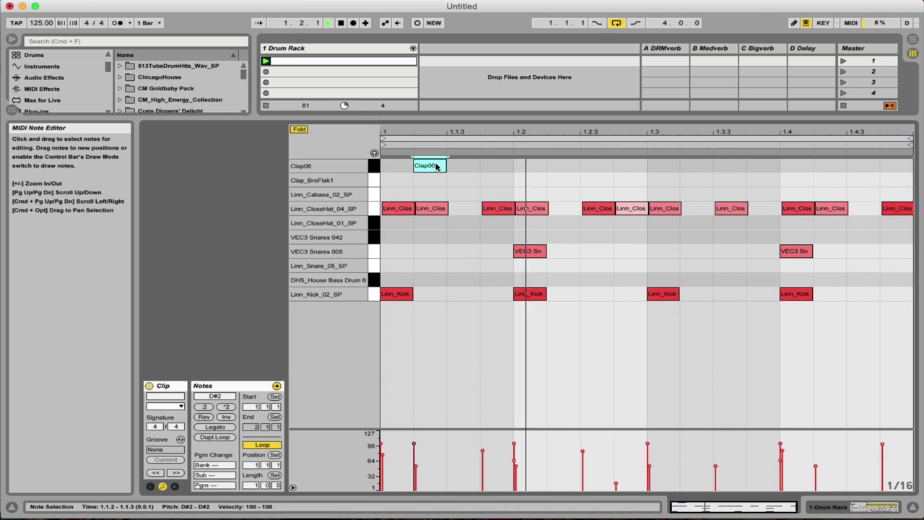
double_click(436, 166)
click(383, 182)
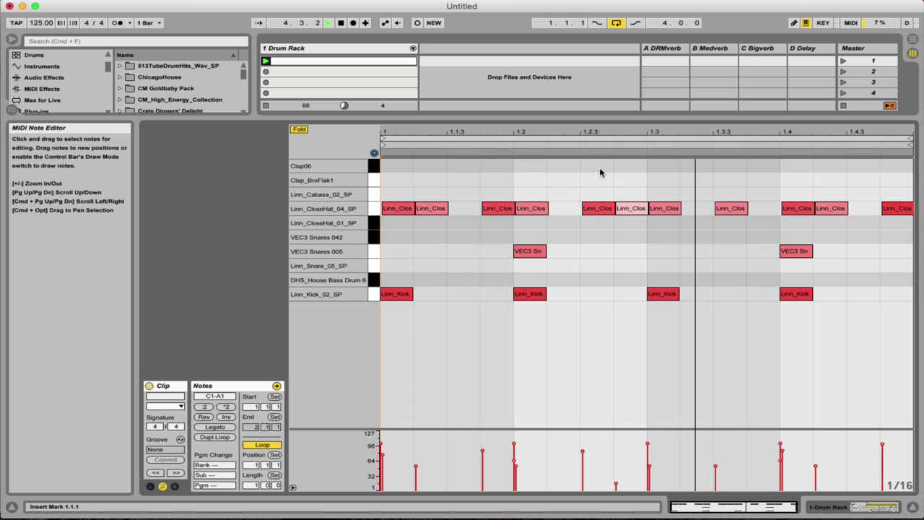
double_click(570, 181)
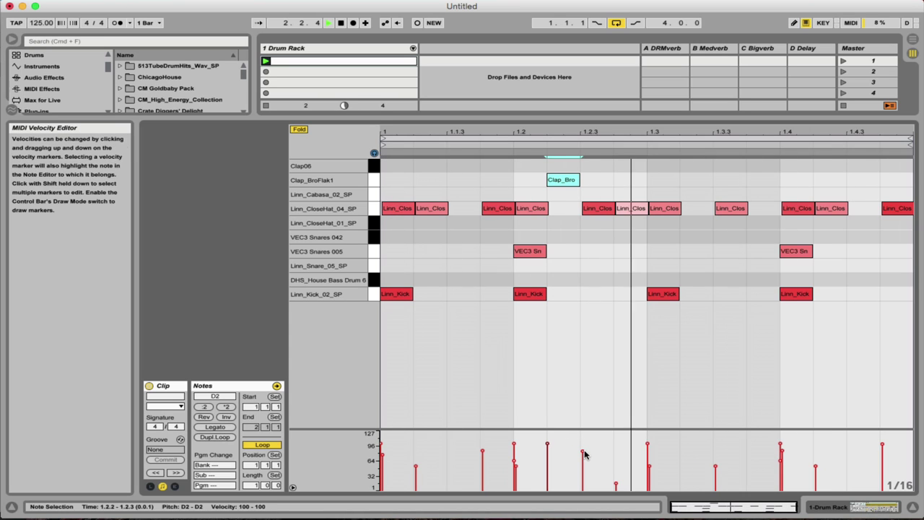
Step: Adjust the 1.2.3 hi-hat's velocity and set the new clap note to velocity 51
drag(582, 455, 582, 459)
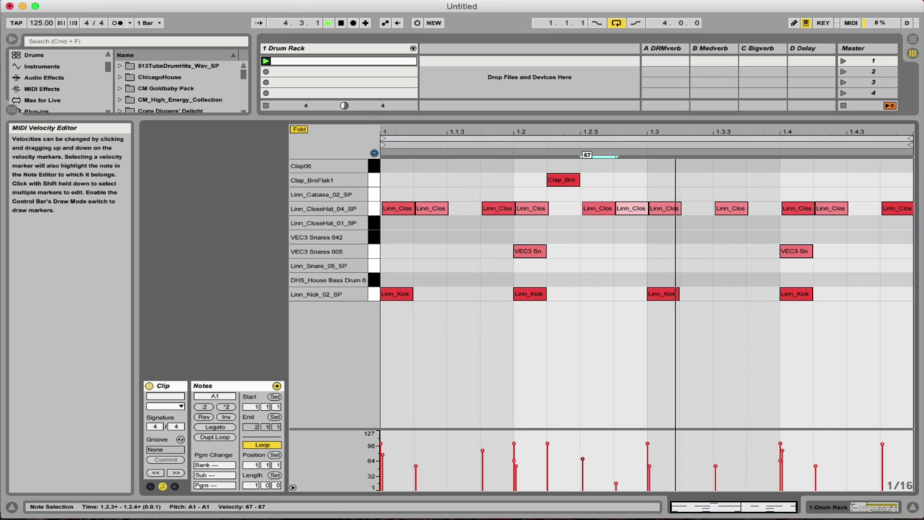
click(563, 180)
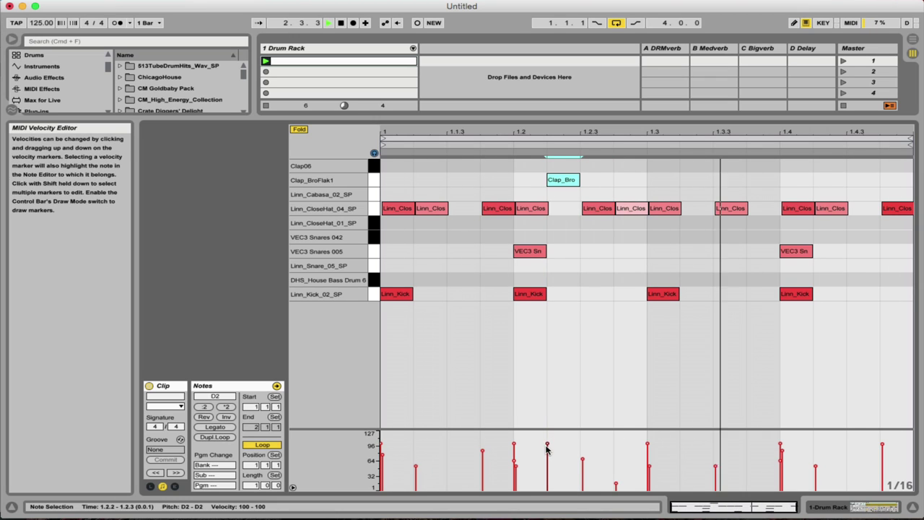
mouse_move(547, 449)
mouse_down()
mouse_move(547, 476)
mouse_move(546, 467)
mouse_up()
Step: Raise all four kicks and the 1.2 snare to velocity 127
click(373, 253)
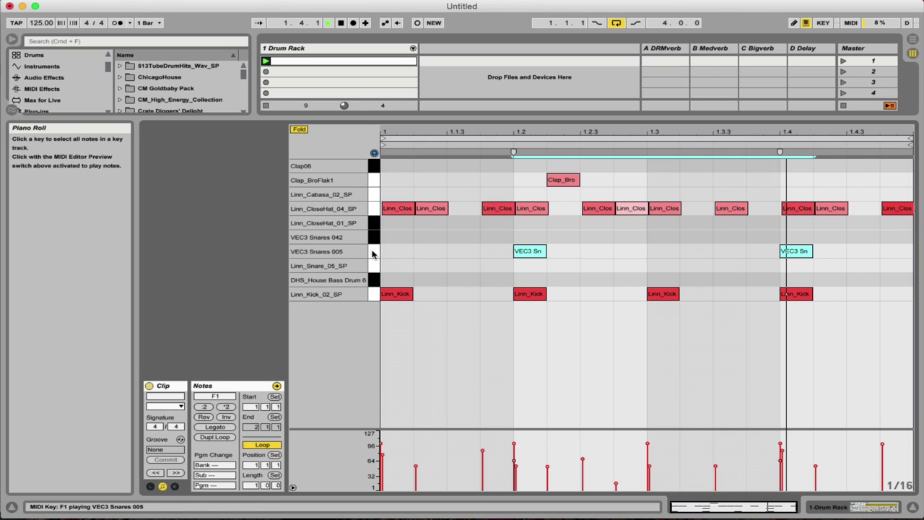
drag(515, 444, 515, 431)
drag(382, 442, 382, 433)
drag(648, 447, 649, 432)
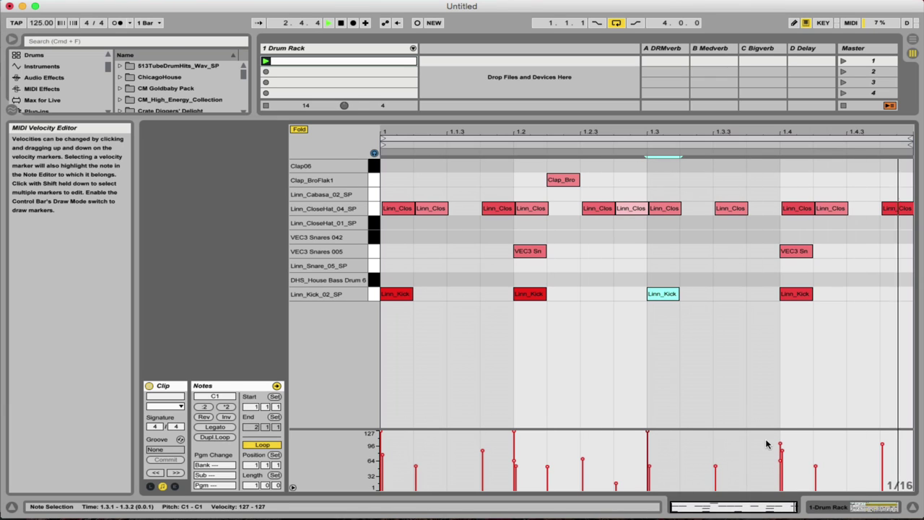
drag(779, 444, 780, 444)
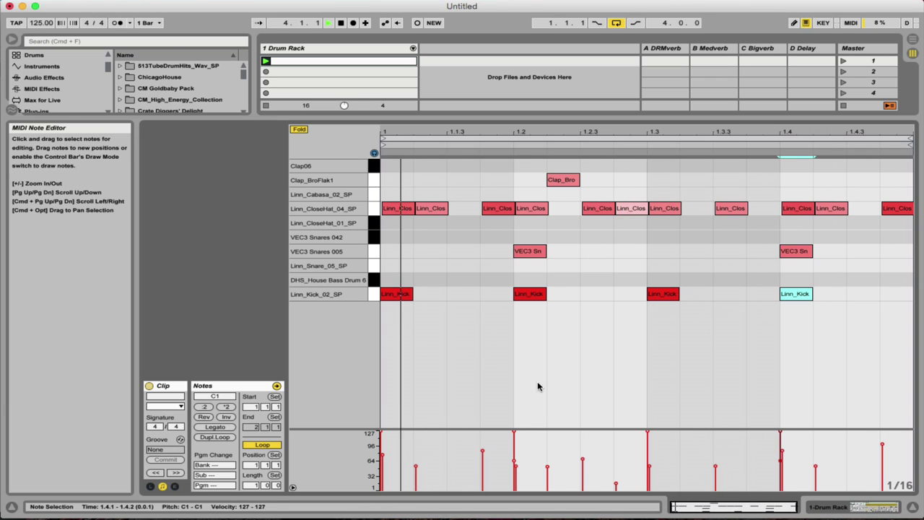
click(513, 461)
mouse_move(513, 461)
mouse_down()
mouse_move(513, 433)
mouse_move(513, 444)
mouse_up()
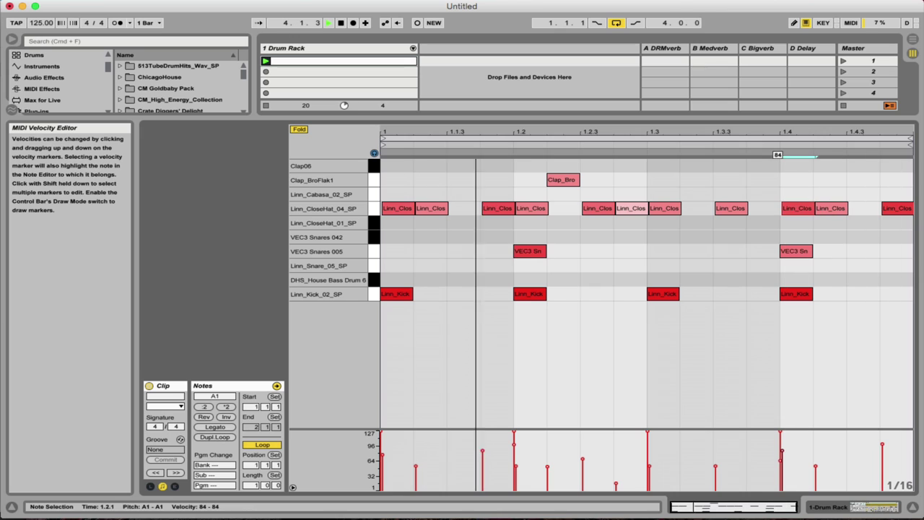
Step: Move the Clap_BroFlak1 note from 1.2.2 to 1.3.2
click(780, 449)
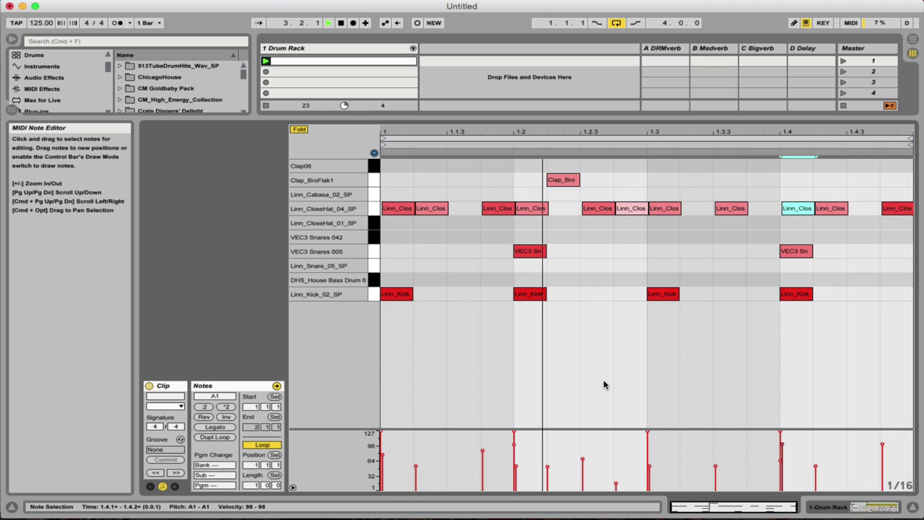
click(566, 181)
drag(566, 180, 698, 183)
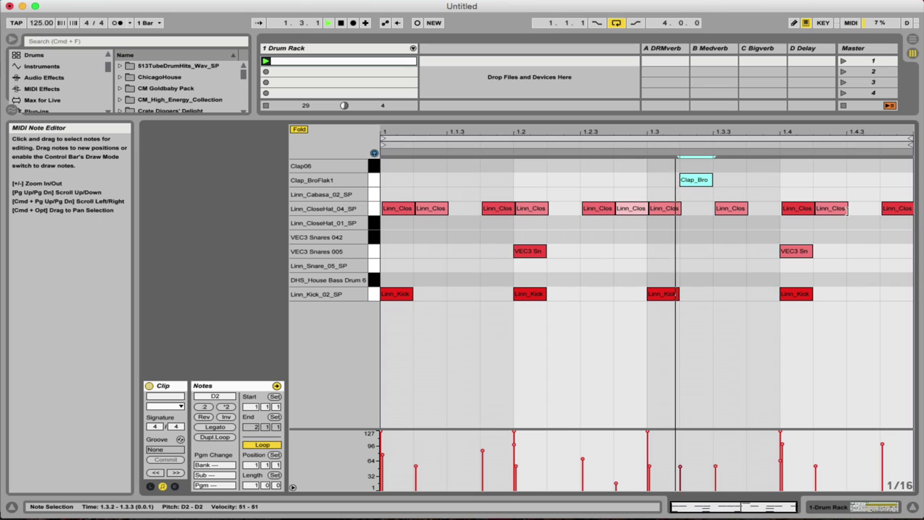
Step: Extend the clip's loop length to 4 bars
click(251, 486)
key(Up)
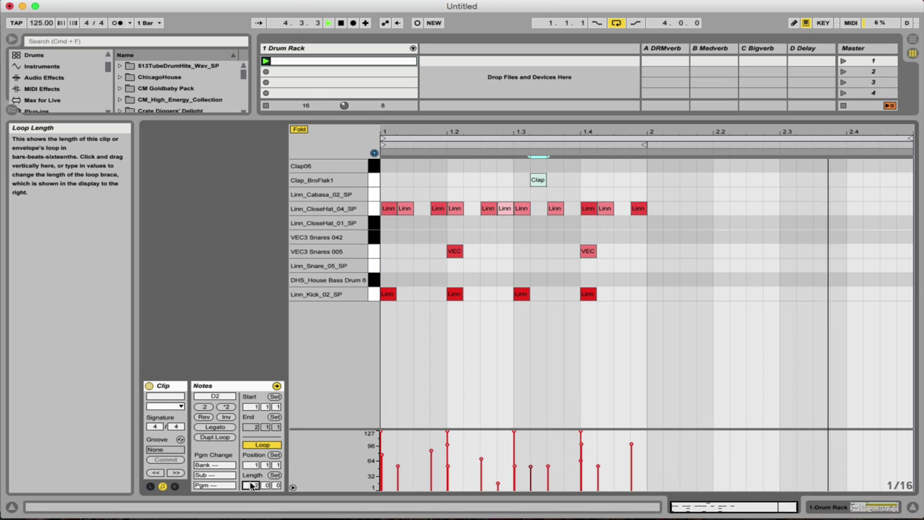
key(Up)
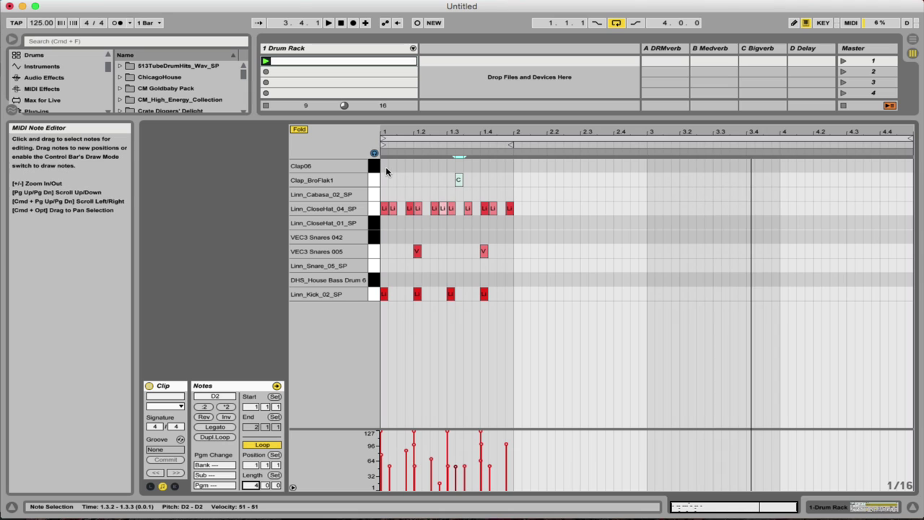
Step: Select the bar-1 notes and duplicate them with Cmd+D across all four bars
drag(385, 171, 508, 319)
key(super+d)
key(super+d)
key(super+d)
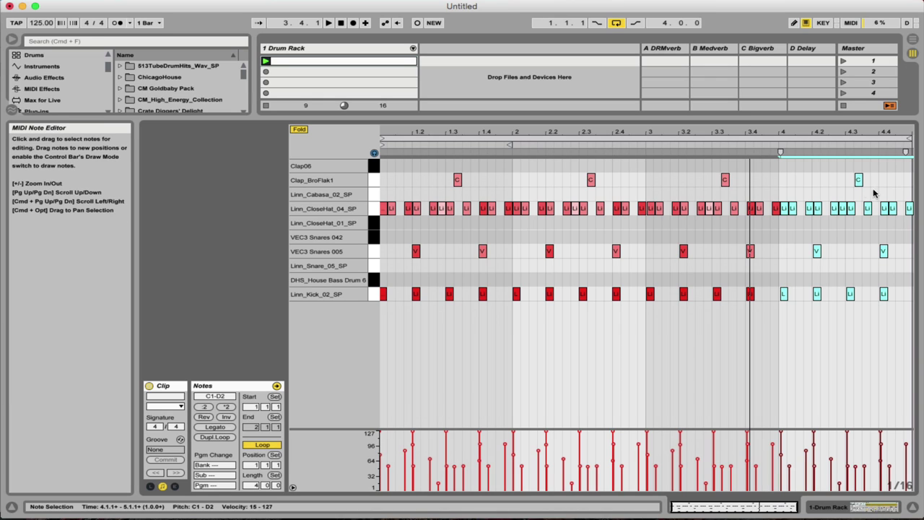
click(836, 185)
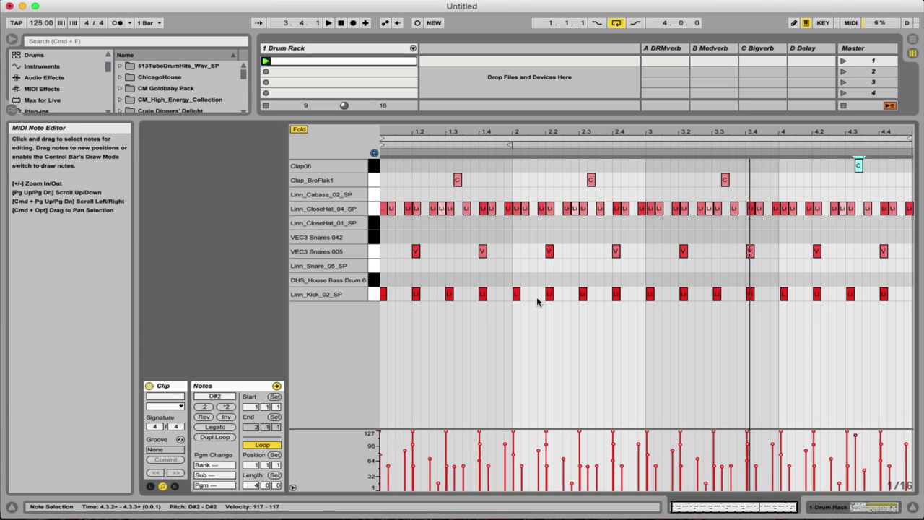
Step: Play the loop, move the extra Clap06 hit from near 4.3 to 4.4.1, and select the kicks
key(space)
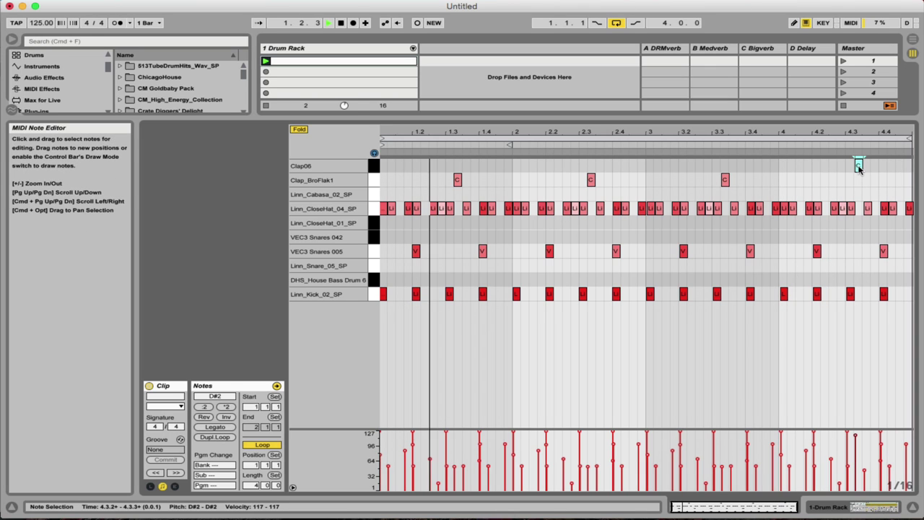
drag(858, 166, 882, 165)
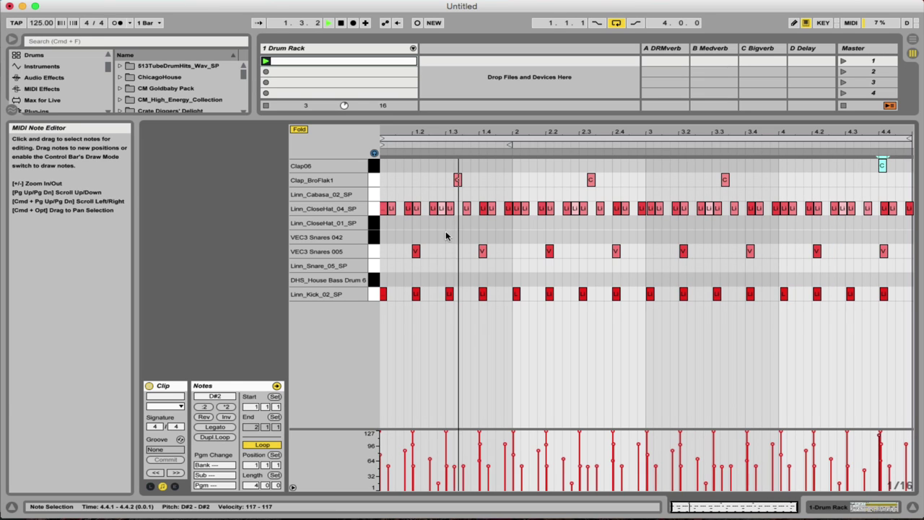
click(374, 296)
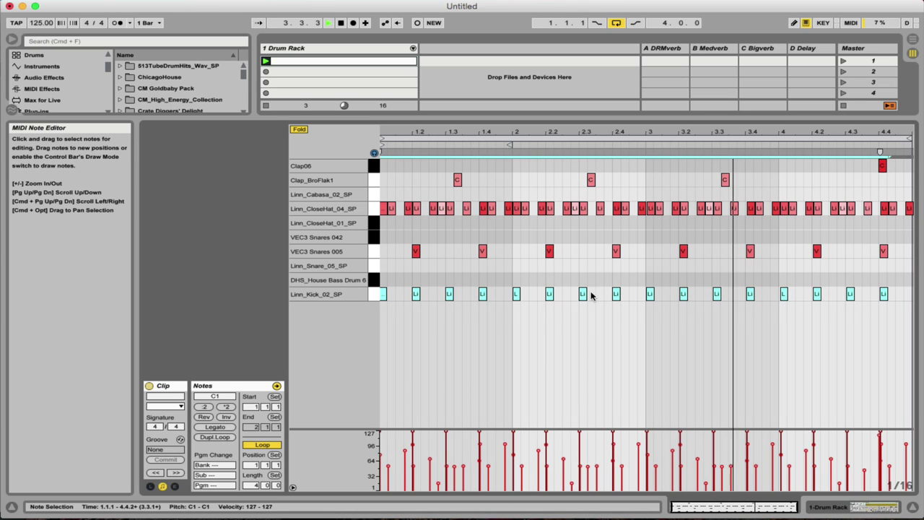
Step: Extend the clip loop to eight bars and duplicate all notes into bars 5–8
click(374, 210)
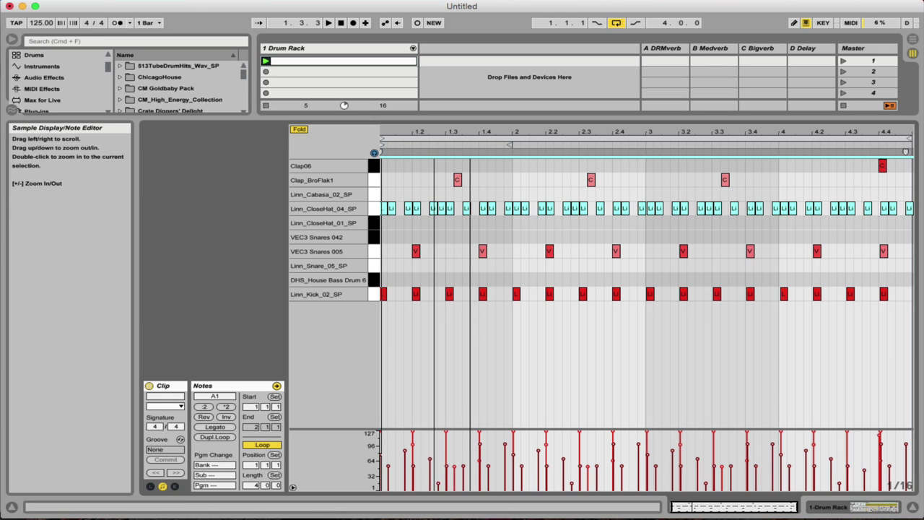
click(251, 485)
drag(251, 485, 251, 480)
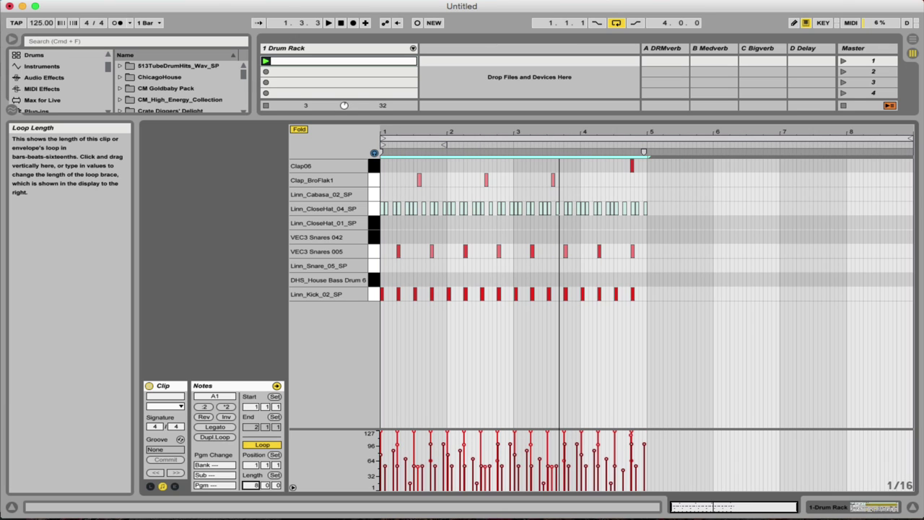
click(645, 169)
key(super+a)
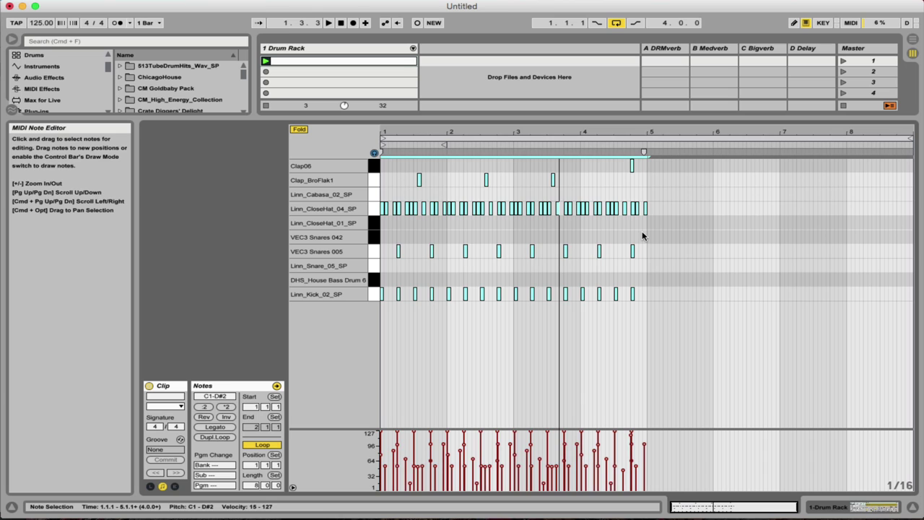
key(super+d)
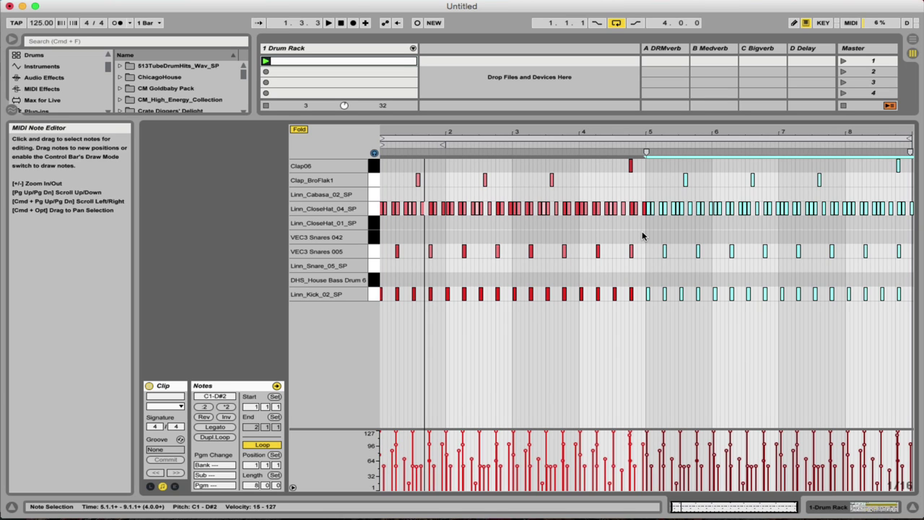
Step: Move the bar 5–8 kicks up to DHS_House Bass Drum 6 and delete the bar 1–4 CloseHat_04 notes
drag(638, 280, 345, 326)
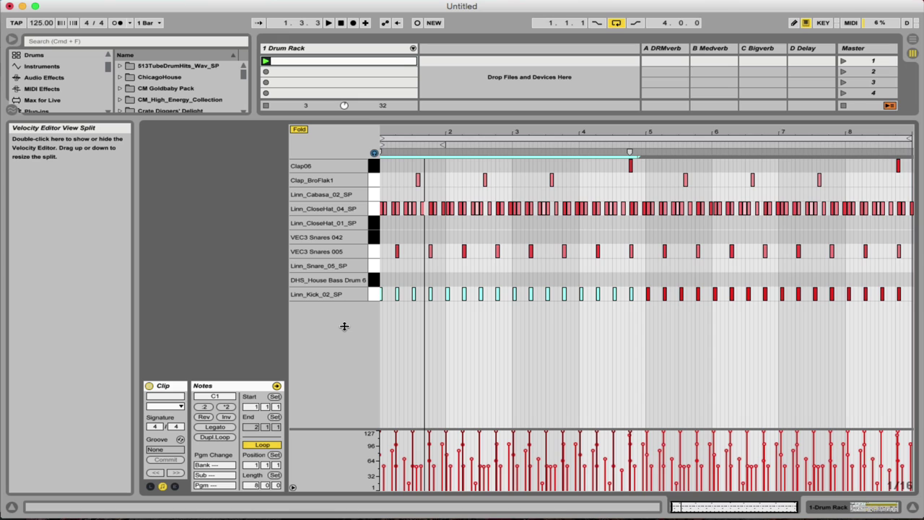
click(611, 349)
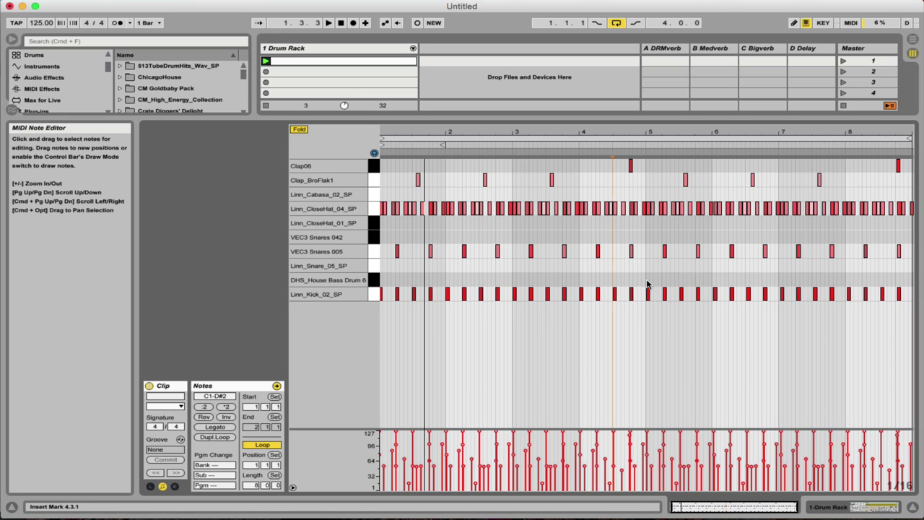
drag(647, 284, 914, 318)
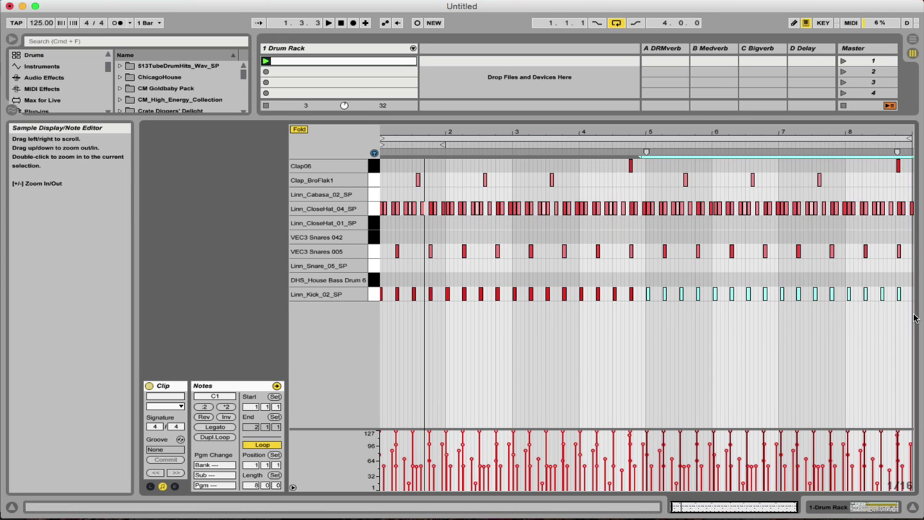
key(Up)
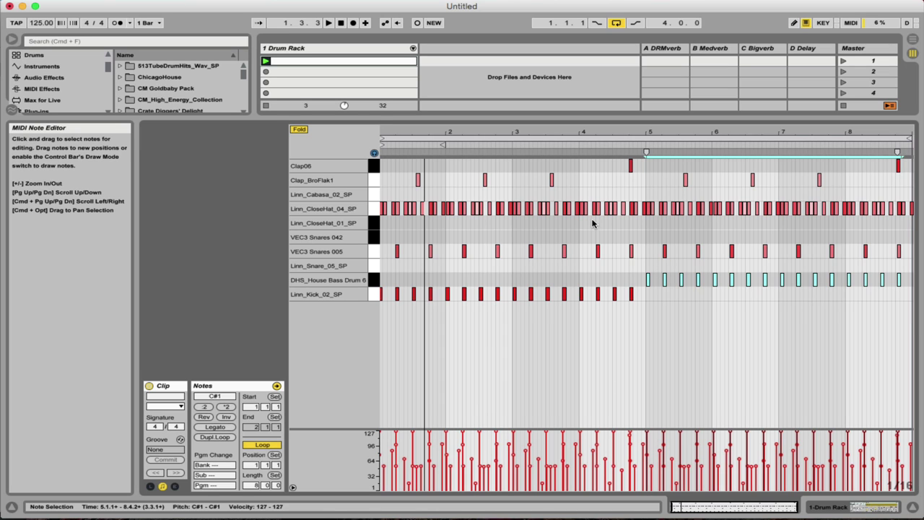
drag(642, 191, 389, 235)
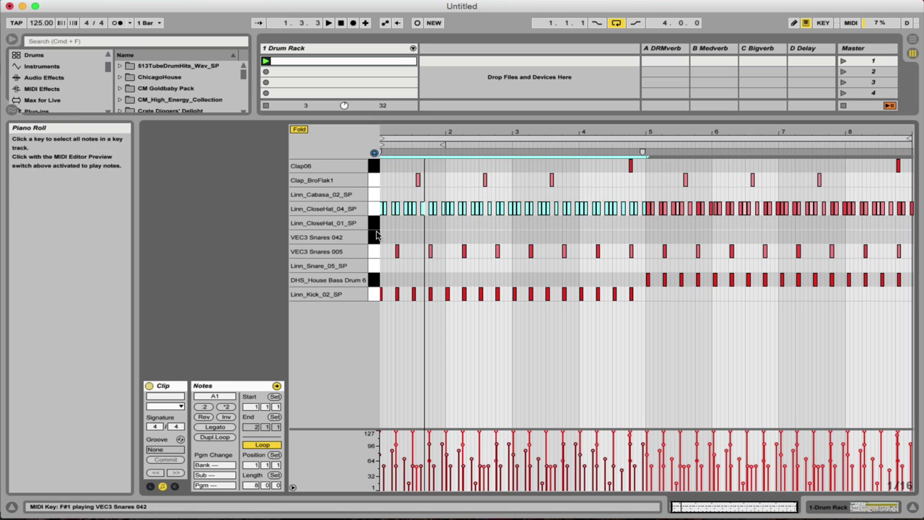
key(Delete)
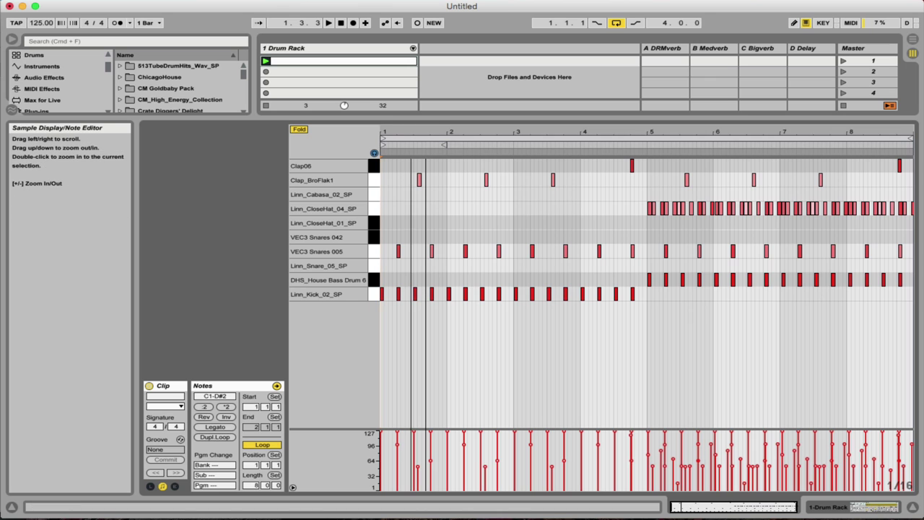
Step: Play the clip and pull its loop end back to bar 5, looping four bars
drag(426, 127, 426, 156)
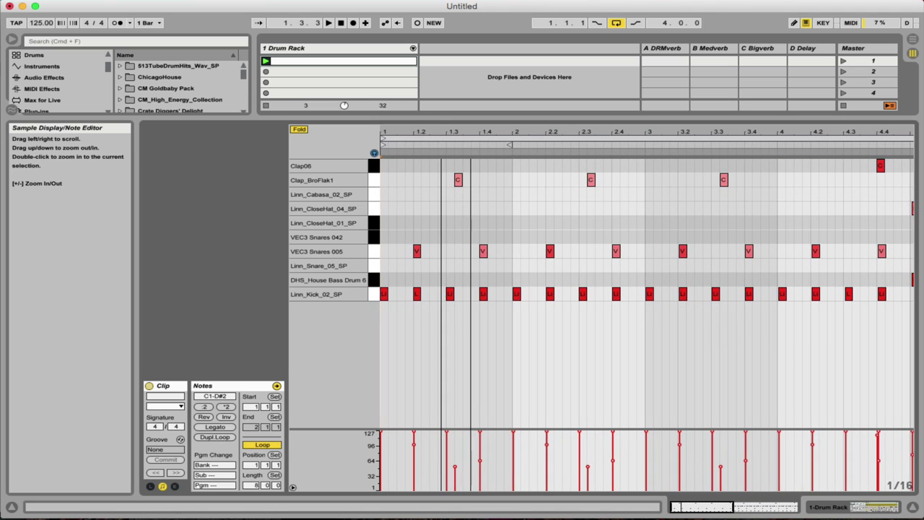
key(space)
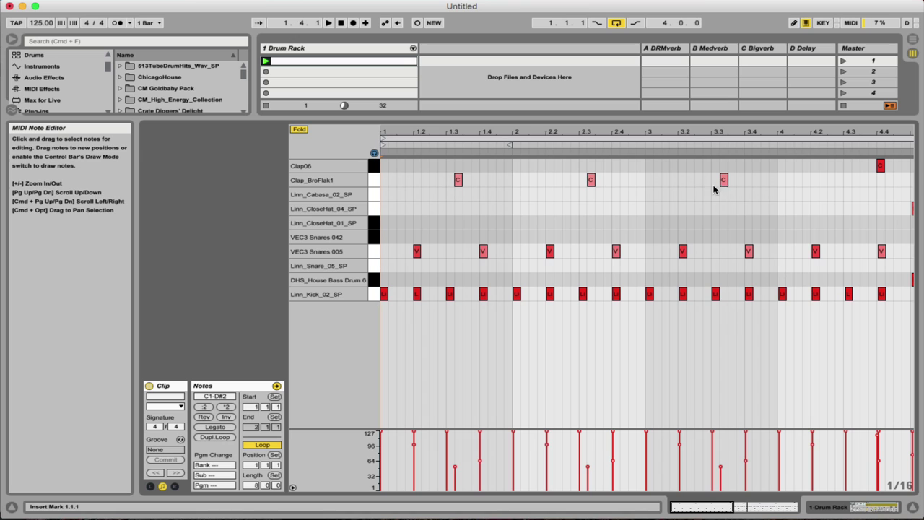
drag(681, 132, 681, 109)
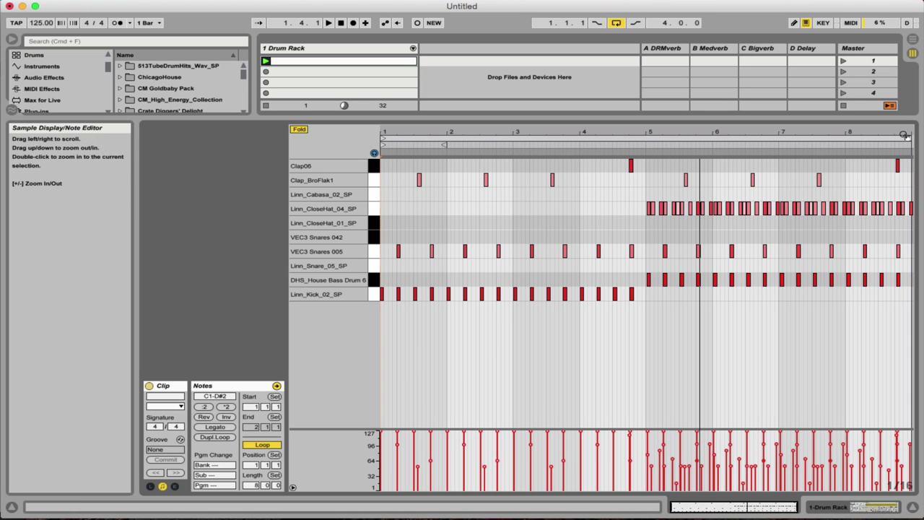
mouse_move(908, 138)
mouse_down()
mouse_move(652, 139)
mouse_move(637, 149)
mouse_move(646, 150)
mouse_up()
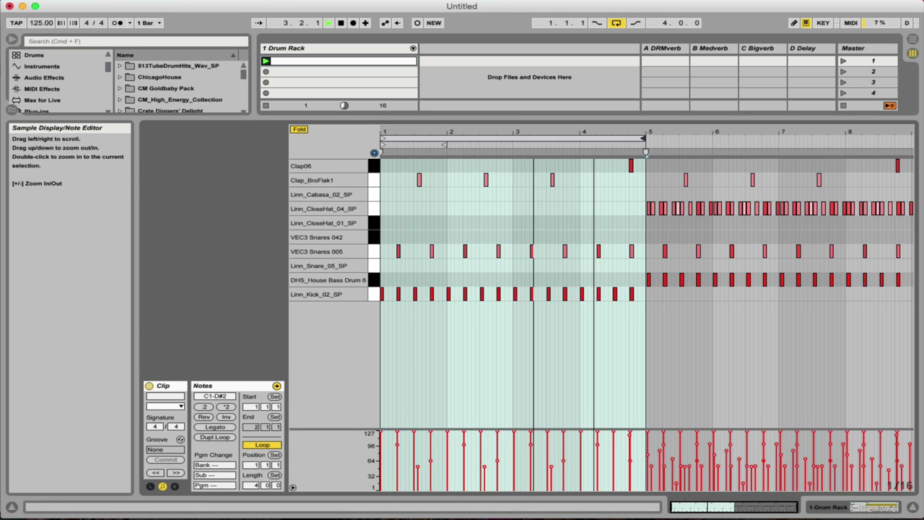
Step: Loop bar 4 and draw Linn_Snare_05_SP notes at 4.1, 4.1.3, 4.1.4, 4.2.2 and 4.2.3
drag(608, 147, 657, 211)
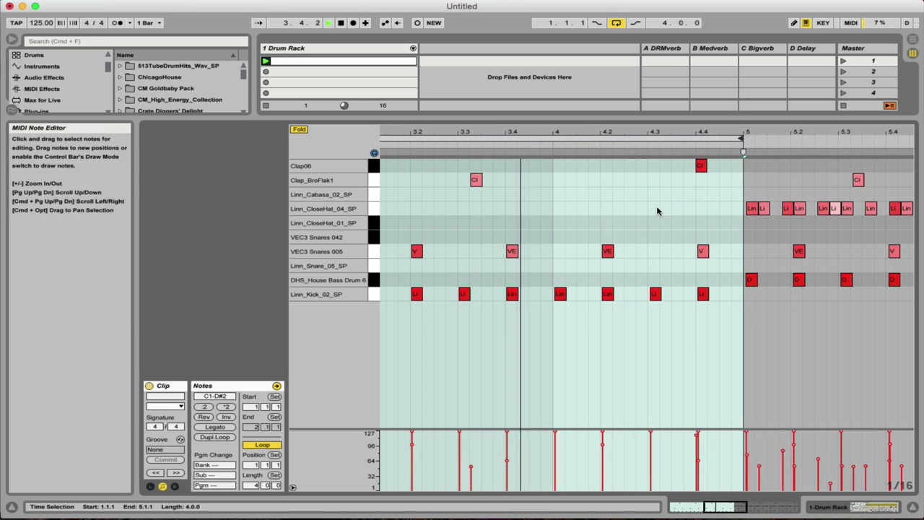
click(557, 268)
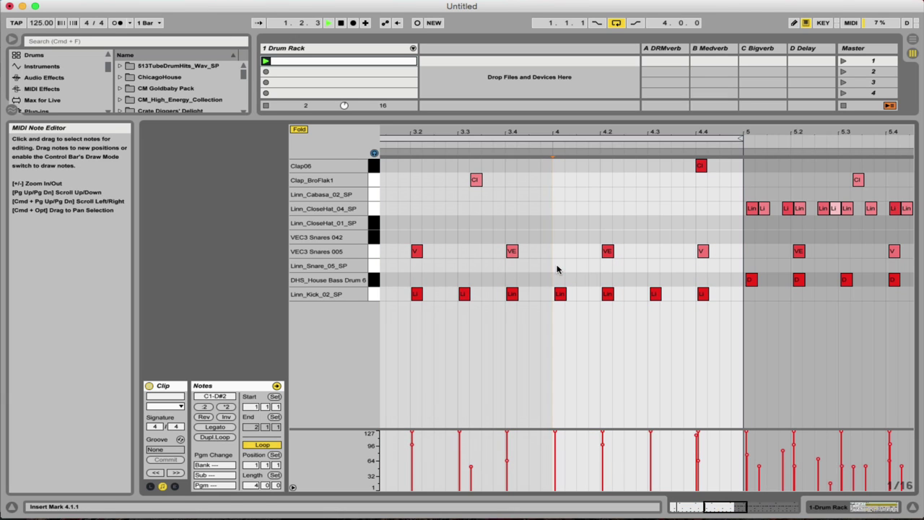
double_click(557, 269)
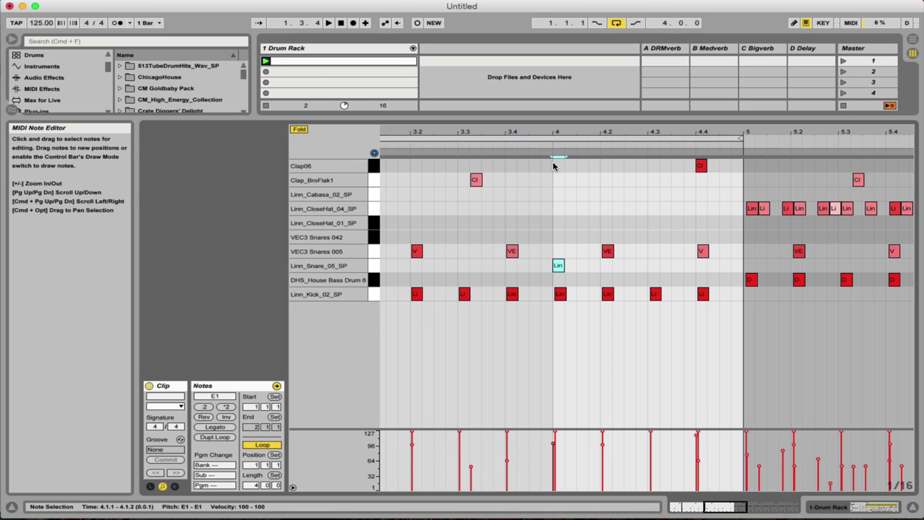
drag(555, 153, 748, 161)
key(super+l)
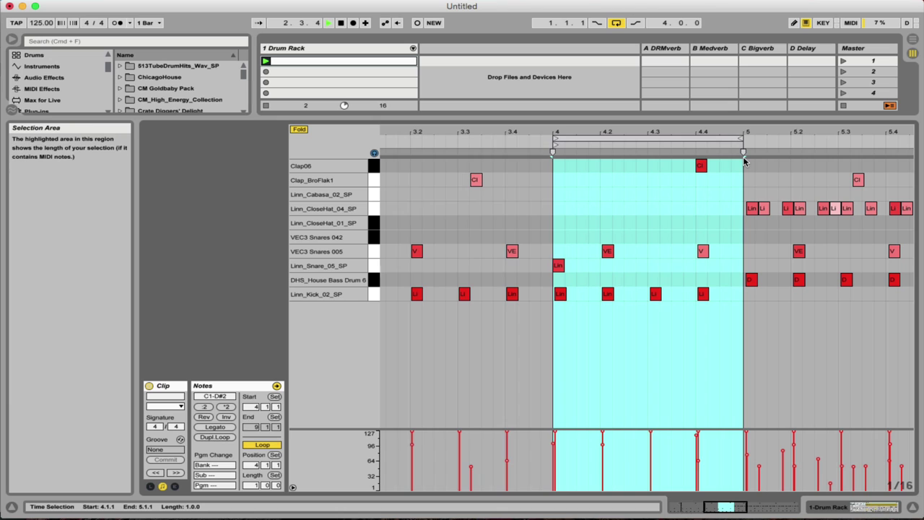
double_click(582, 265)
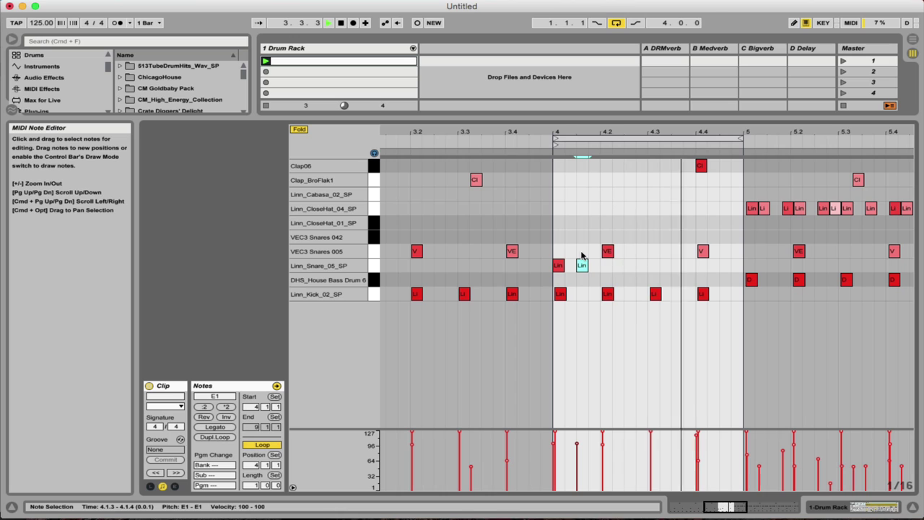
double_click(592, 266)
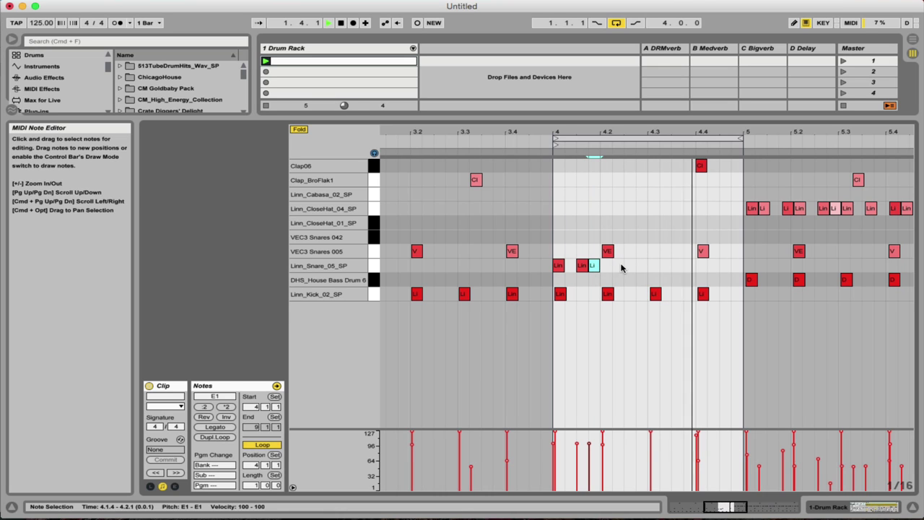
double_click(618, 266)
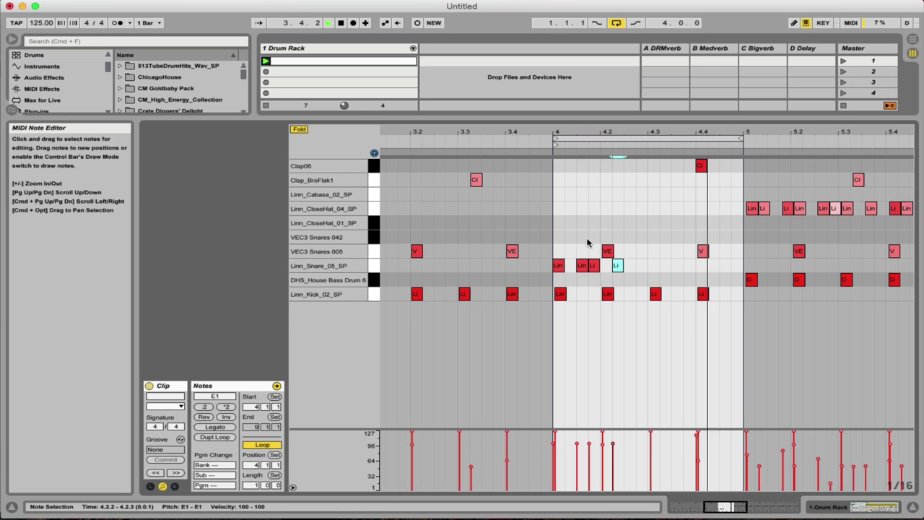
double_click(628, 266)
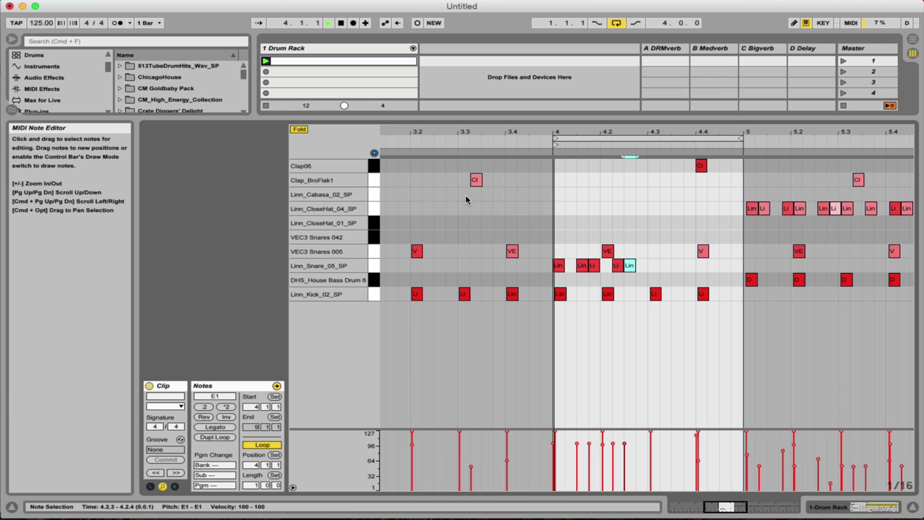
Step: Draw a Linn_Cabasa_02_SP note at 4.3 and duplicate it into a short run
double_click(652, 194)
key(super+d)
key(super+d)
key(super+d)
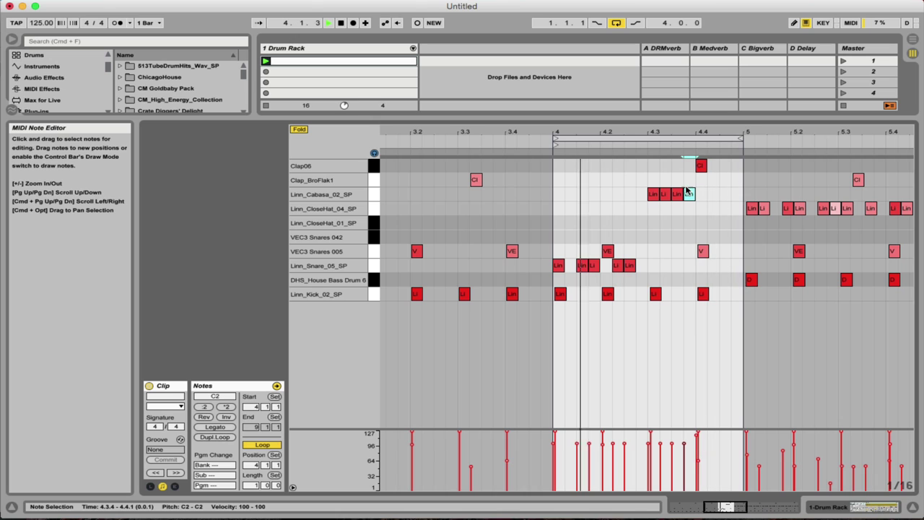
drag(577, 132, 383, 137)
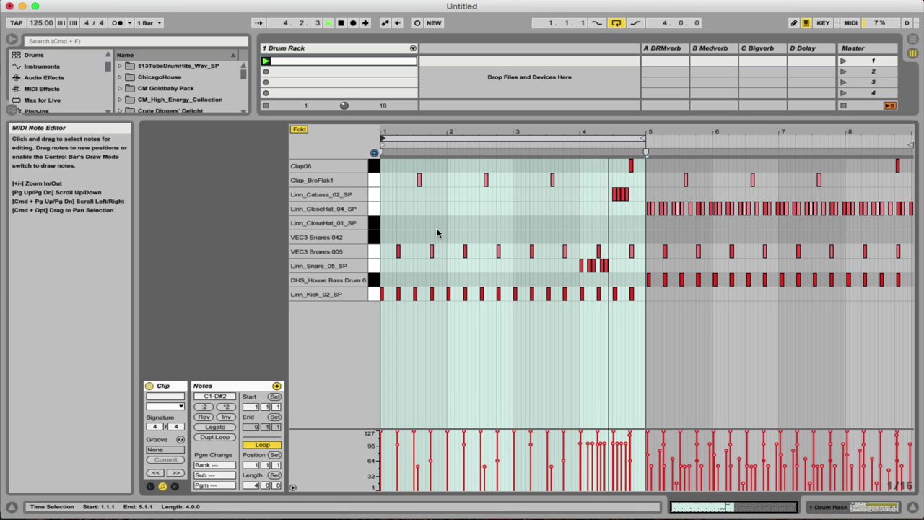
Step: Lower the Linn_Snare_05_SP roll's velocity slightly and stop playback
click(321, 266)
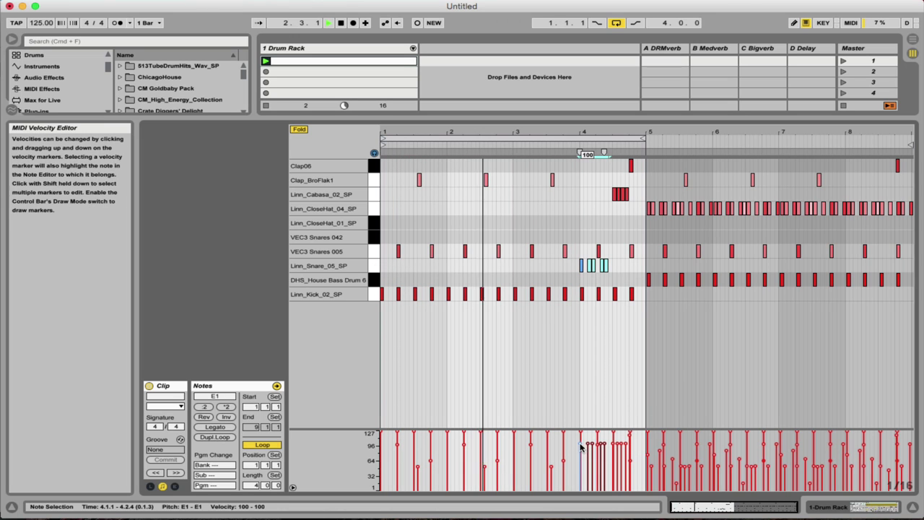
drag(583, 443, 582, 447)
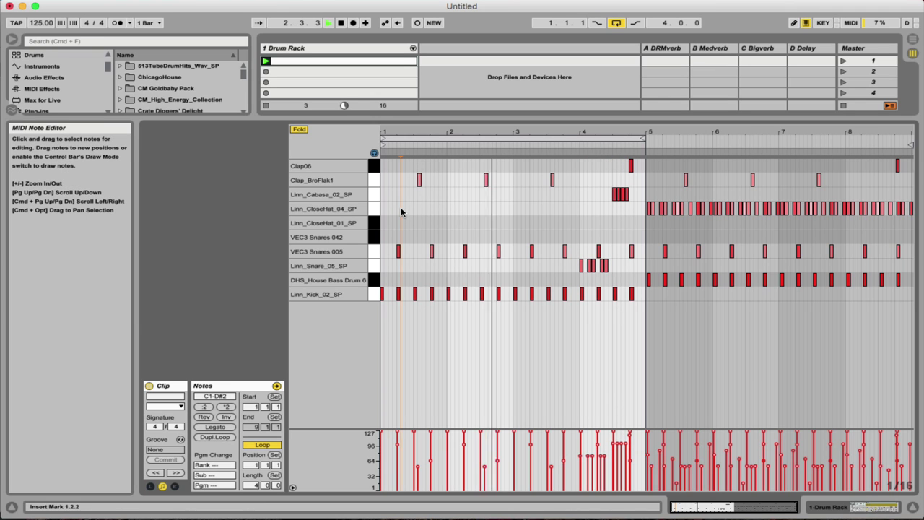
key(space)
Step: Copy the Linn_CloseHat_01_SP hits across bars 1–4 and extend the loop to bar 9
double_click(395, 130)
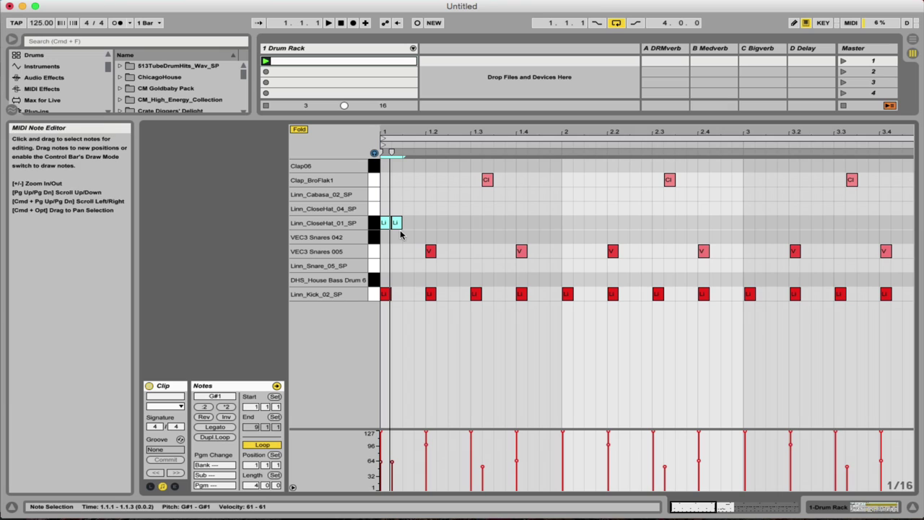
drag(392, 222, 749, 226)
drag(765, 134, 515, 144)
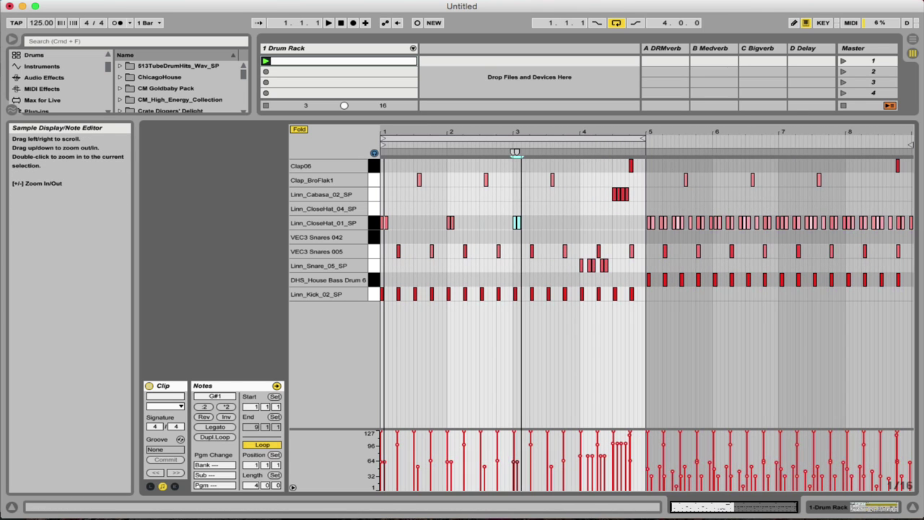
drag(516, 223, 583, 225)
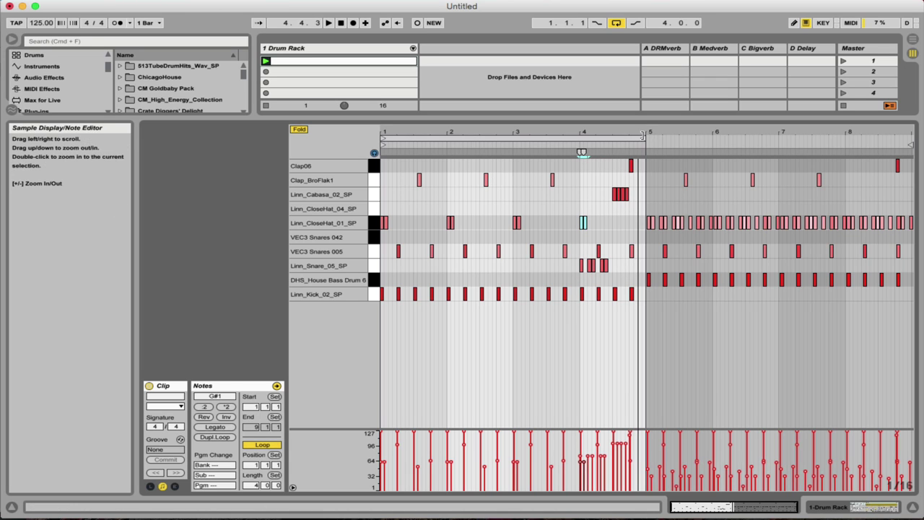
mouse_move(643, 139)
mouse_down()
mouse_move(862, 140)
mouse_move(911, 150)
mouse_up()
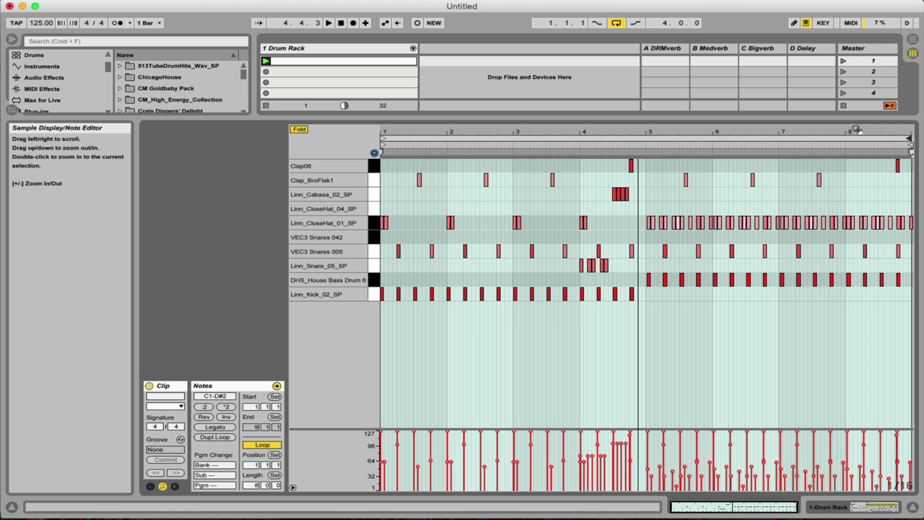
Step: Delete the last two kick notes in bar 4
key(space)
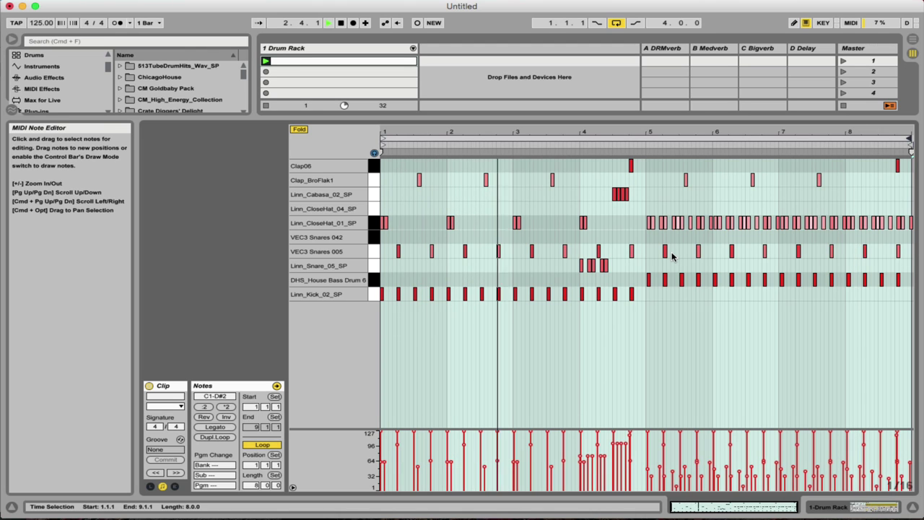
click(615, 294)
key(Delete)
click(630, 293)
key(Delete)
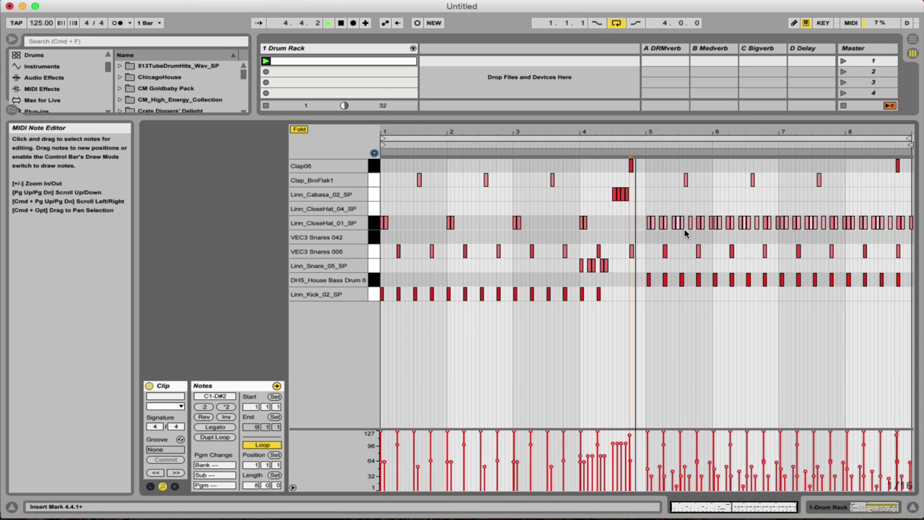
Step: Move the bar 5–8 Linn_CloseHat_01_SP notes up to Linn_CloseHat_04_SP
click(372, 280)
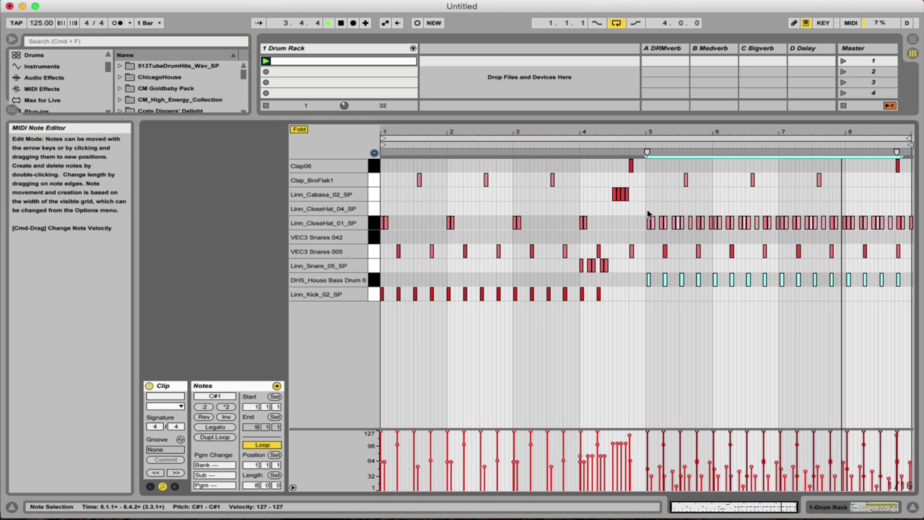
drag(647, 214, 921, 232)
key(Up)
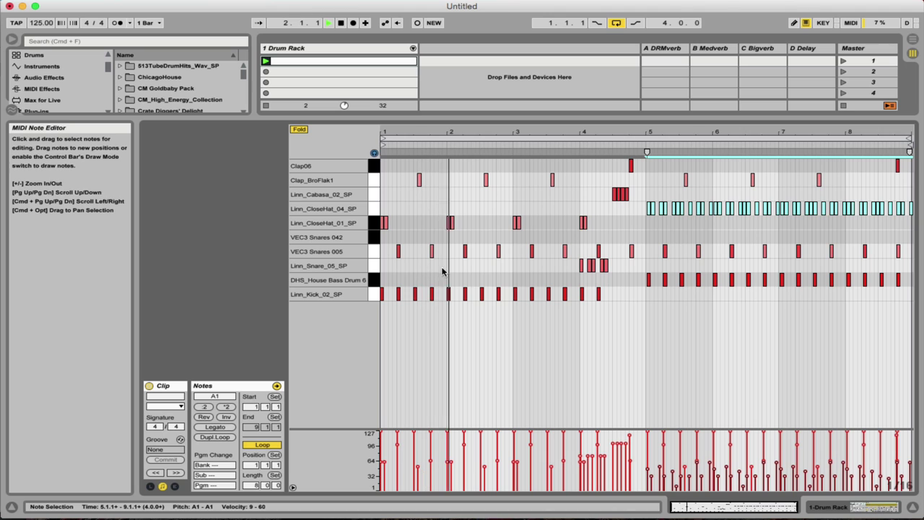
Step: Lower the velocity of the DHS_House Bass Drum 6 notes and stop playback
click(374, 279)
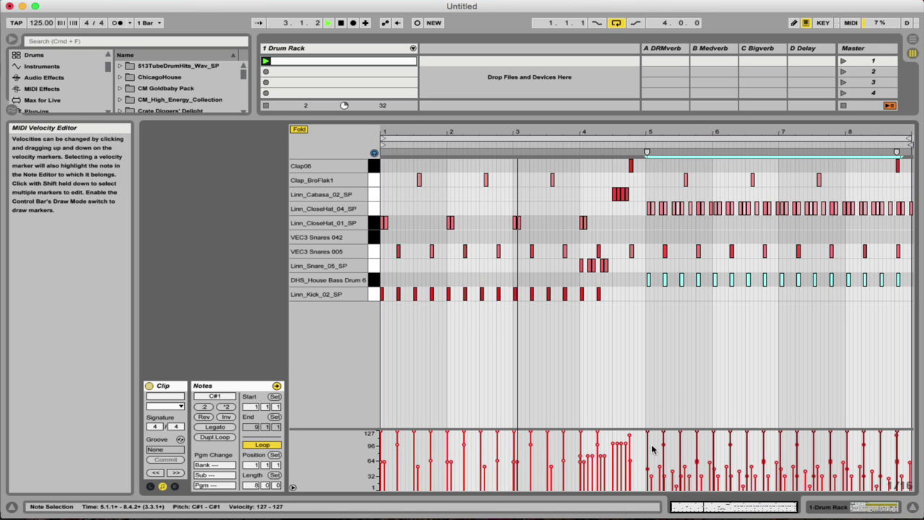
mouse_move(652, 449)
mouse_down()
mouse_move(652, 473)
mouse_move(652, 460)
mouse_up()
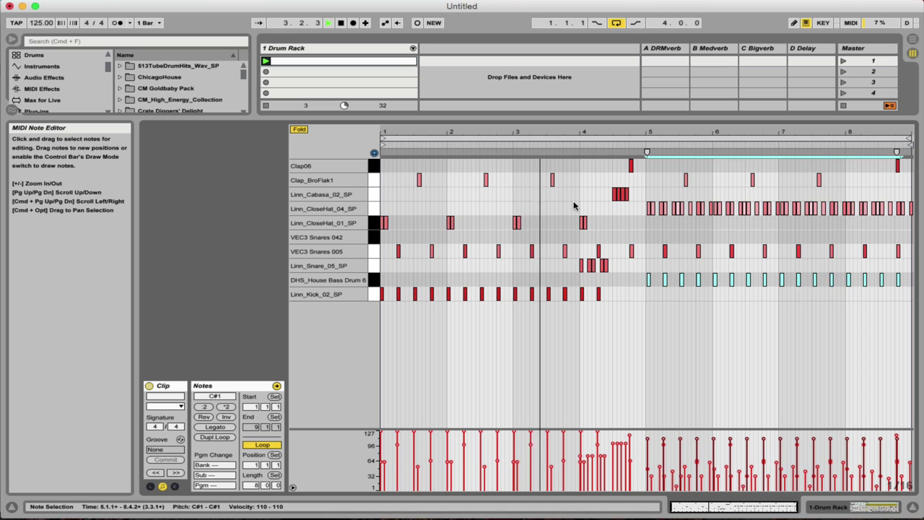
key(space)
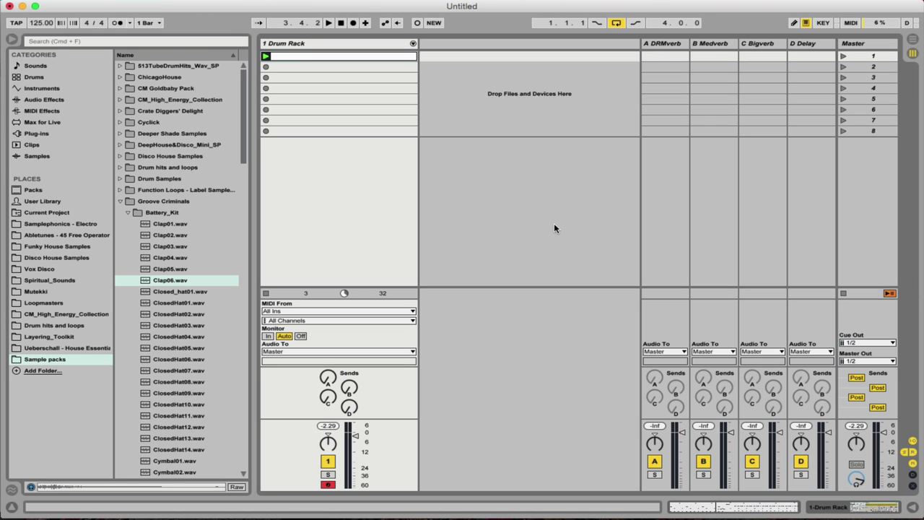
Step: Show the Drum Rack's return chains and list the Max for Live audio effects
double_click(333, 45)
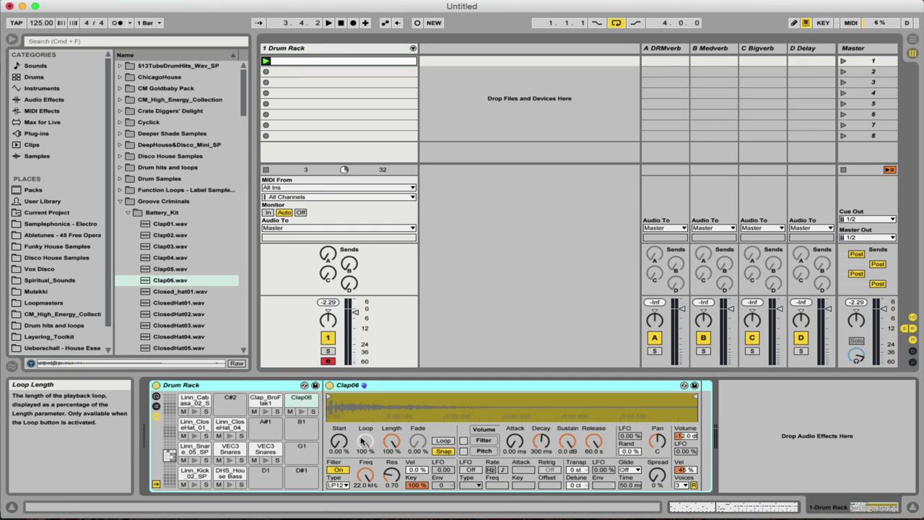
click(156, 407)
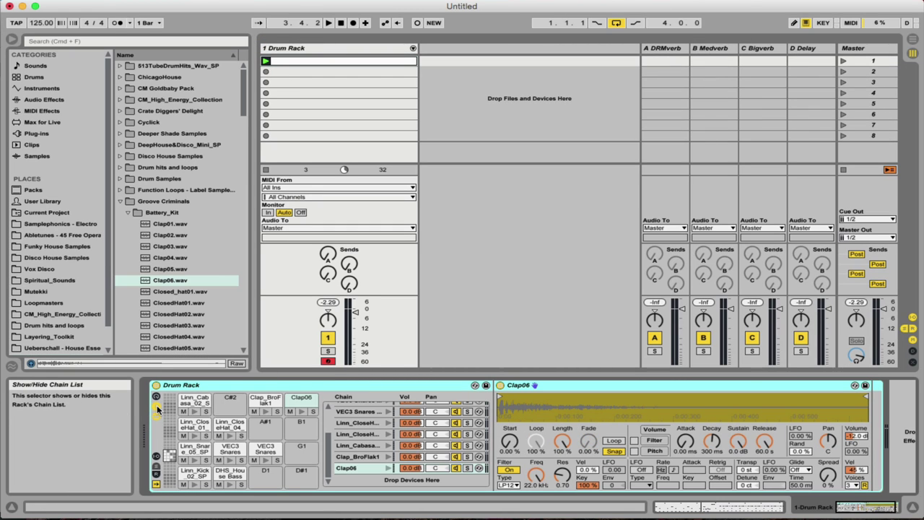
click(156, 476)
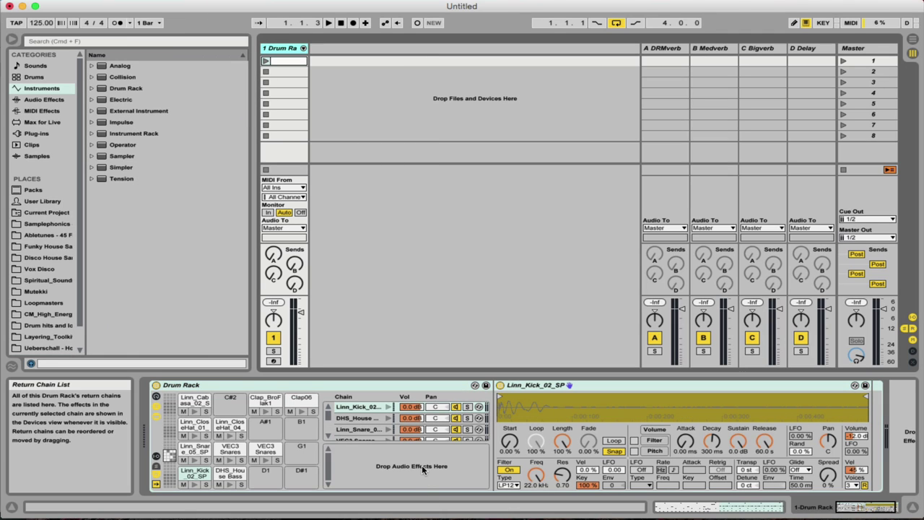
click(42, 123)
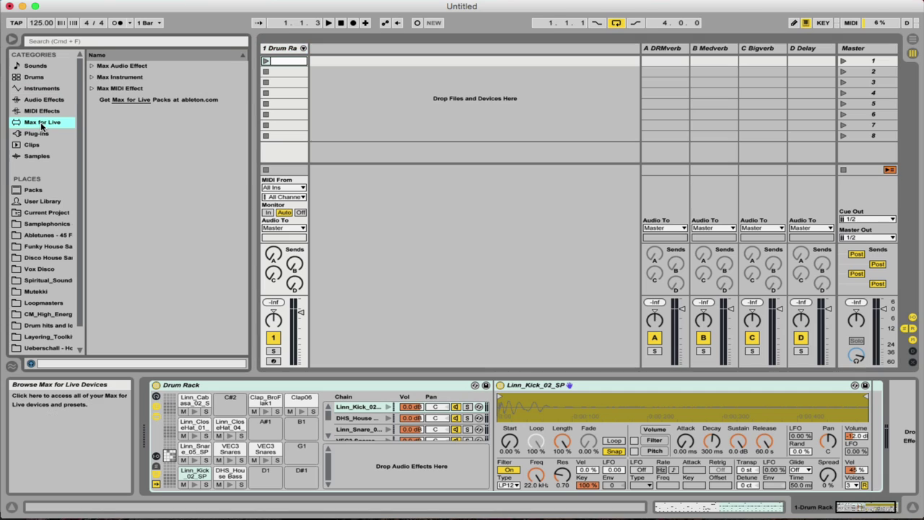
click(93, 66)
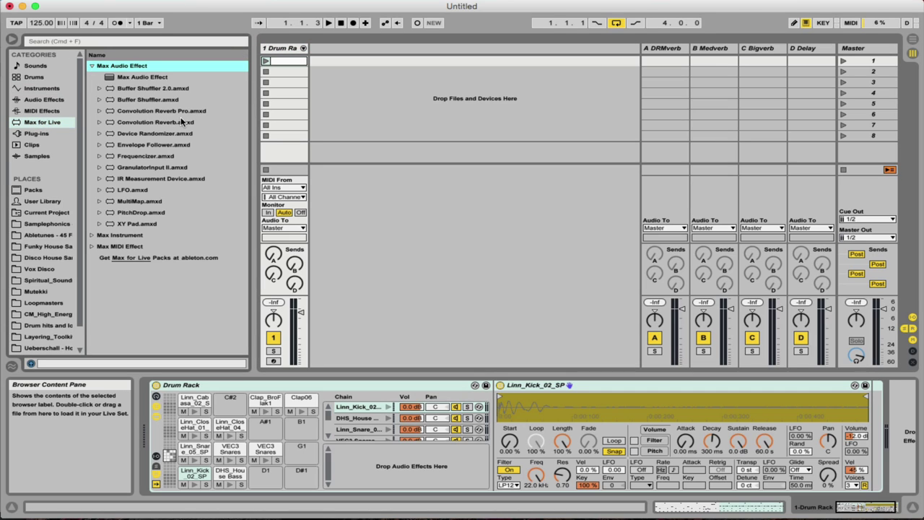
Step: Add a Convolution Reverb Pro return chain using 04 Made for Drums and BM7 Percussion Air
drag(168, 111, 432, 473)
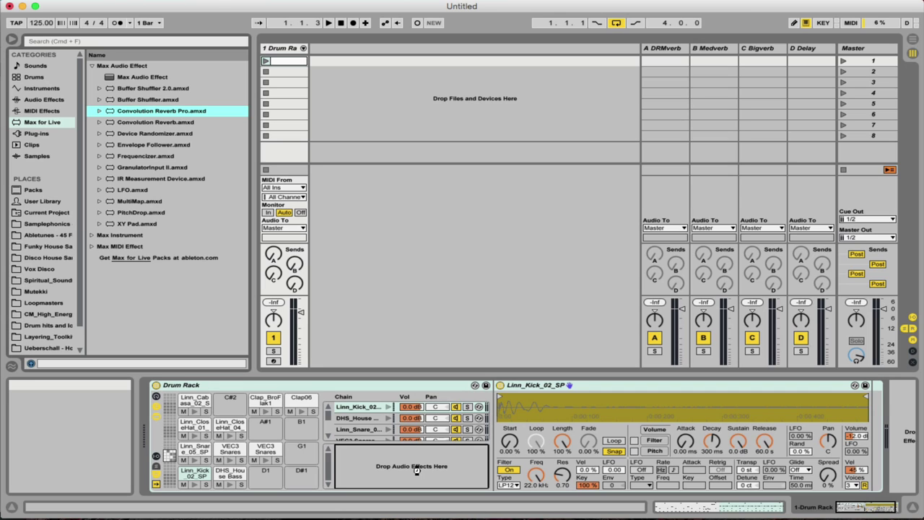
drag(416, 470, 418, 473)
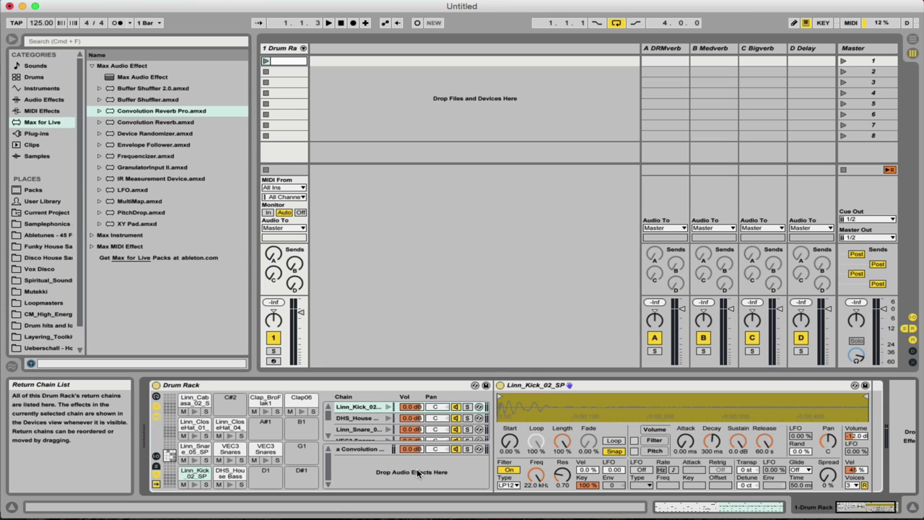
click(357, 449)
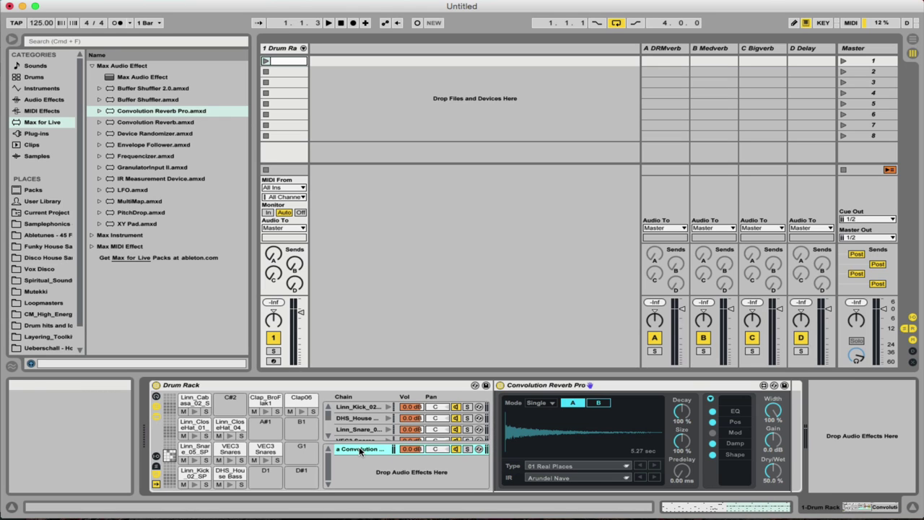
click(597, 462)
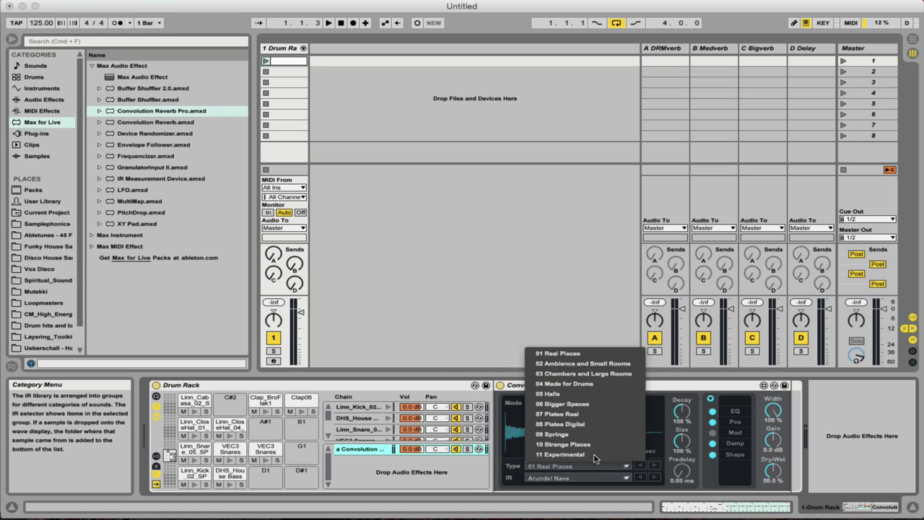
click(571, 386)
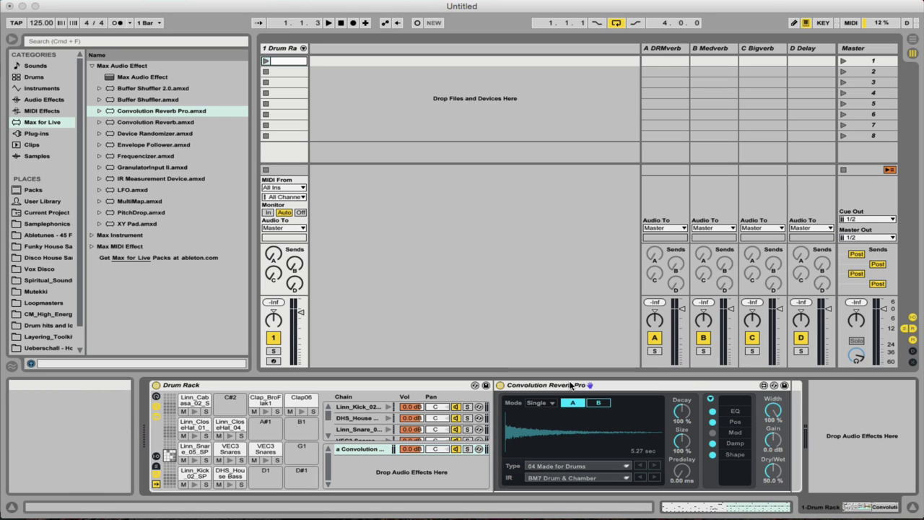
click(601, 478)
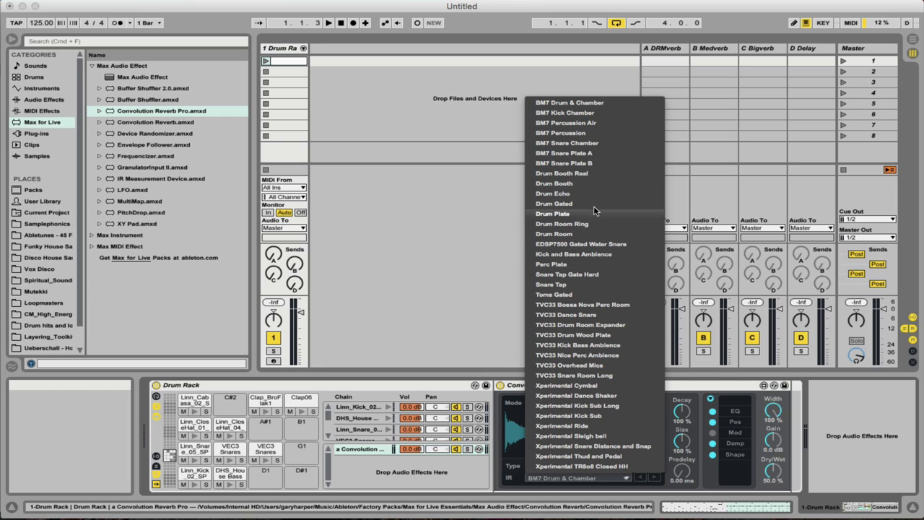
click(611, 124)
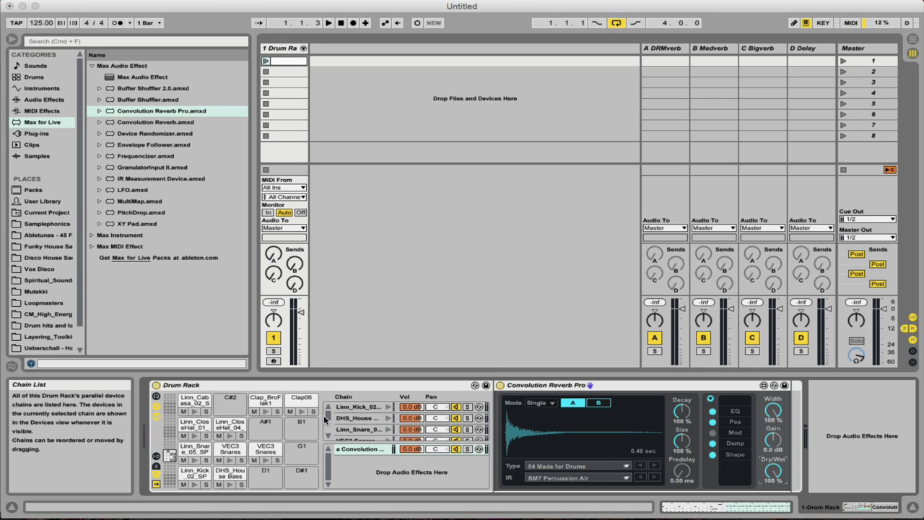
Step: Open the drum clip and move its loop end from bar 9 back to bar 5
double_click(282, 62)
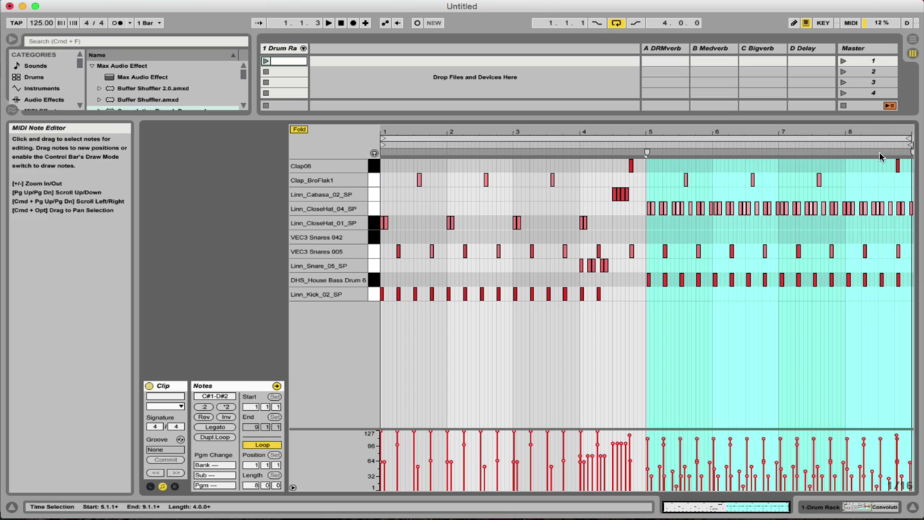
drag(909, 138, 644, 158)
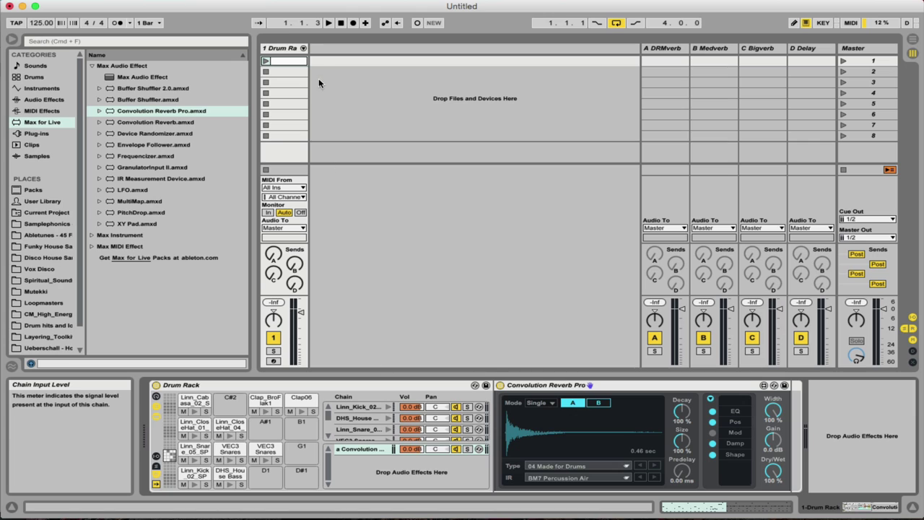
Step: Unfold the Drum Rack chains in the mixer and launch the drum clip
click(304, 49)
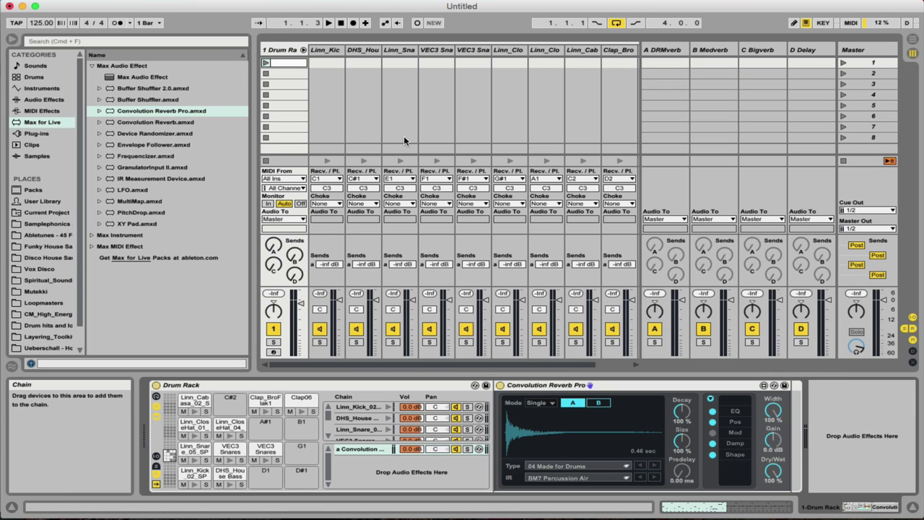
key(space)
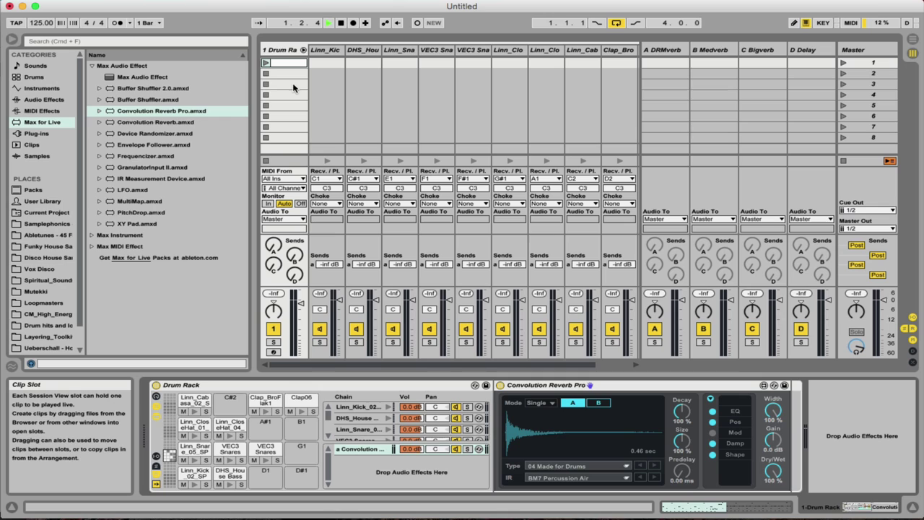
click(266, 63)
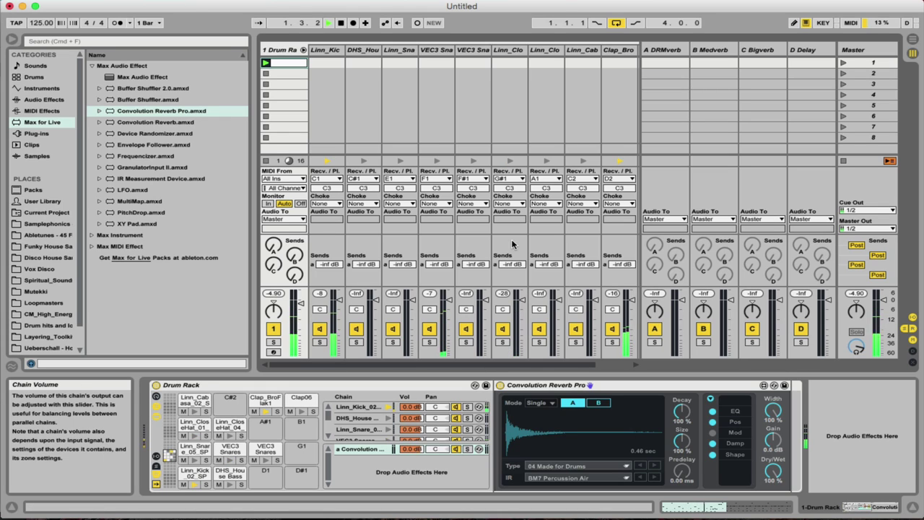
Step: Solo the Linn closed hat chain and raise its Send A to -6.0 dB
click(510, 264)
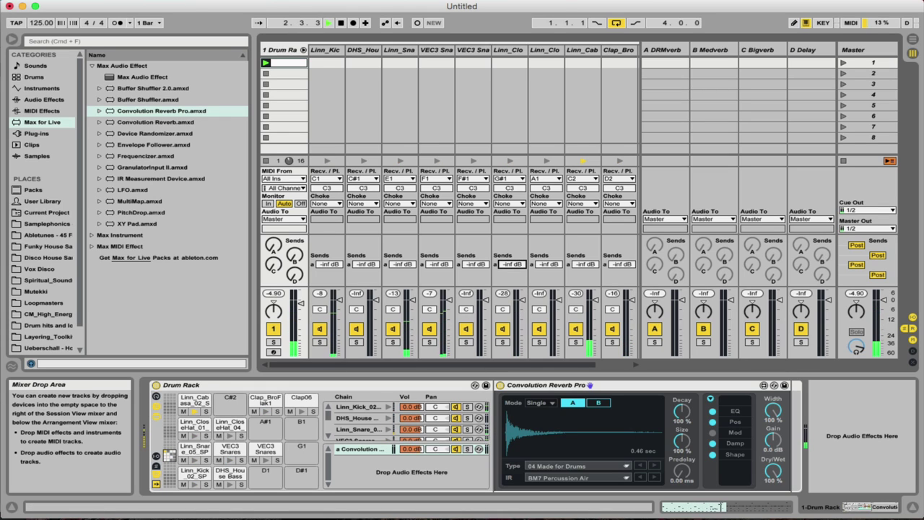
click(502, 342)
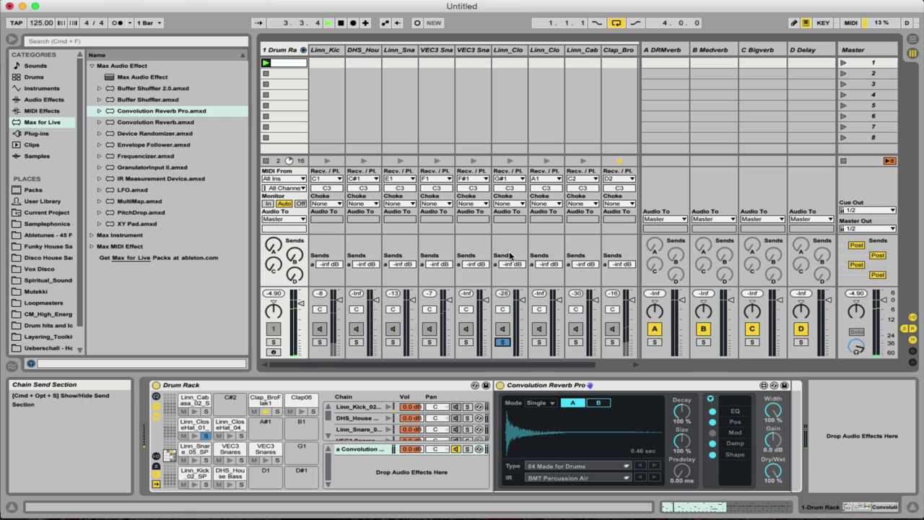
drag(509, 266, 510, 253)
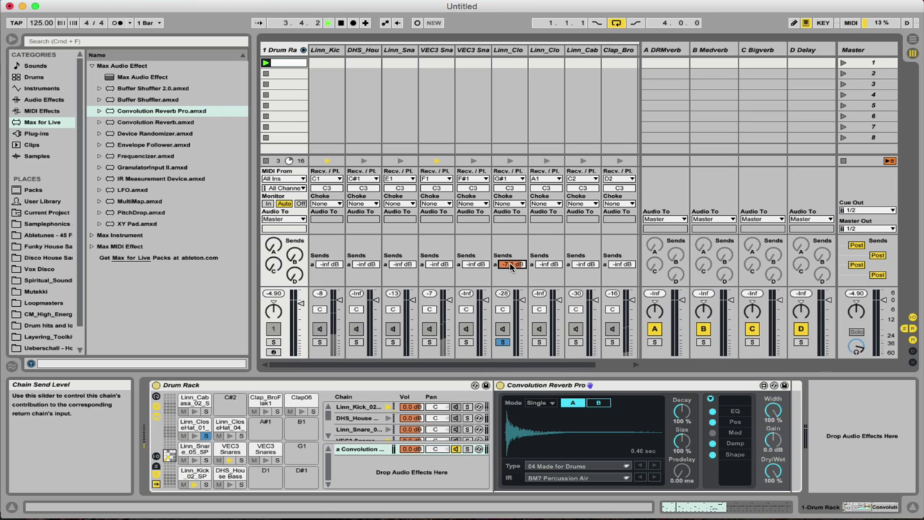
drag(511, 267, 512, 267)
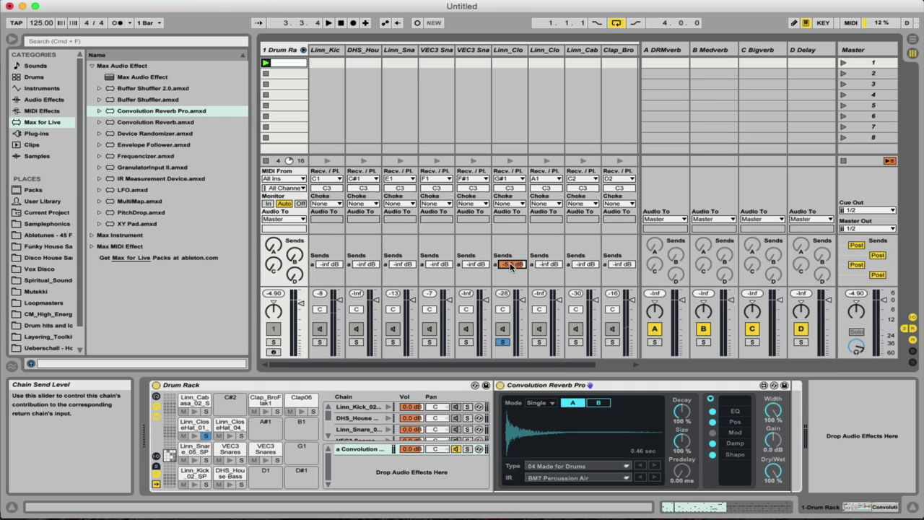
key(XF86AudioRaiseVolume)
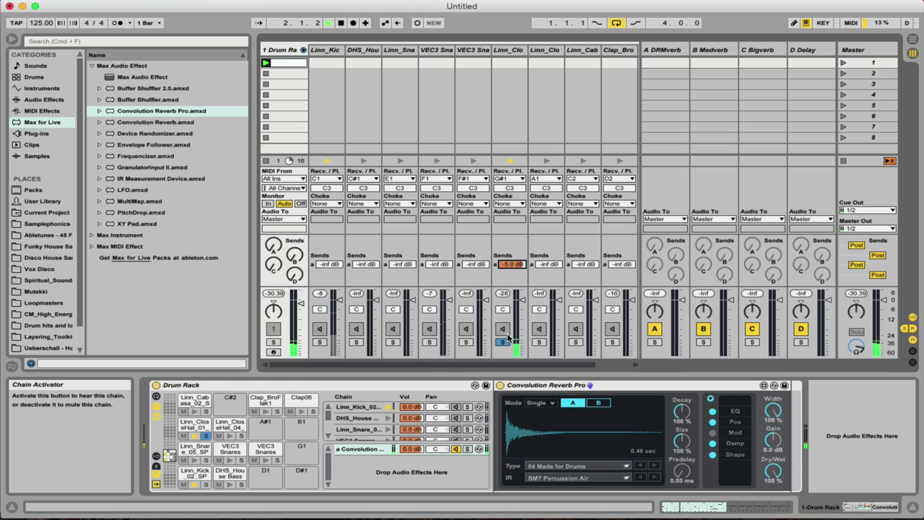
Step: Solo the VEC3 snare chain, lower its volume and add reverb send
click(430, 343)
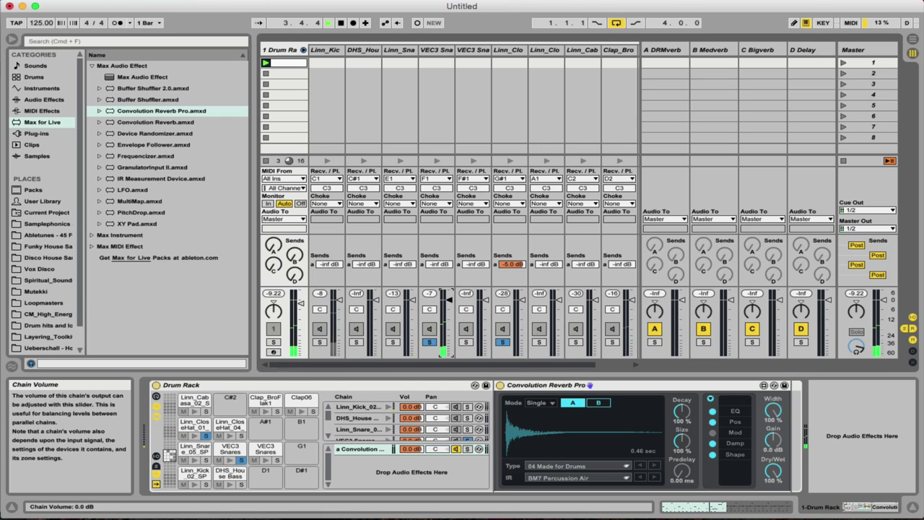
drag(452, 307, 449, 309)
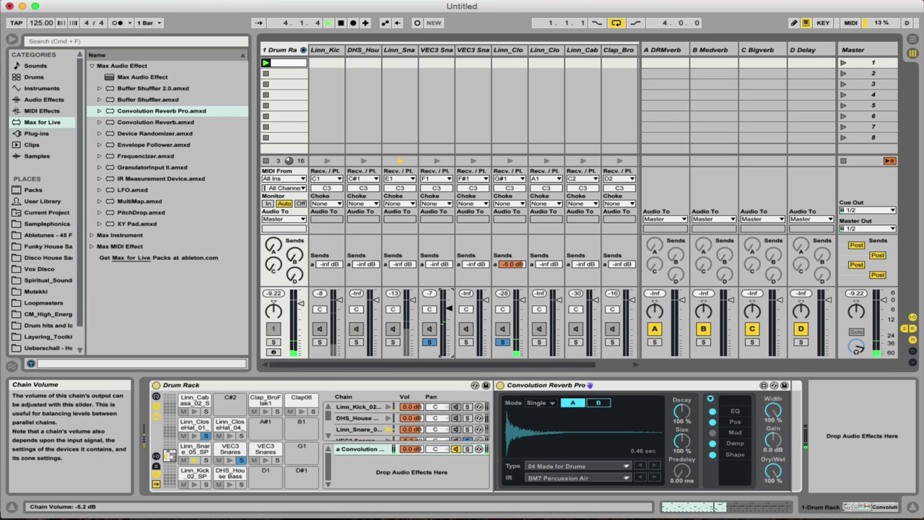
click(438, 265)
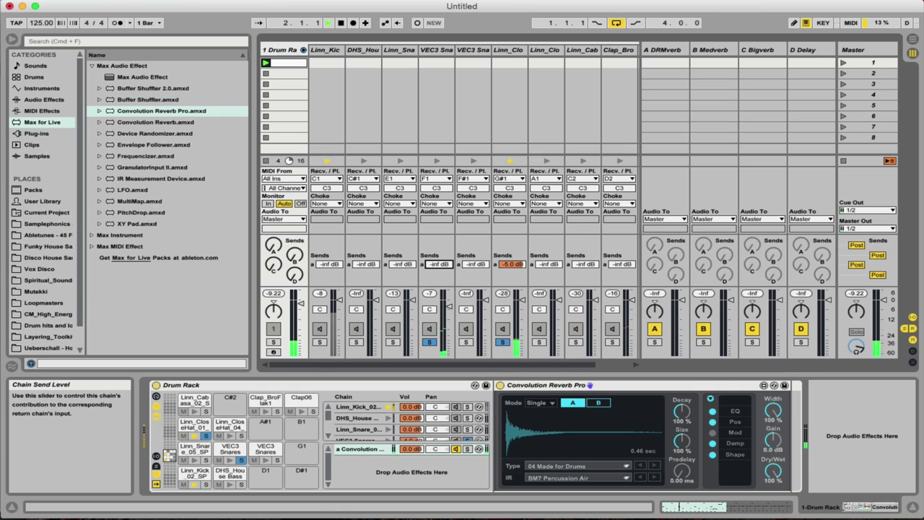
drag(438, 265, 438, 238)
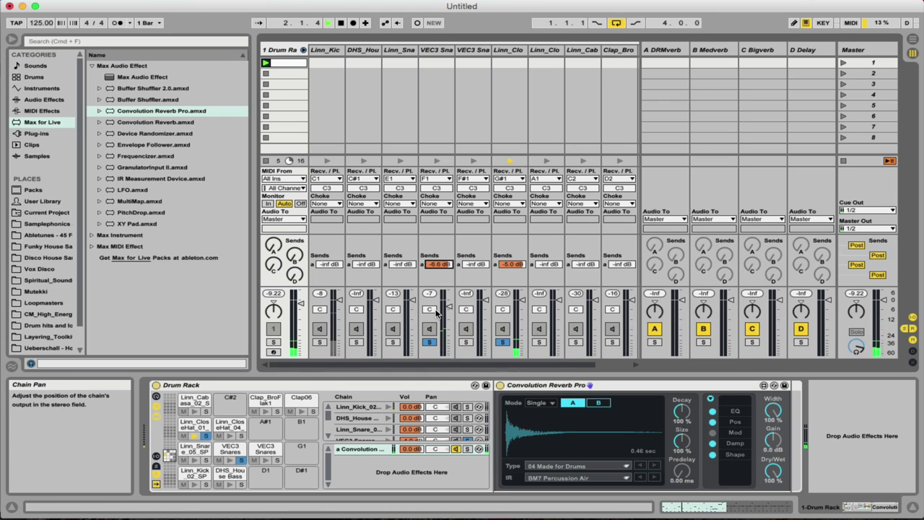
Step: Solo the kick and cabasa chains, raise the cabasa's reverb send, then clear solos
click(319, 342)
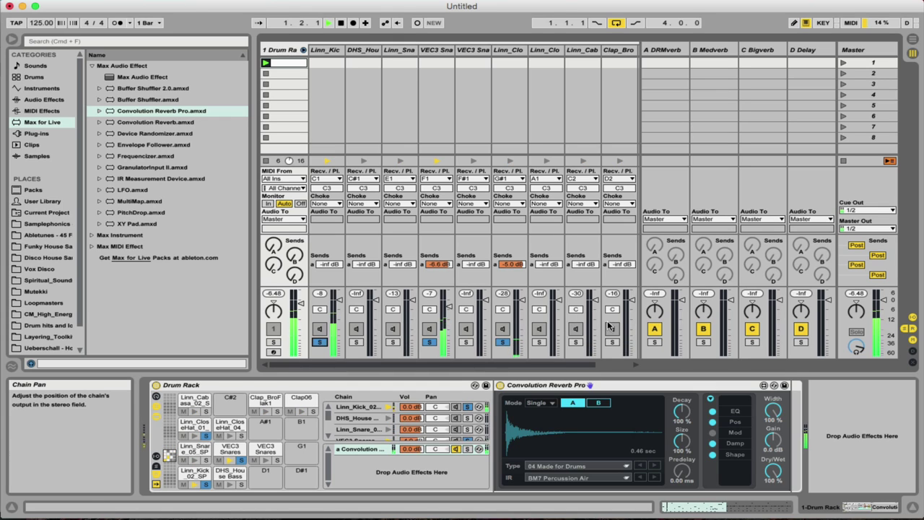
click(577, 342)
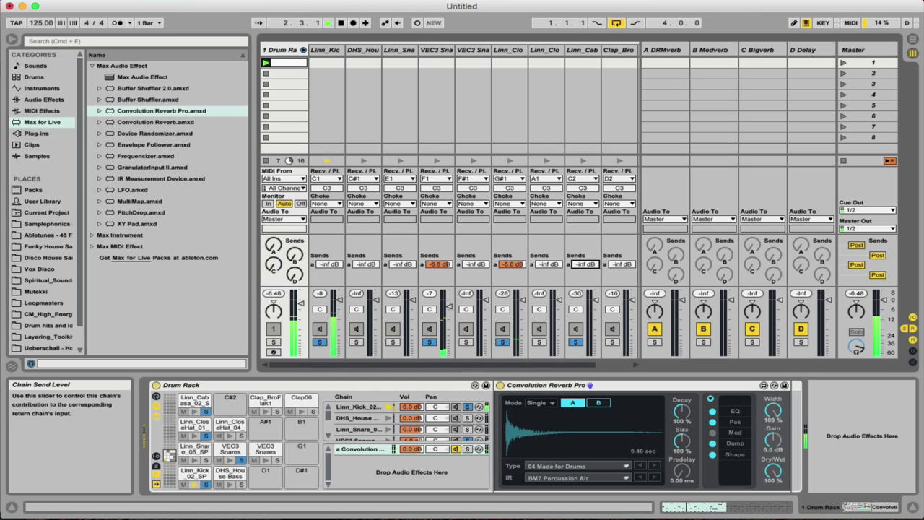
drag(586, 264, 585, 256)
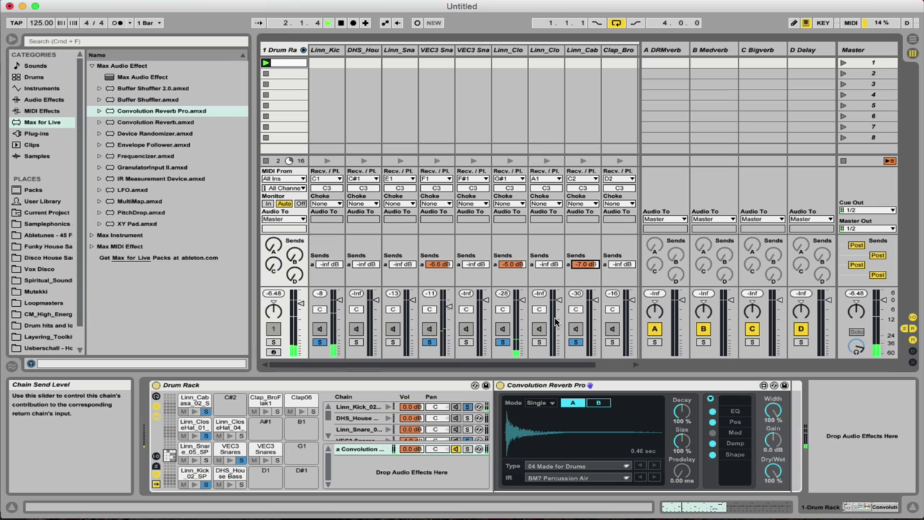
click(576, 342)
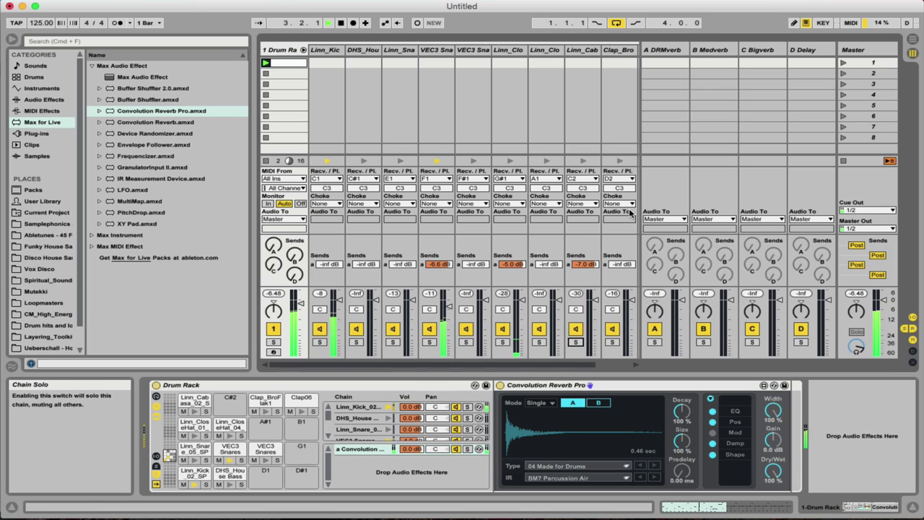
Step: Set the clap's reverb send to about -5 dB and add reverb to the quieter Linn snare
drag(627, 264, 627, 231)
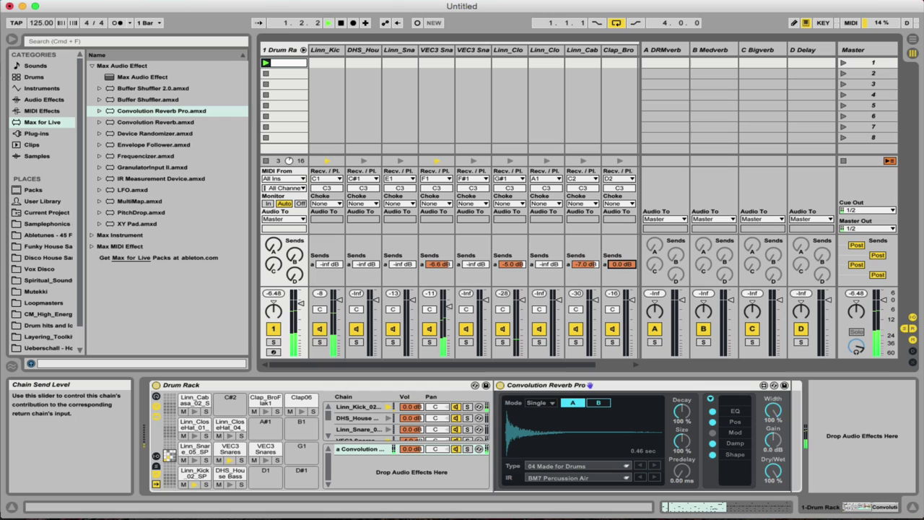
mouse_move(621, 264)
mouse_down()
mouse_move(621, 278)
mouse_move(621, 261)
mouse_up()
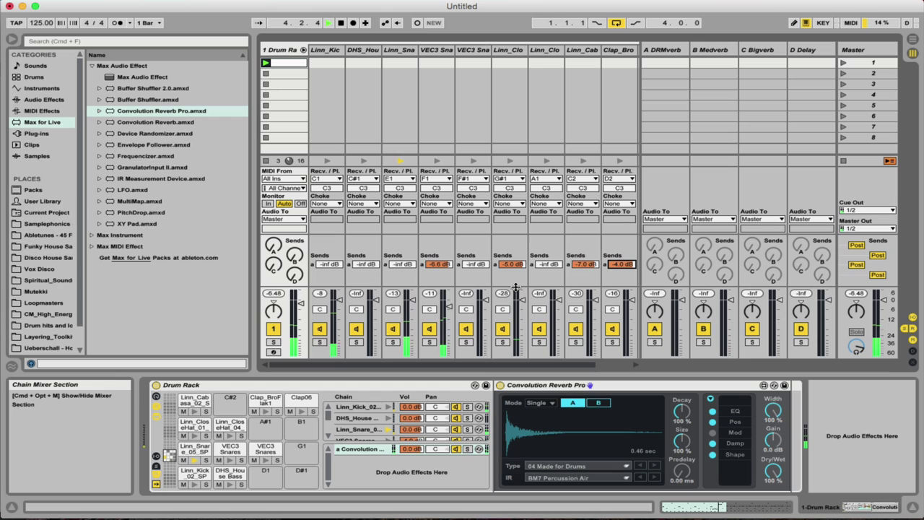
drag(401, 264, 402, 249)
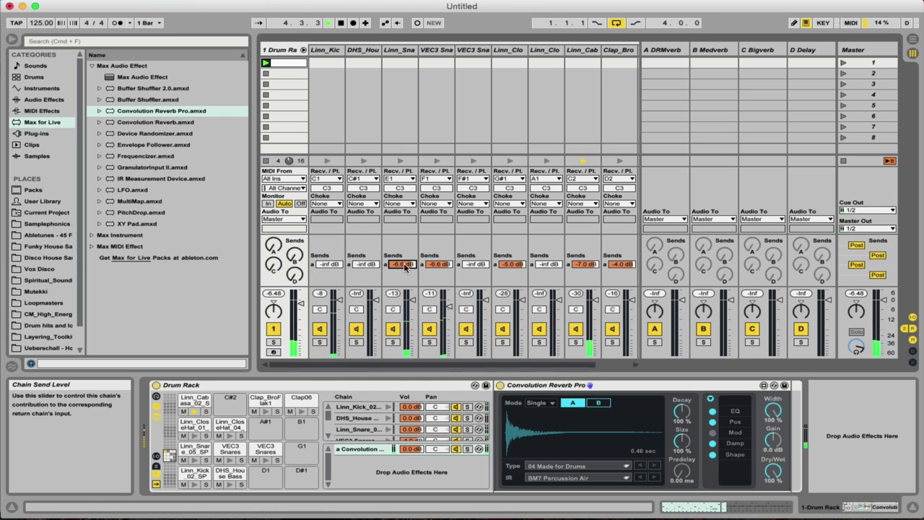
drag(412, 302, 413, 315)
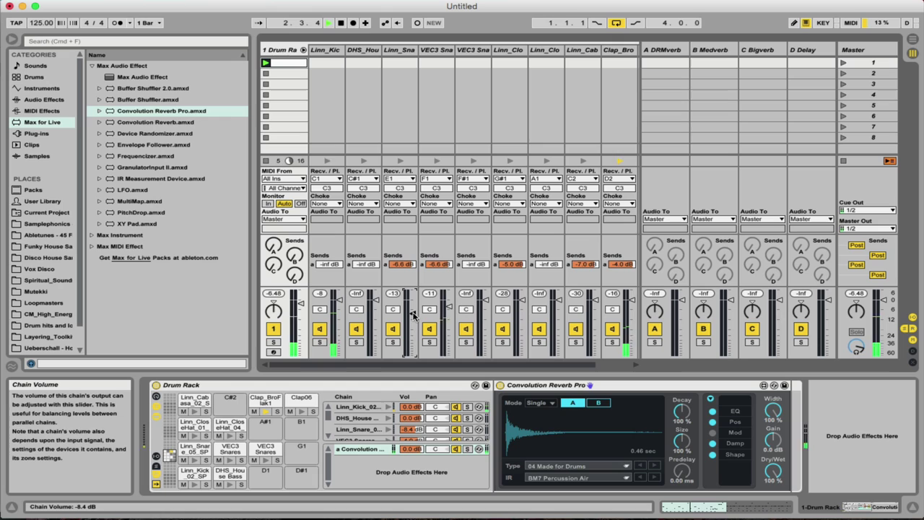
scroll(505, 303, right, 3)
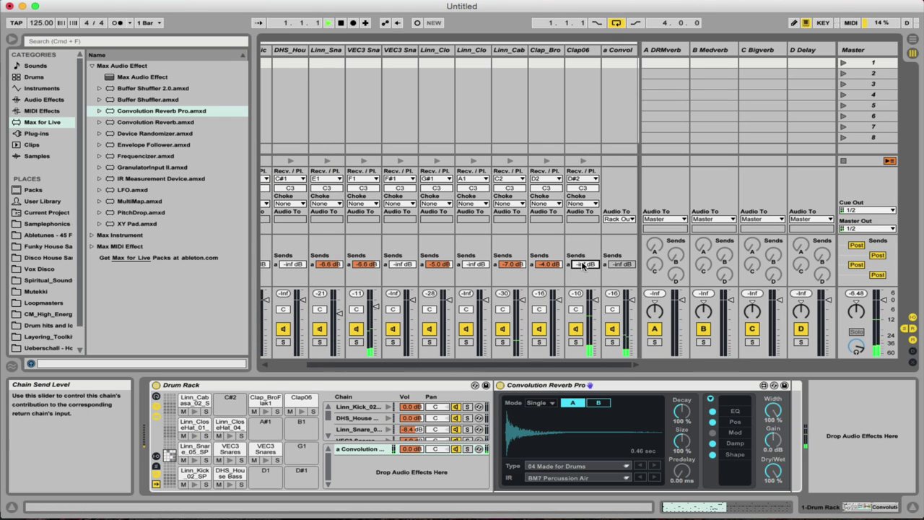
Step: Go back to the Drum Rack's devices and select the first Convolution Reverb return chain, a
click(580, 51)
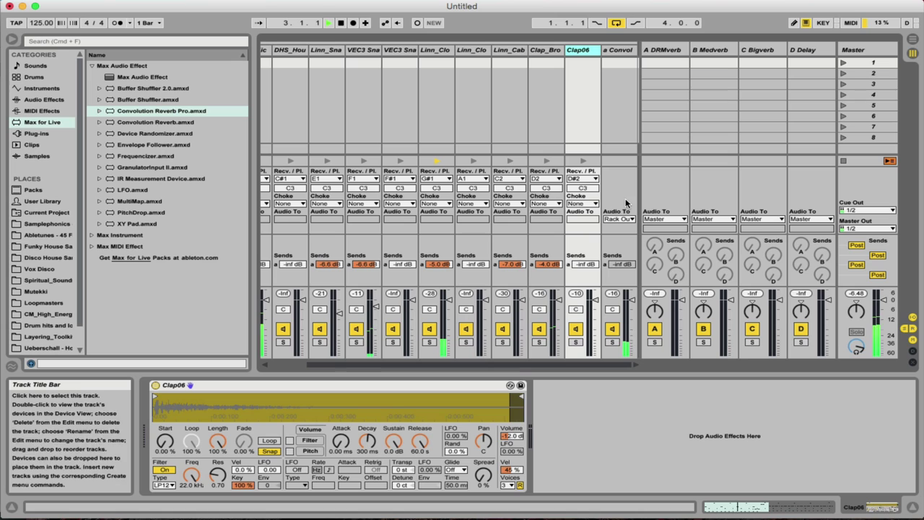
scroll(531, 195, left, 2)
scroll(531, 195, left, 2)
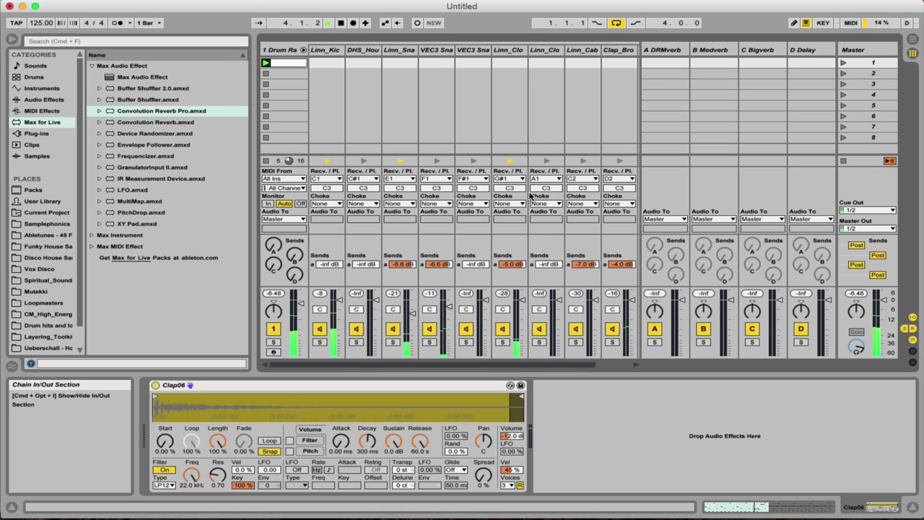
click(278, 49)
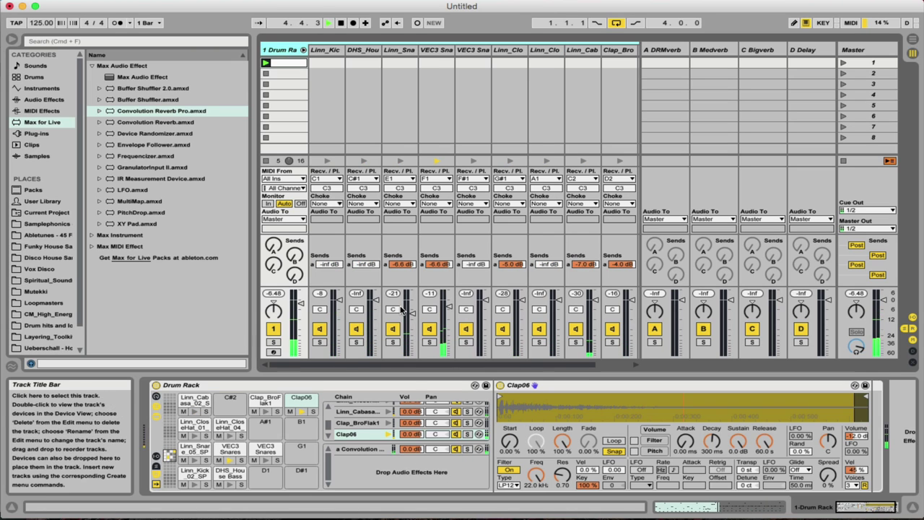
click(357, 449)
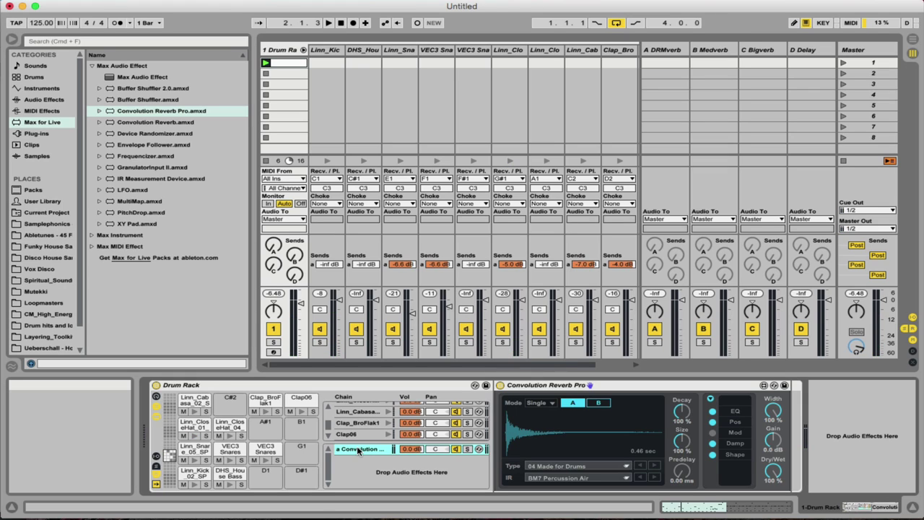
Step: Duplicate it as return chain b and load the BM7 Snare Plate A impulse (1.22 sec)
key(super+d)
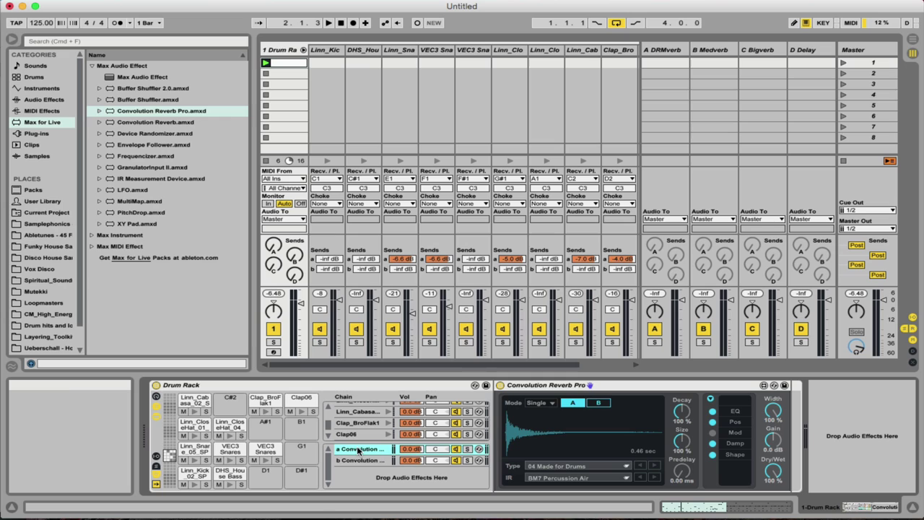
click(361, 461)
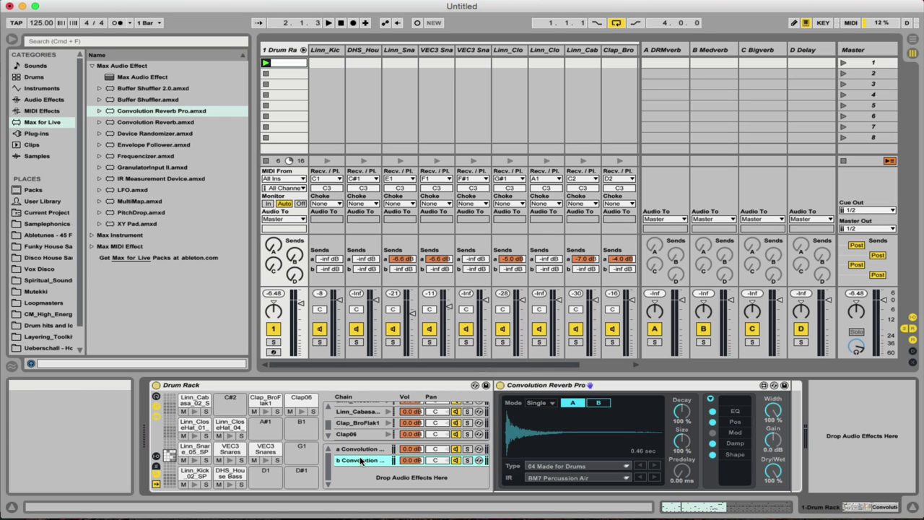
click(575, 478)
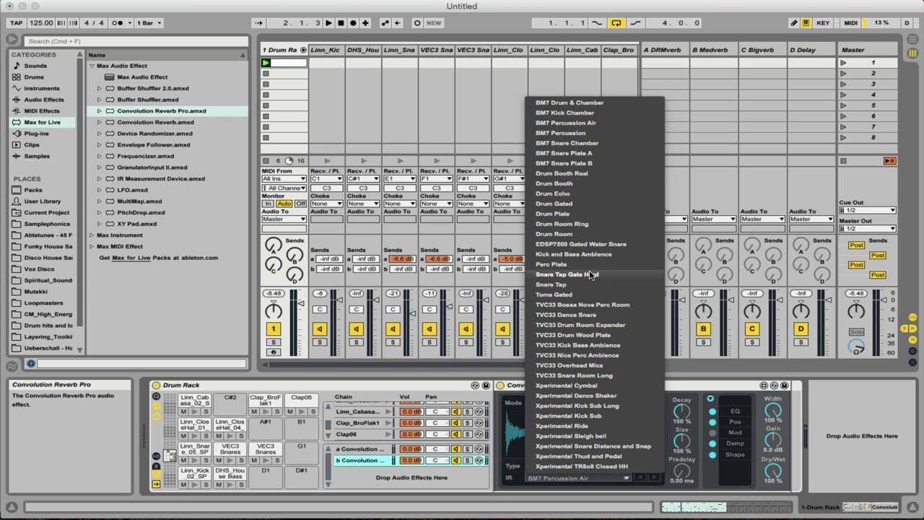
click(588, 154)
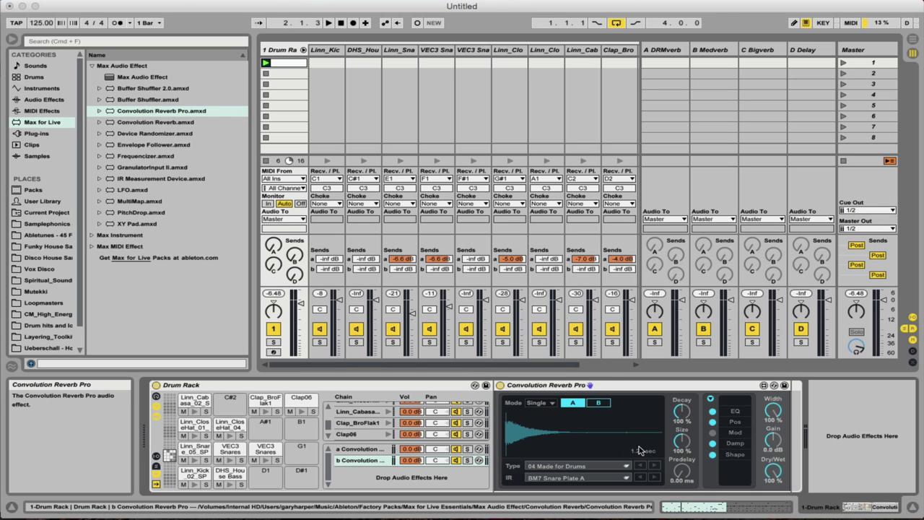
click(374, 452)
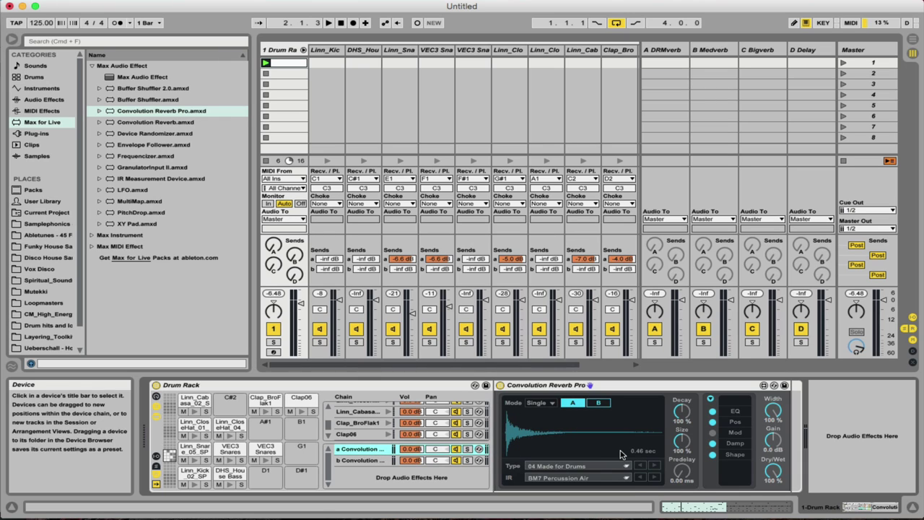
Step: Start the beat and raise Clap06's Send B to the snare-plate reverb to about -4.0 dB
click(357, 461)
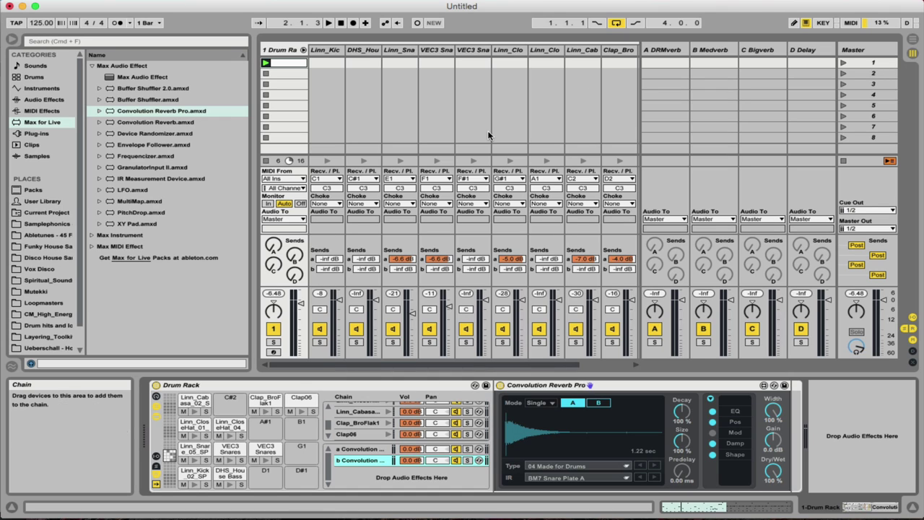
scroll(486, 144, right, 3)
key(space)
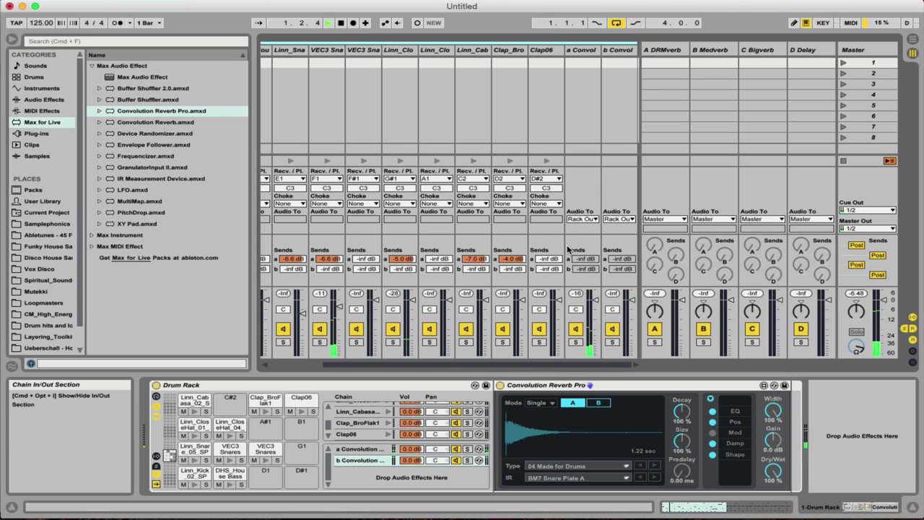
drag(549, 269, 549, 231)
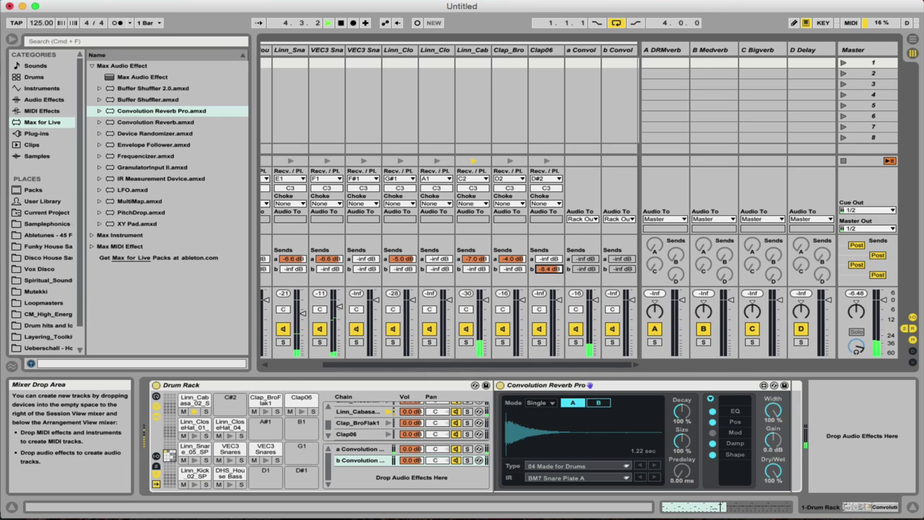
drag(548, 231, 548, 212)
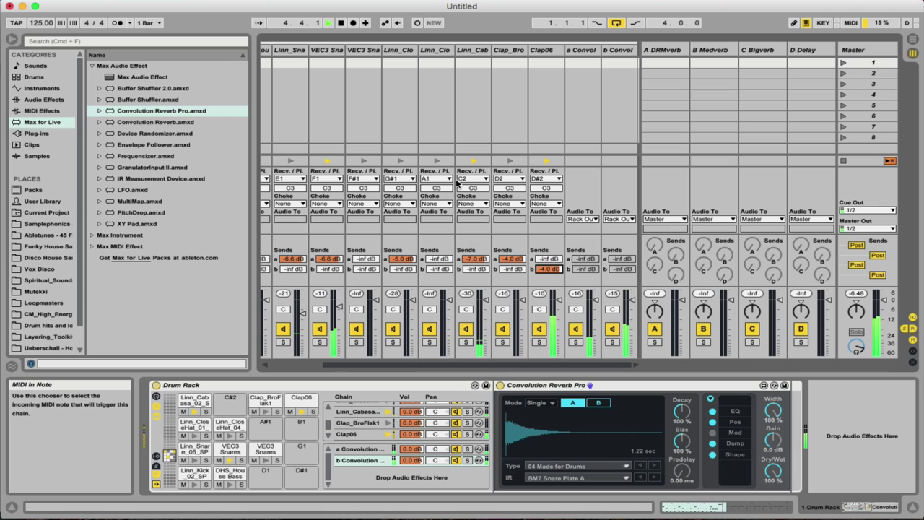
scroll(457, 183, left, 5)
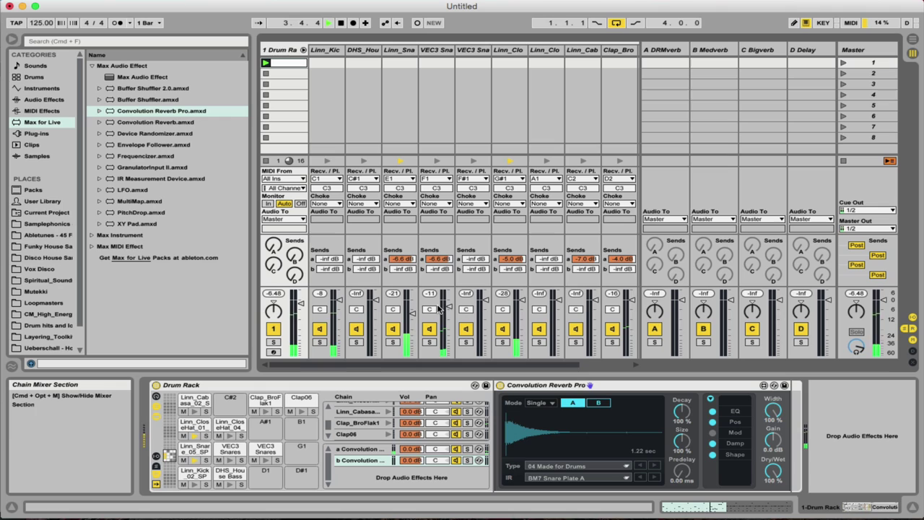
Step: Pan VEC3 snare 5R, closed hat 23L, cabasa 21R, Clap_BroFlak1 16L, then stop playback
mouse_move(429, 309)
mouse_down()
mouse_move(429, 294)
mouse_move(429, 310)
mouse_up()
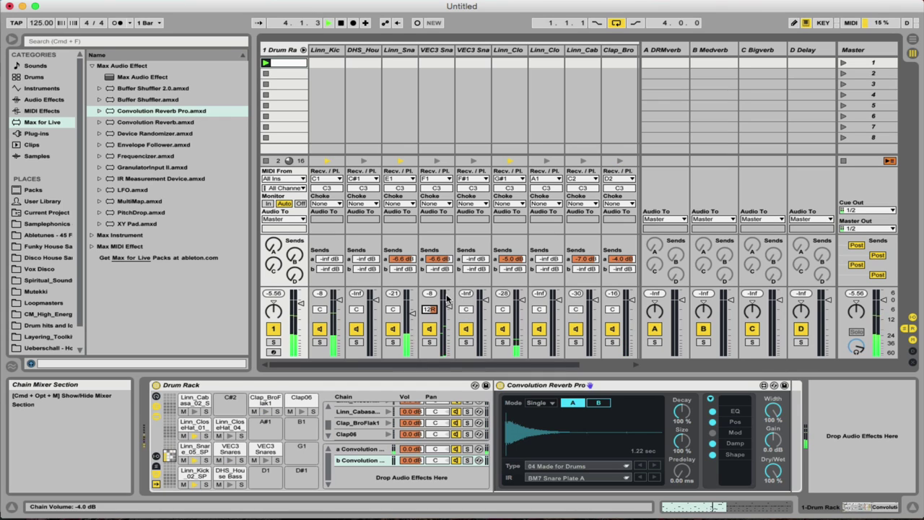
drag(429, 312, 429, 318)
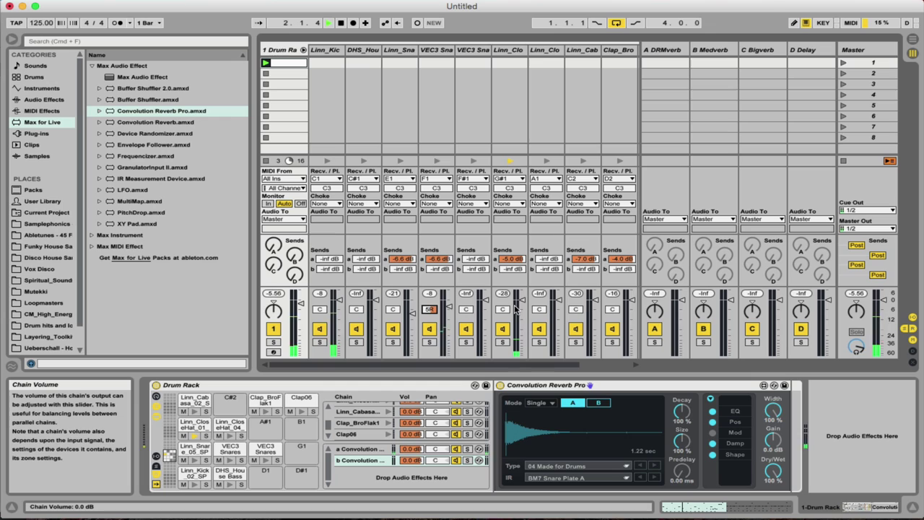
mouse_move(503, 310)
mouse_down()
mouse_move(503, 333)
mouse_move(504, 323)
mouse_up()
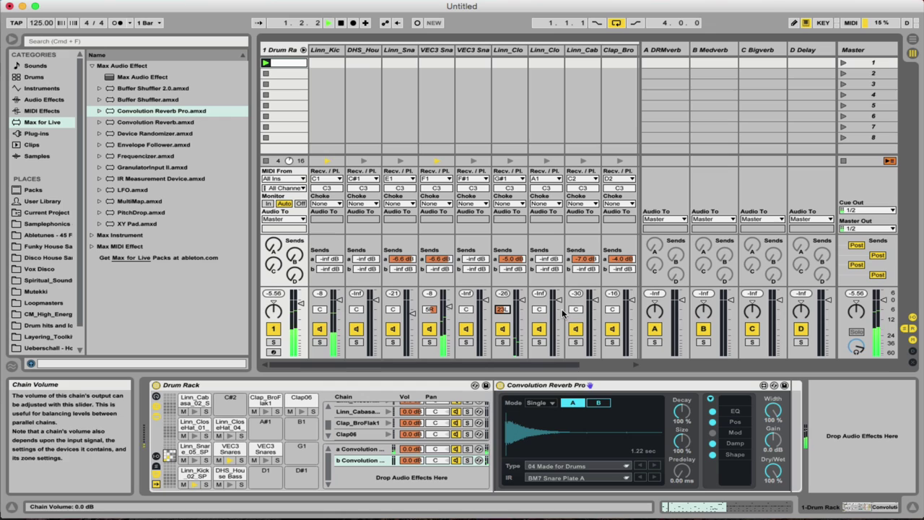
drag(576, 310, 575, 295)
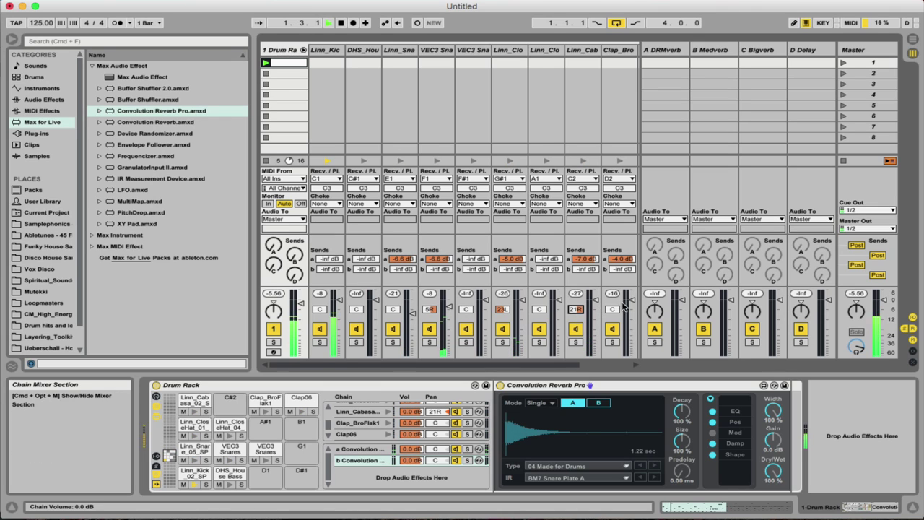
scroll(626, 309, right, 3)
drag(502, 309, 502, 316)
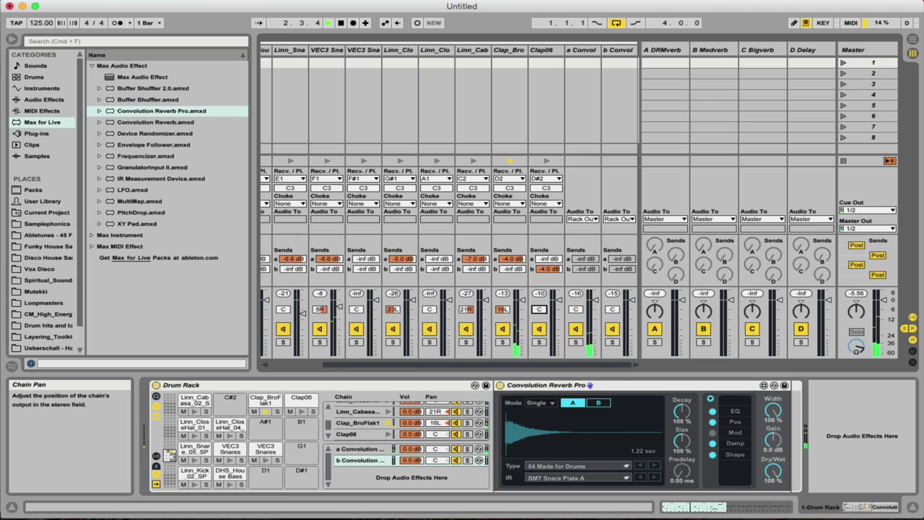
scroll(477, 295, left, 3)
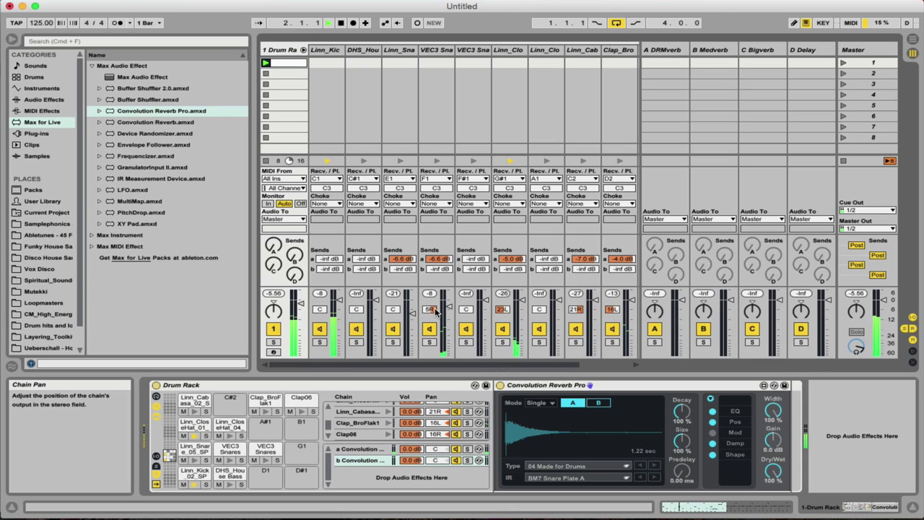
key(space)
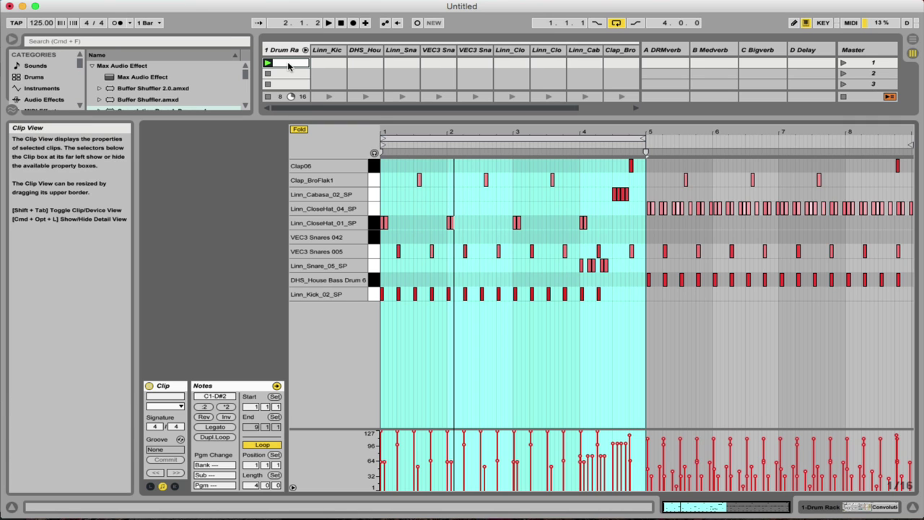
Step: Loop the drum clip over bars 5–8, hide the detail view and restart playback
double_click(287, 65)
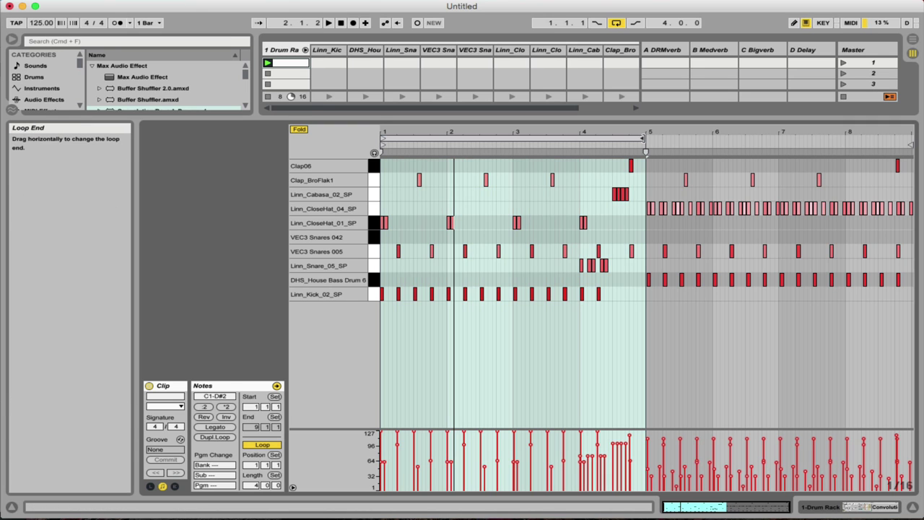
drag(649, 142, 909, 139)
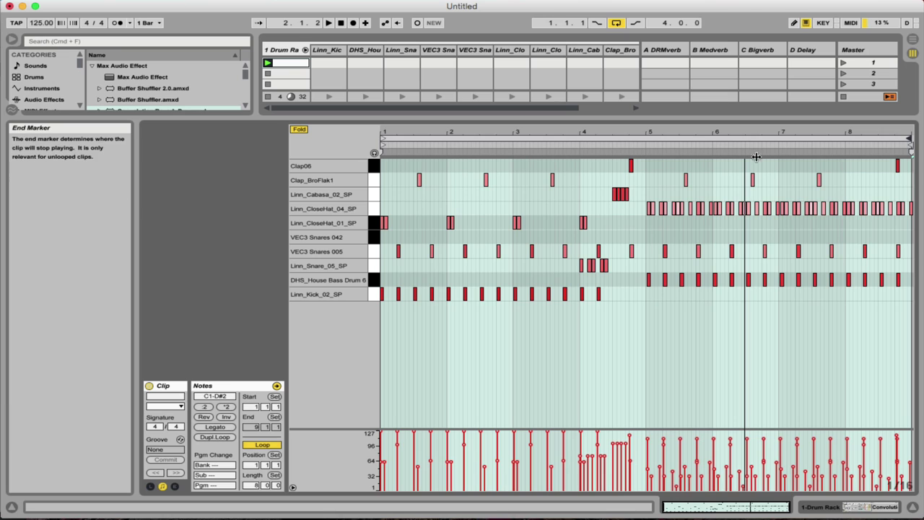
drag(382, 141, 647, 142)
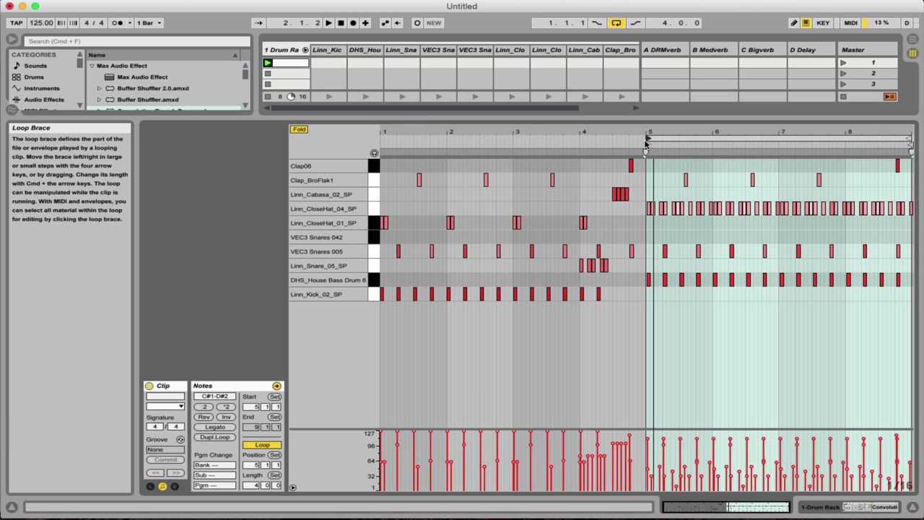
key(super+alt+l)
key(shift+?)
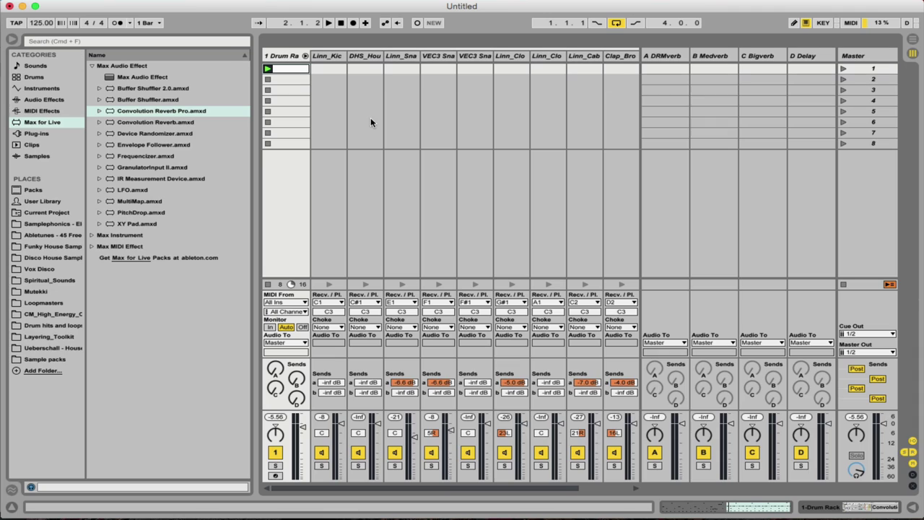
key(space)
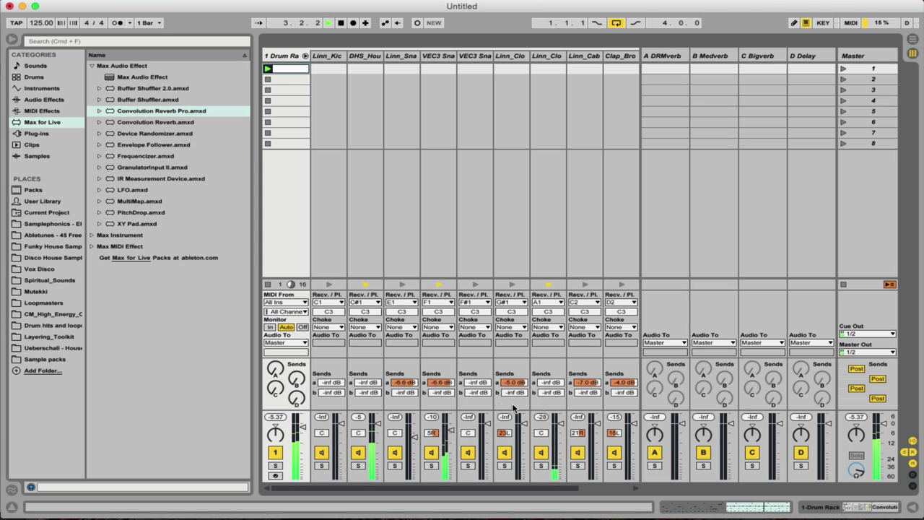
Step: Send the second closed hat -5.0 dB to reverb a, pan it 20R, and lower DHS_House Bass Drum 6
mouse_move(551, 382)
mouse_down()
mouse_move(551, 369)
mouse_move(551, 380)
mouse_up()
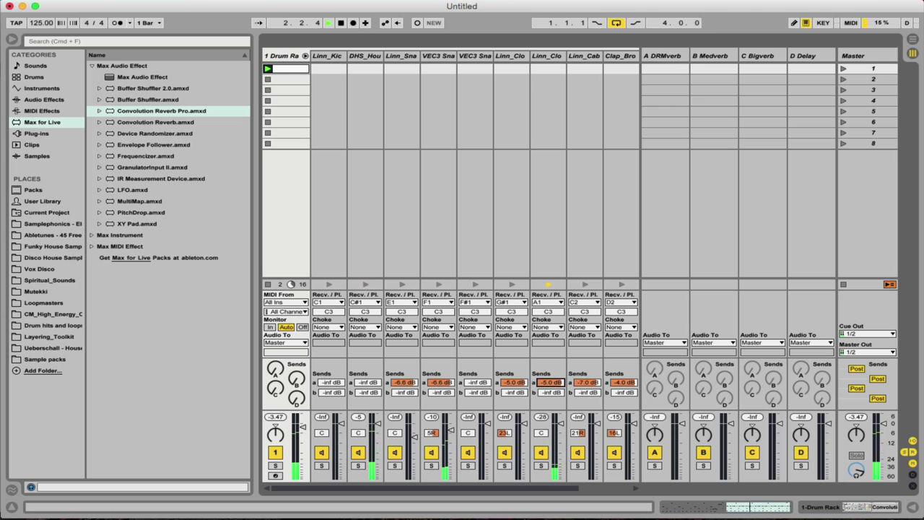
drag(560, 425, 561, 433)
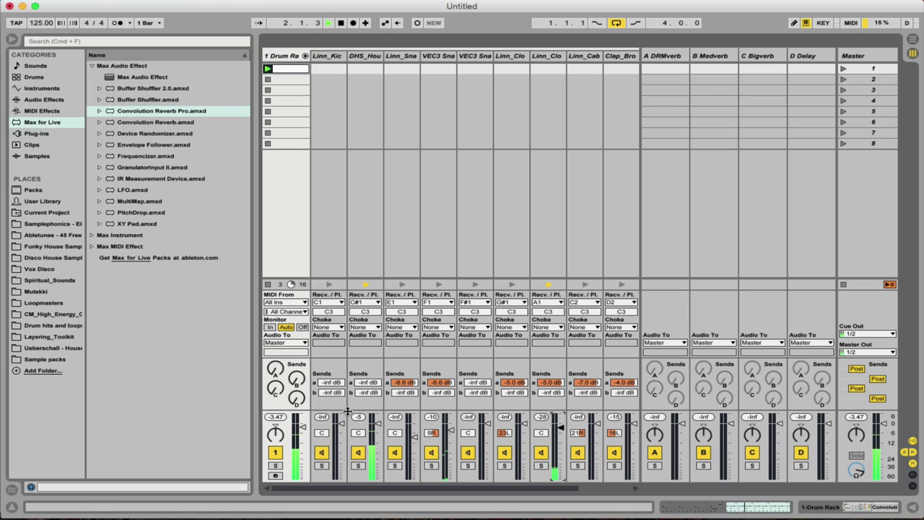
drag(376, 422, 376, 471)
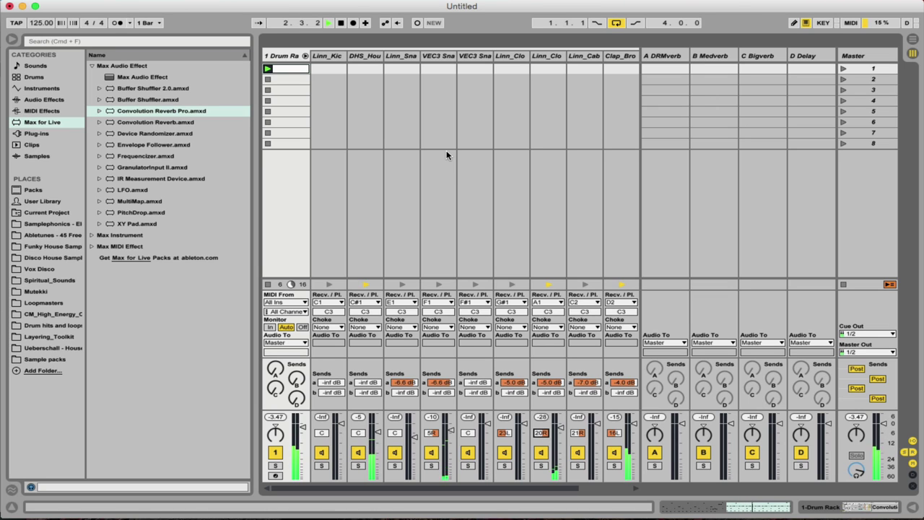
Step: Move the Drum Rack clip's loop start to bar 1, stop playback and hide the Detail View
double_click(293, 70)
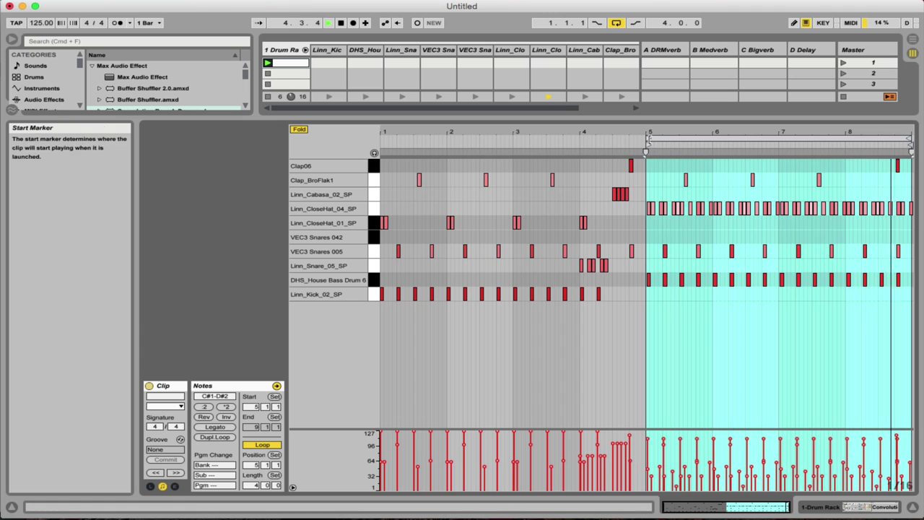
drag(648, 139, 383, 140)
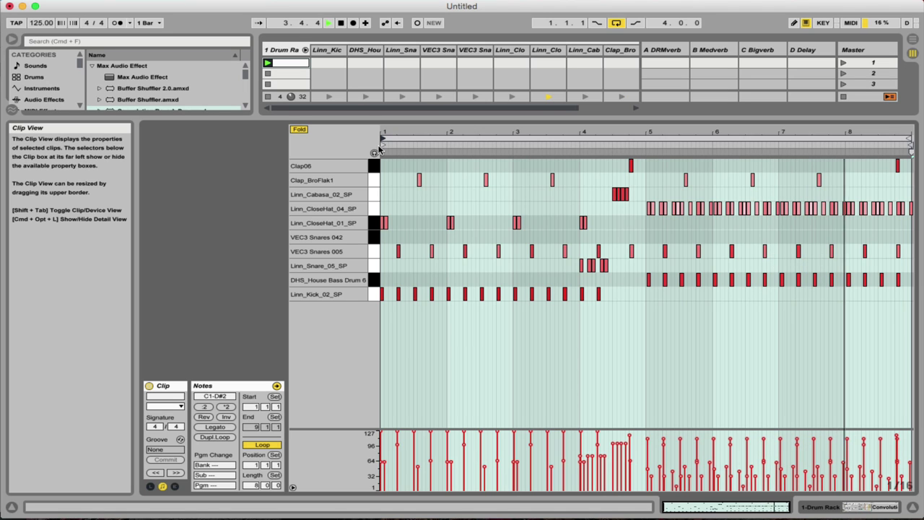
key(space)
key(super+alt+l)
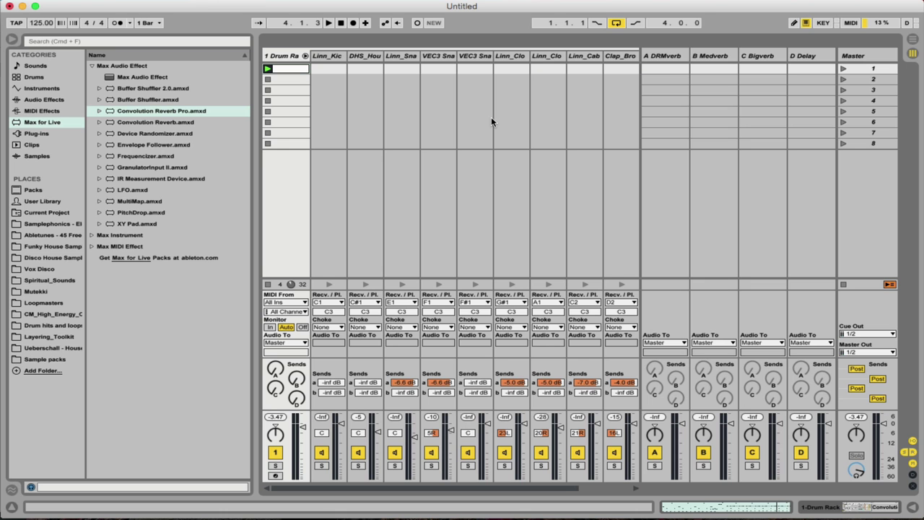
Step: Fold the Drum Rack chains and Max Audio Effect folder, then insert a 2 Audio track after Drum Rack
click(304, 55)
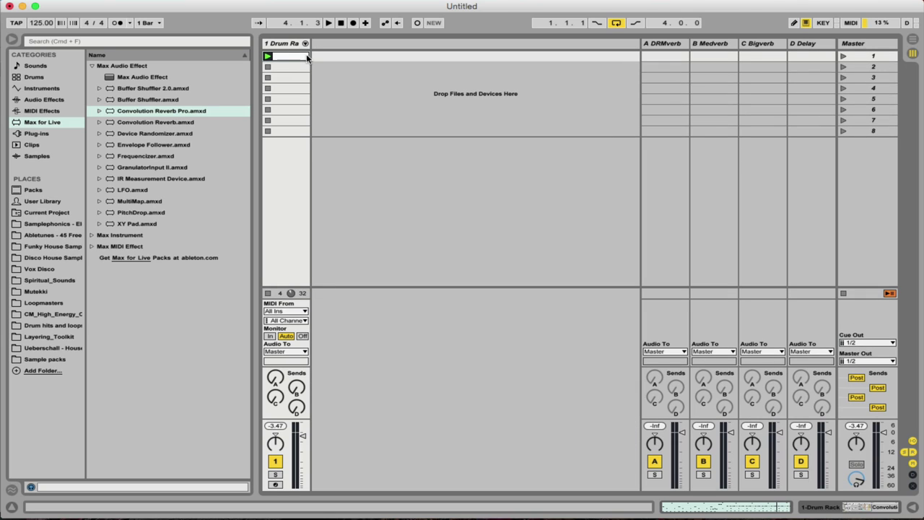
click(92, 67)
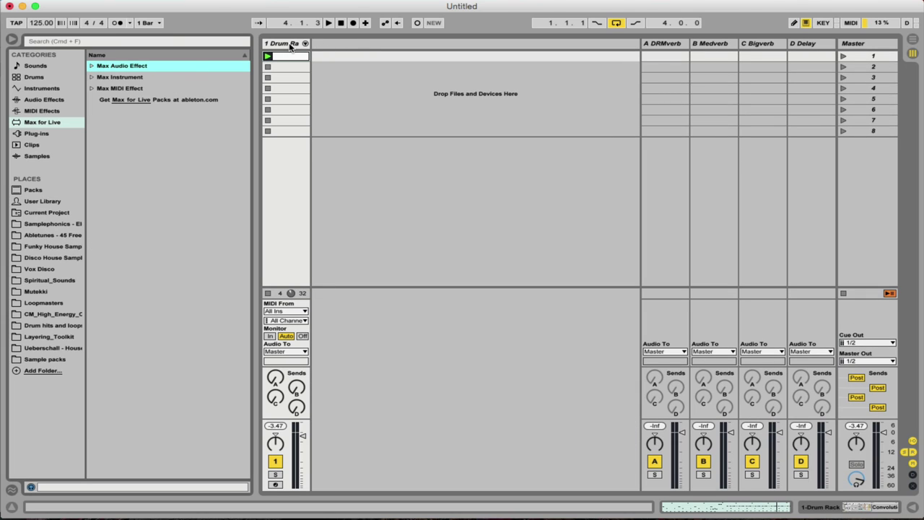
click(291, 45)
key(super+t)
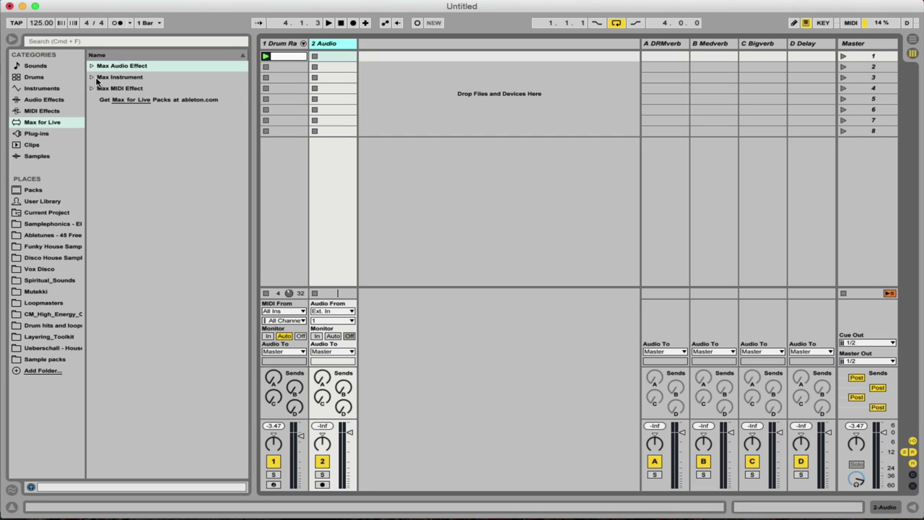
click(67, 42)
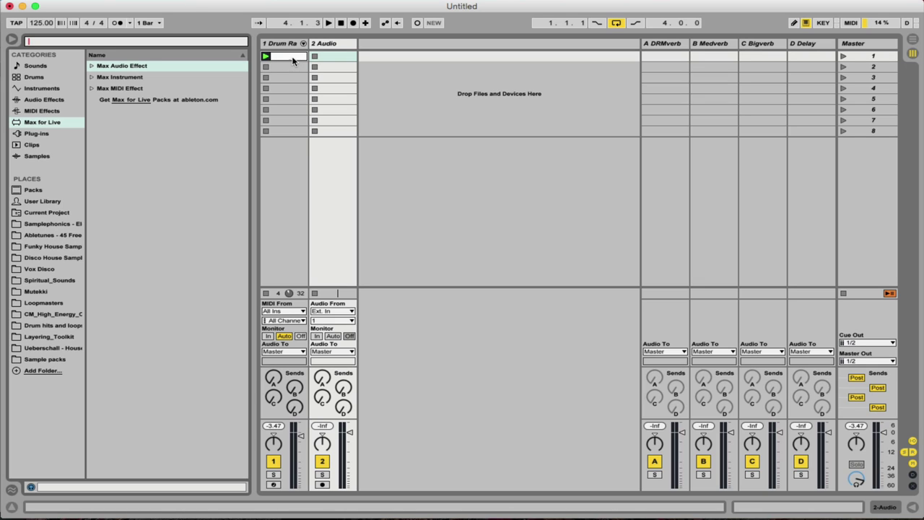
Step: With 2 Audio selected, browse Sample packs > Drum hits and loops > Jacked Out Future House > JY_WAV LOOPS
click(340, 45)
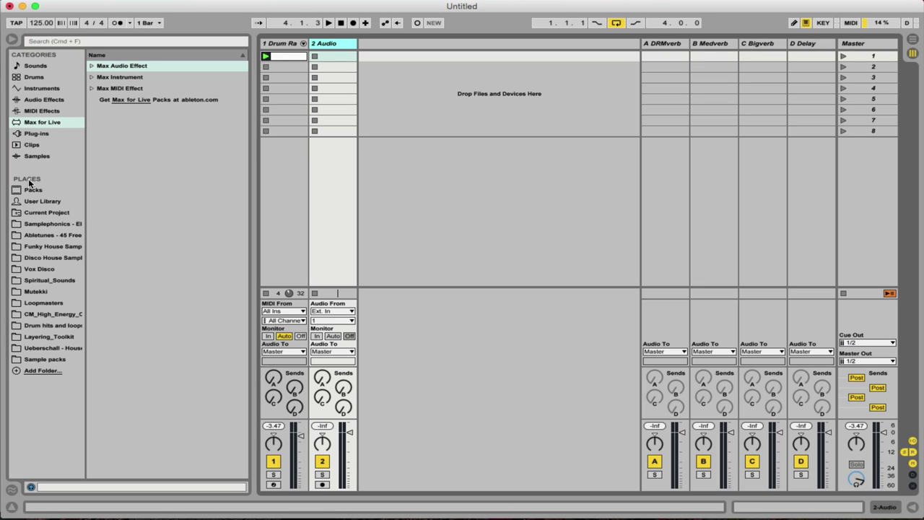
click(36, 359)
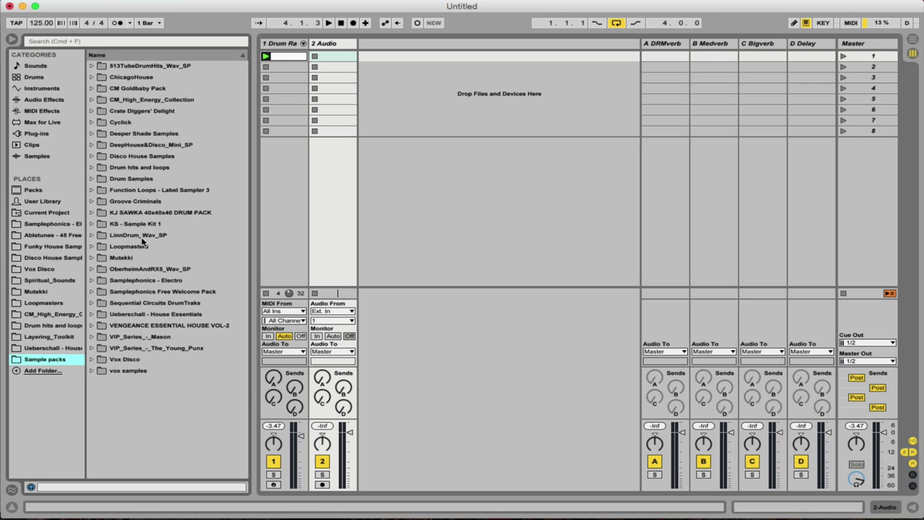
click(92, 168)
click(91, 168)
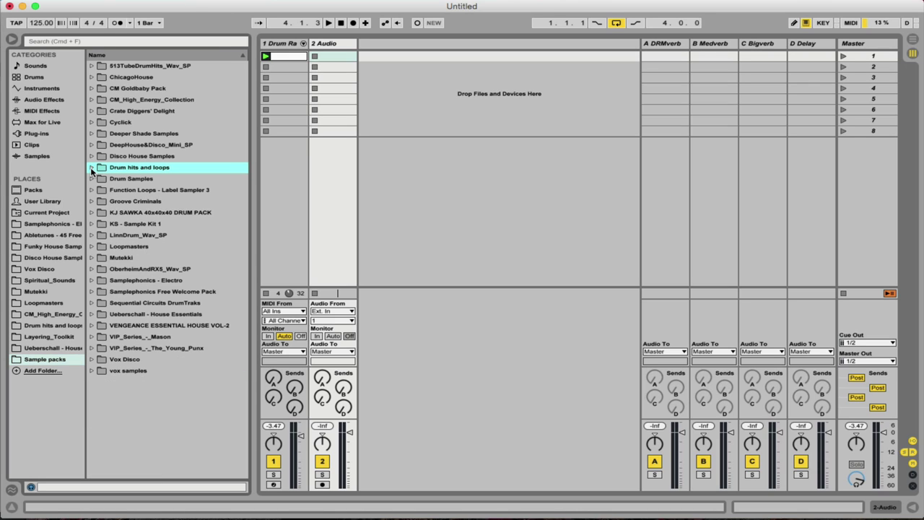
click(91, 168)
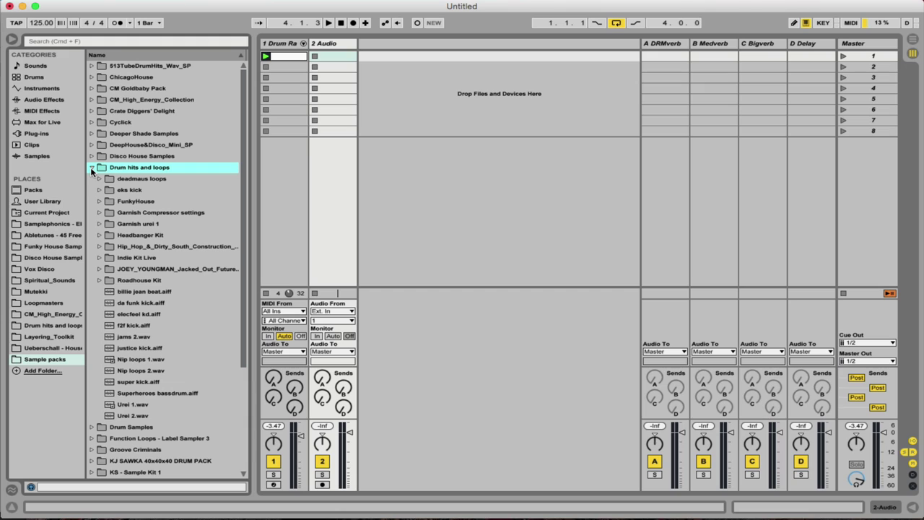
click(98, 268)
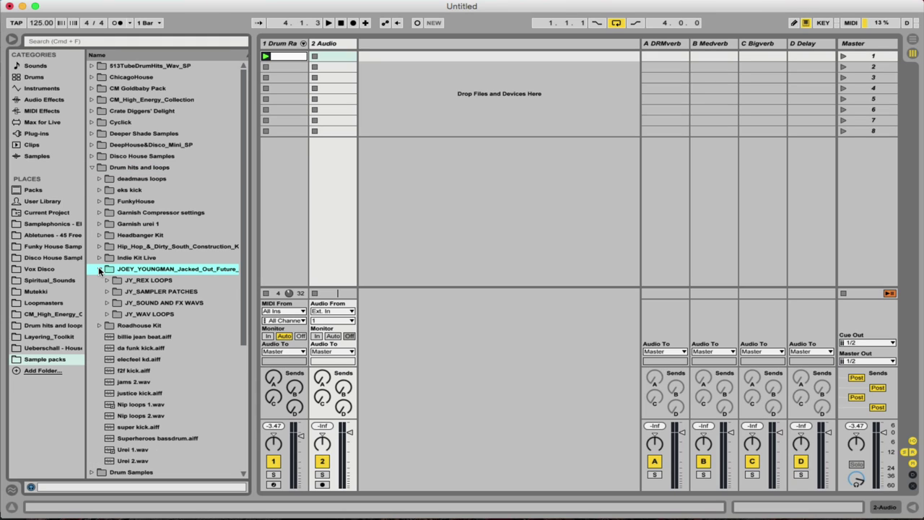
click(109, 314)
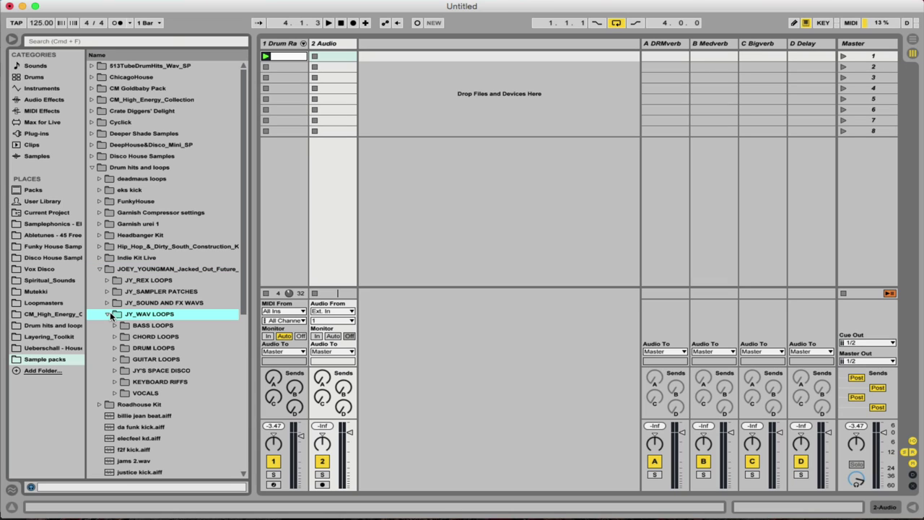
Step: Open DRUM LOOPS > TOPS AND TWEAKS > 126BPM and audition JY_TopLoop_126_023 and 022
key(Down)
key(Down)
key(Down)
key(Down)
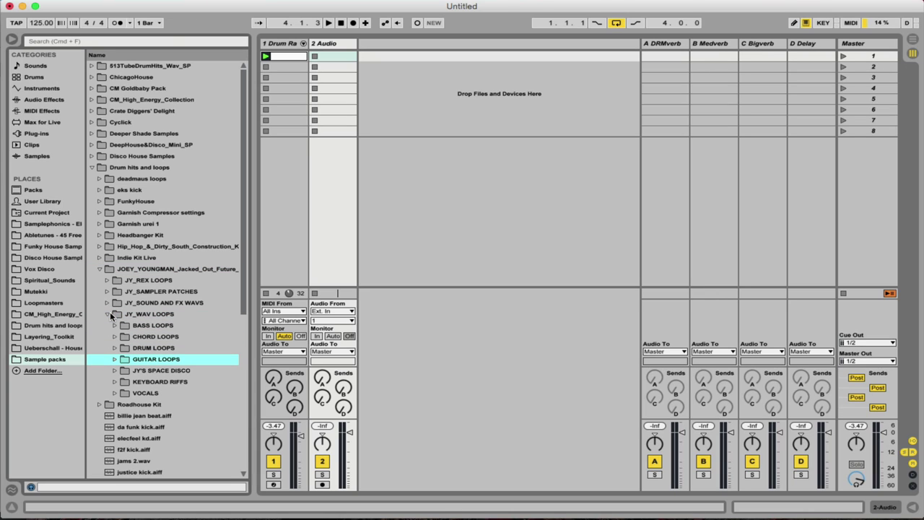
key(Up)
key(Right)
key(Down)
key(Down)
key(Right)
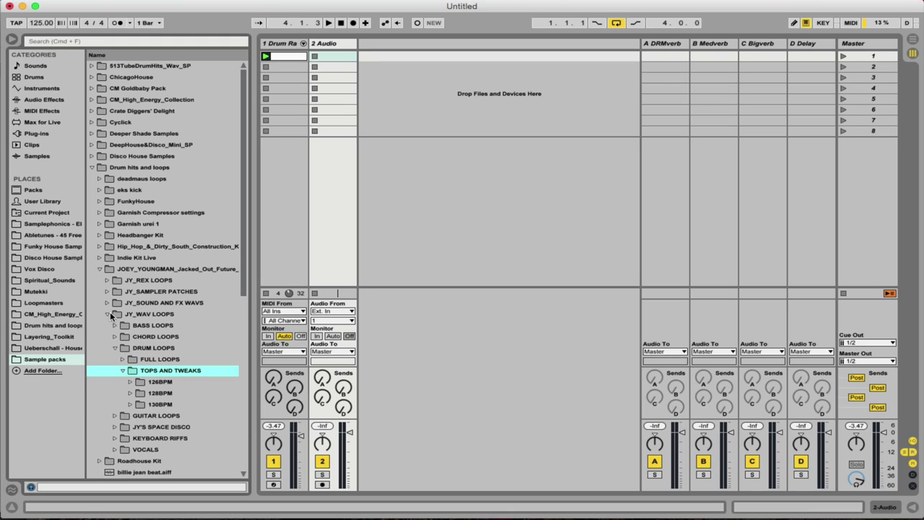
key(Down)
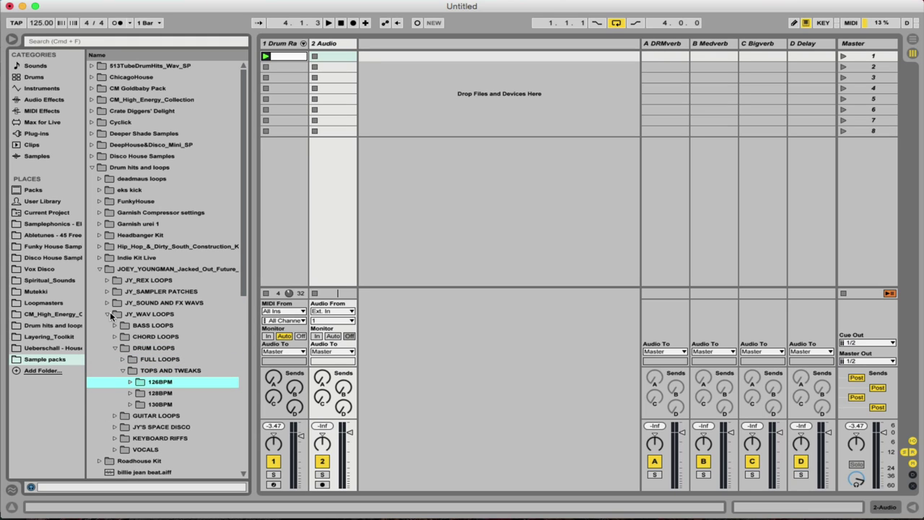
key(Right)
scroll(199, 235, down, 5)
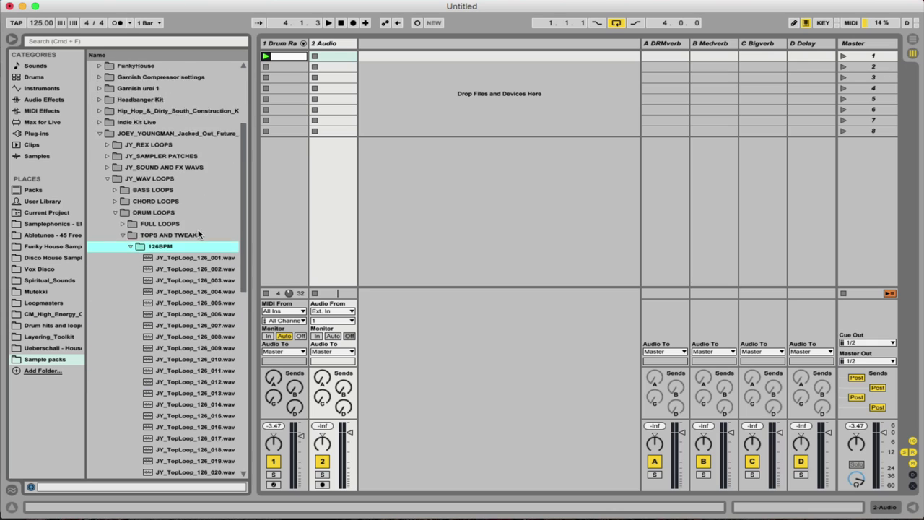
scroll(199, 235, down, 8)
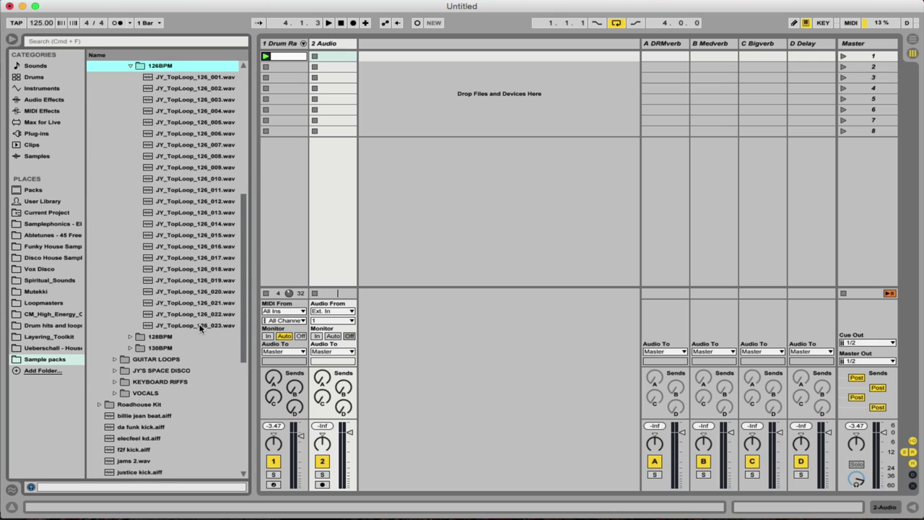
click(200, 327)
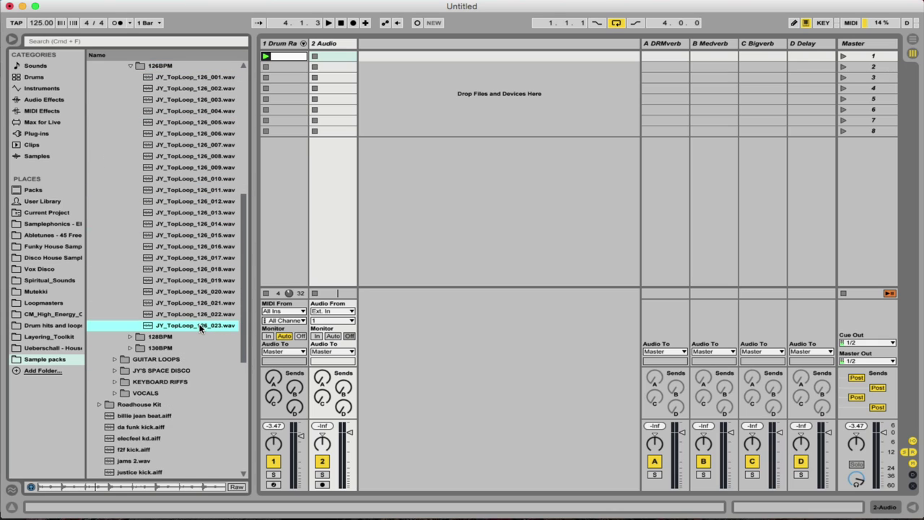
key(Up)
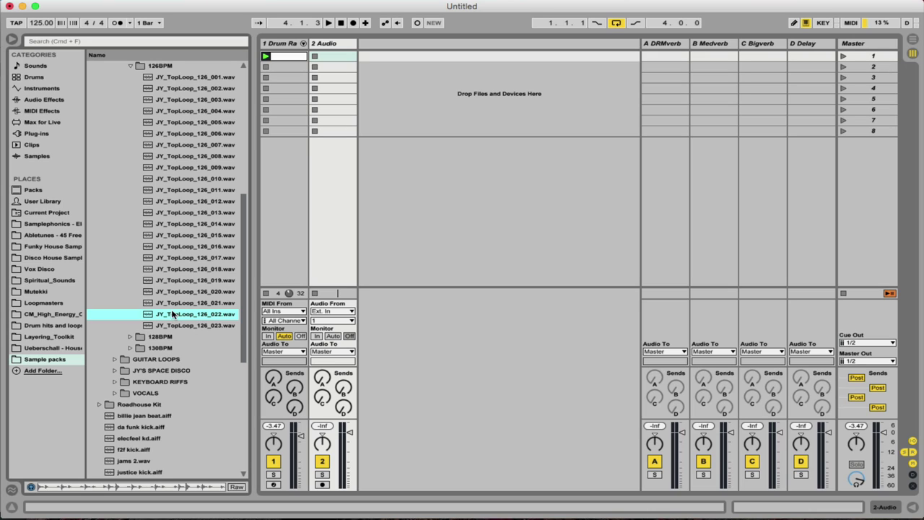
Step: Drop JY_TopLoop_126_022 into 2 Audio's first slot, launch scene 1 and set its volume around -11.7 dB
drag(172, 317, 322, 56)
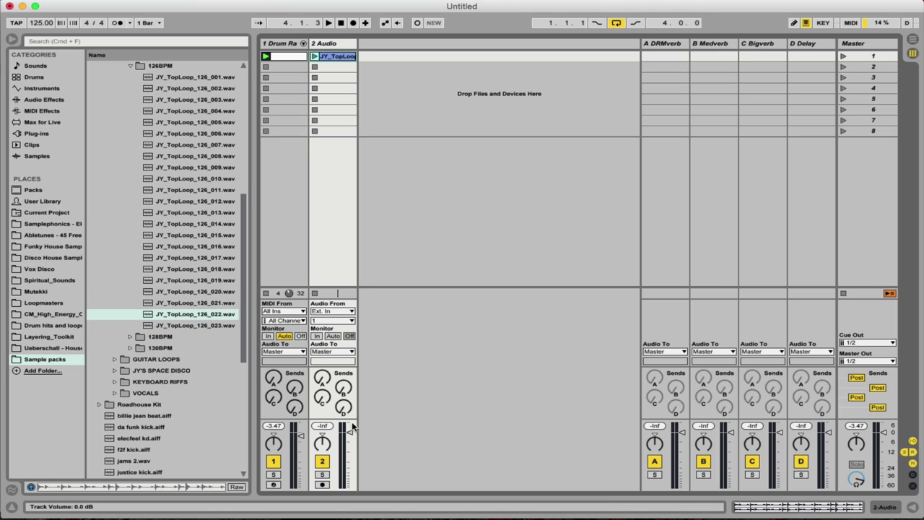
drag(351, 432, 351, 488)
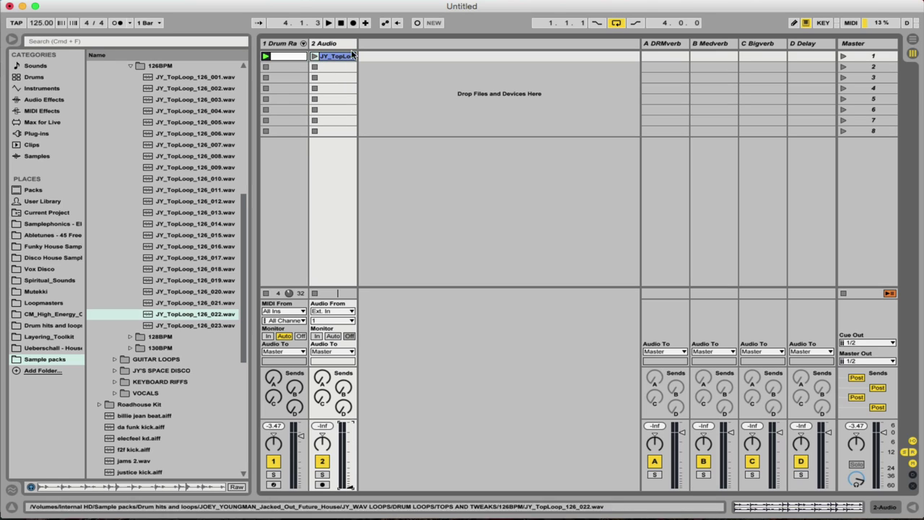
click(843, 56)
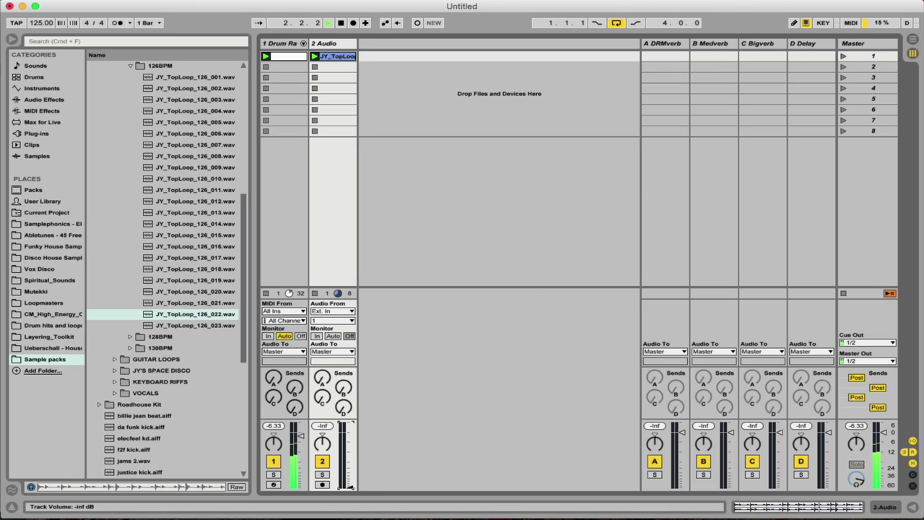
drag(351, 488, 350, 450)
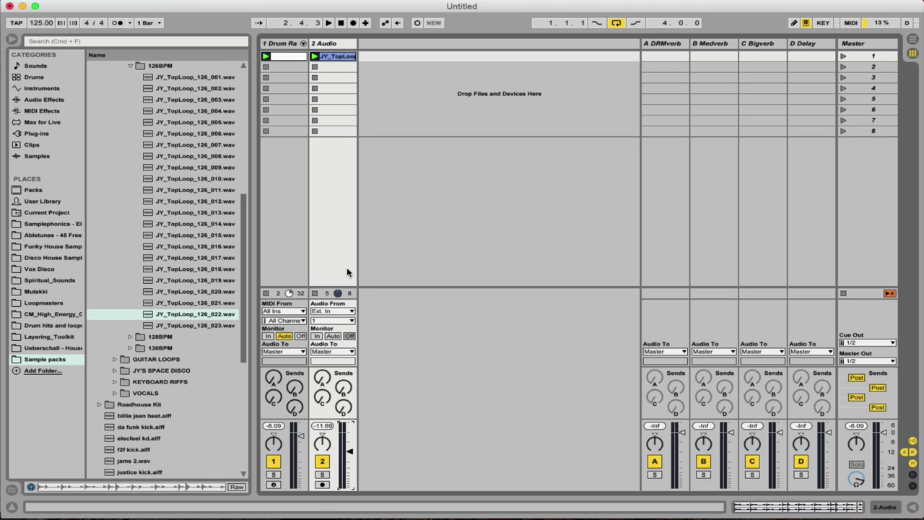
key(space)
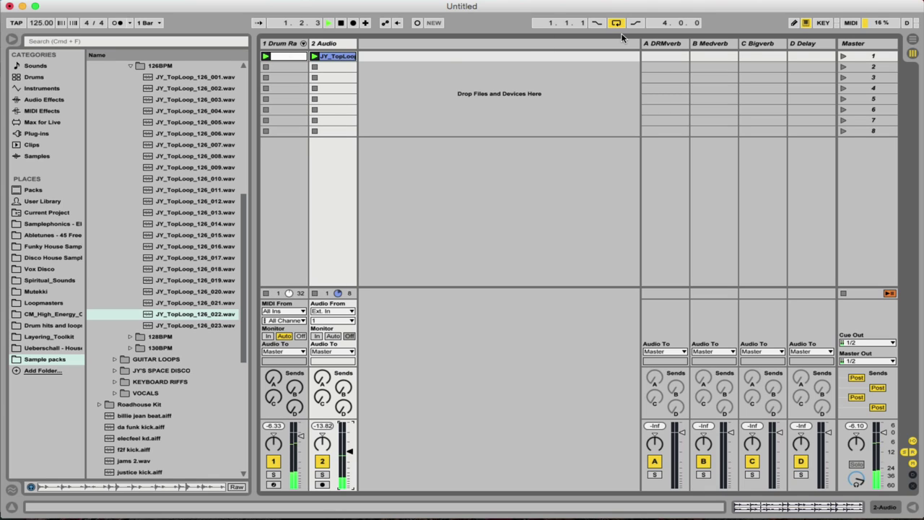
key(space)
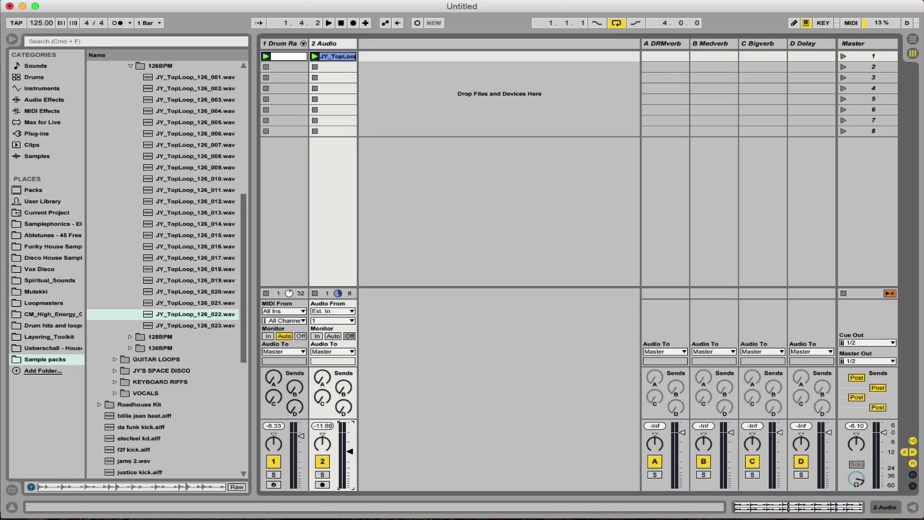
Step: Duplicate the Drum Rack clip, looping the original over bars 1–5 and the copy over bars 5–9
click(282, 58)
key(super+d)
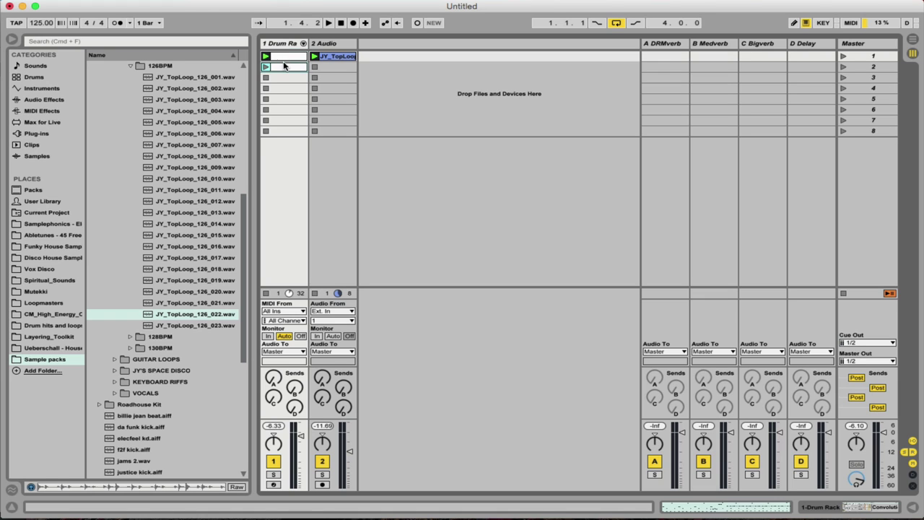
double_click(284, 60)
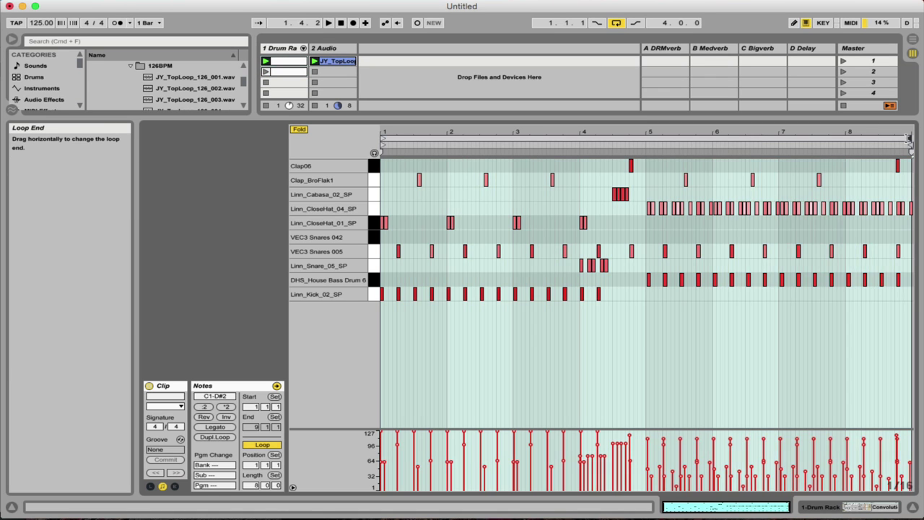
mouse_move(908, 139)
mouse_down()
mouse_move(679, 145)
mouse_move(652, 151)
mouse_move(643, 166)
mouse_up()
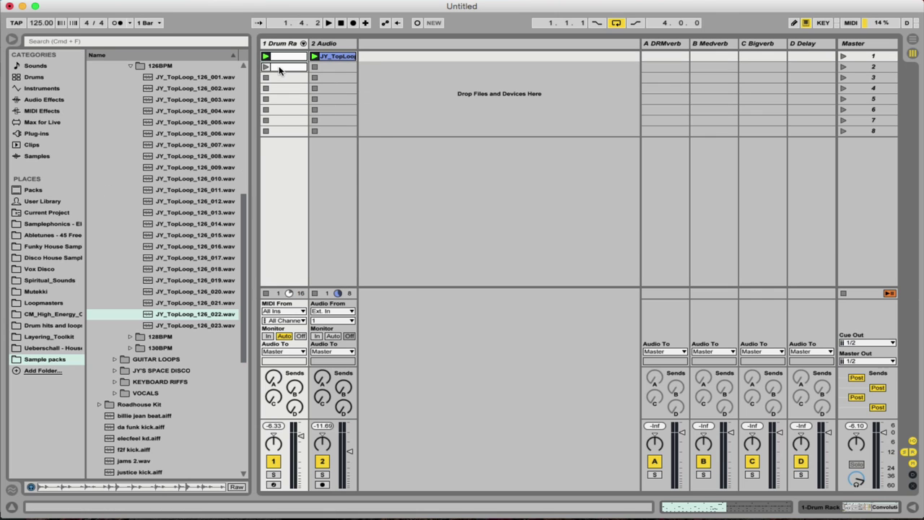
double_click(282, 69)
drag(383, 138, 647, 158)
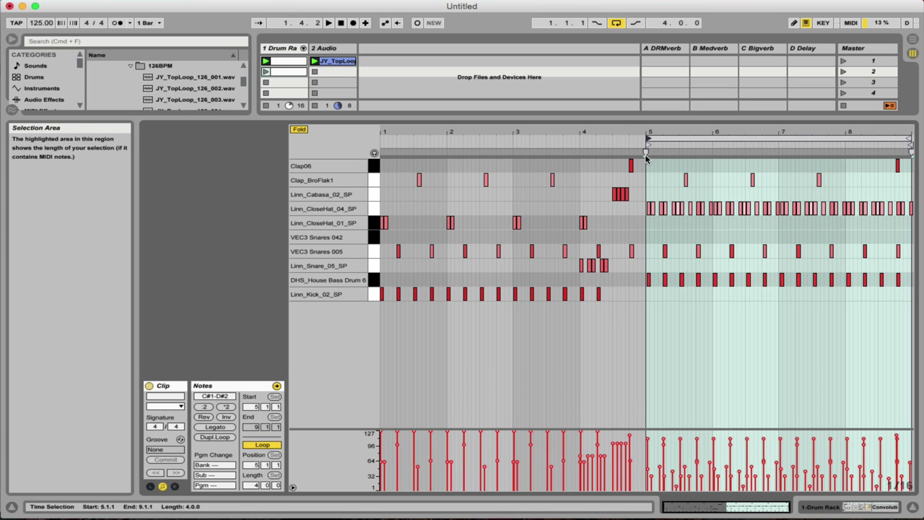
double_click(364, 117)
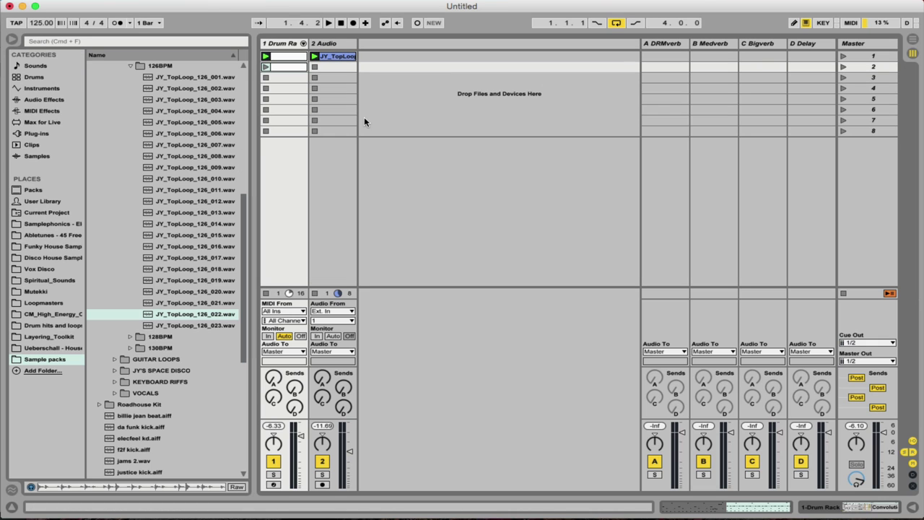
Step: Name the Drum Rack clips intro and chorus, and the top loop clip top1
key(Return)
click(287, 67)
key(super+r)
text(chorus)
click(332, 58)
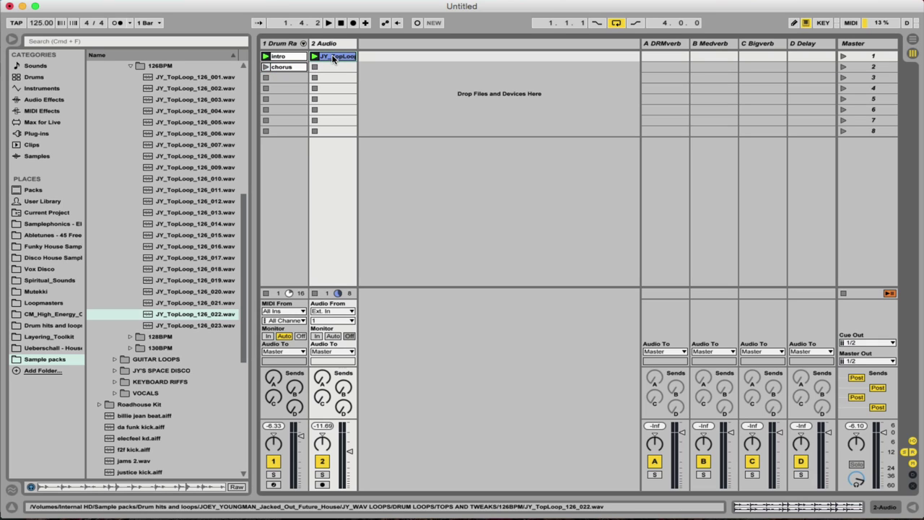
text(top1)
key(Return)
text(1)
key(Return)
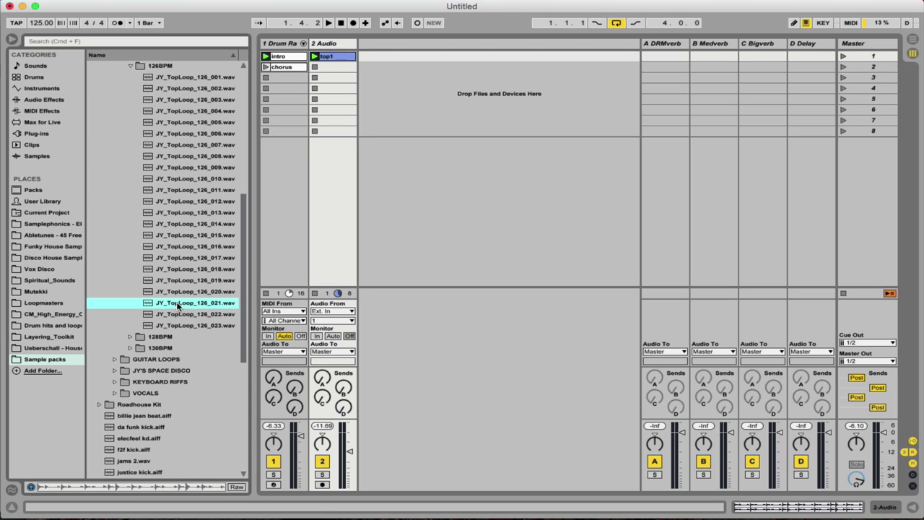
Step: Audition TopLoop_126 loops 004–021, then place JY_TopLoop_126_020.wav in the audio track's chorus slot
key(Up)
key(Up)
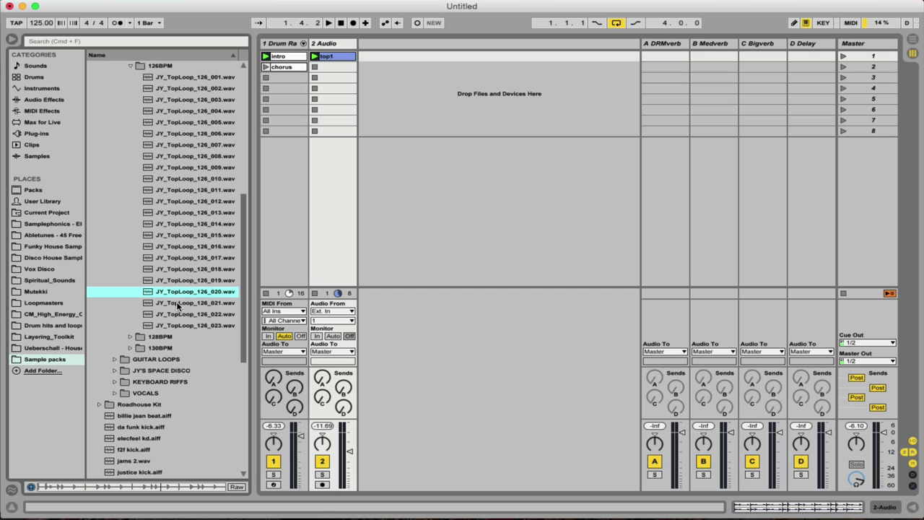
key(Up)
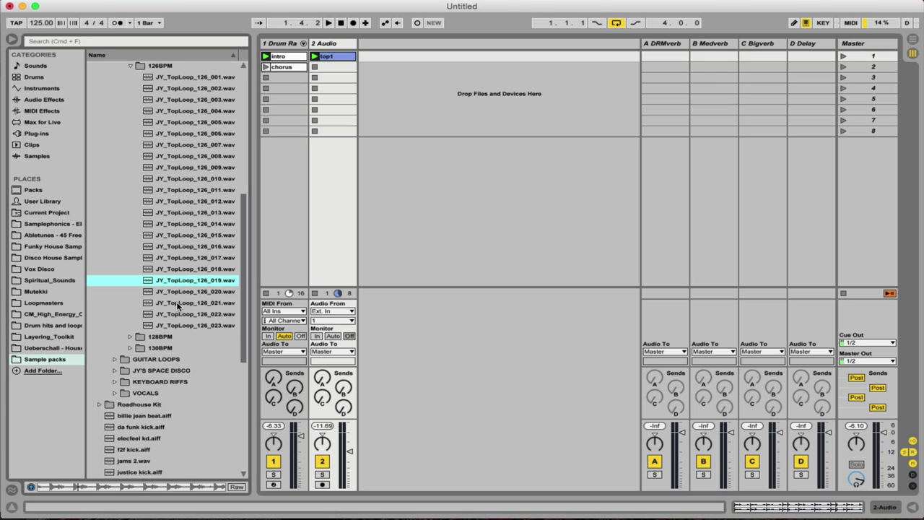
key(Up)
key(Up)
key(Up)
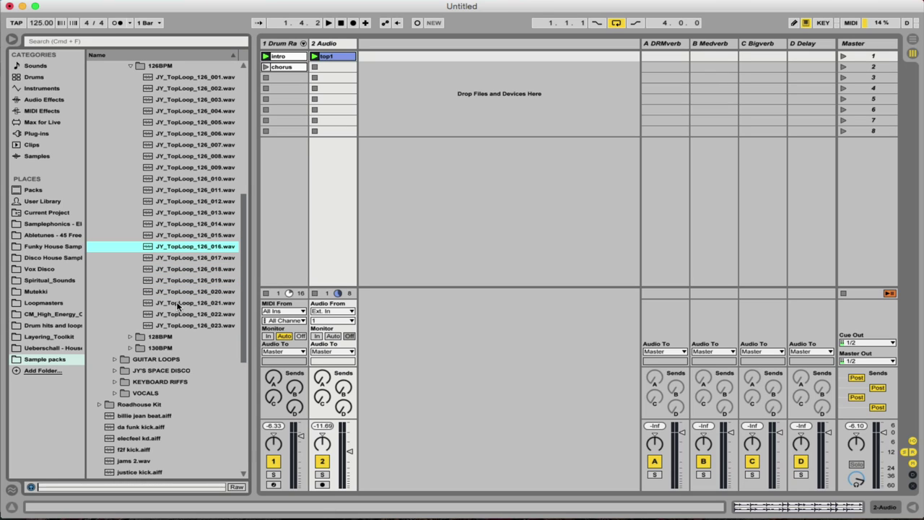
key(Up)
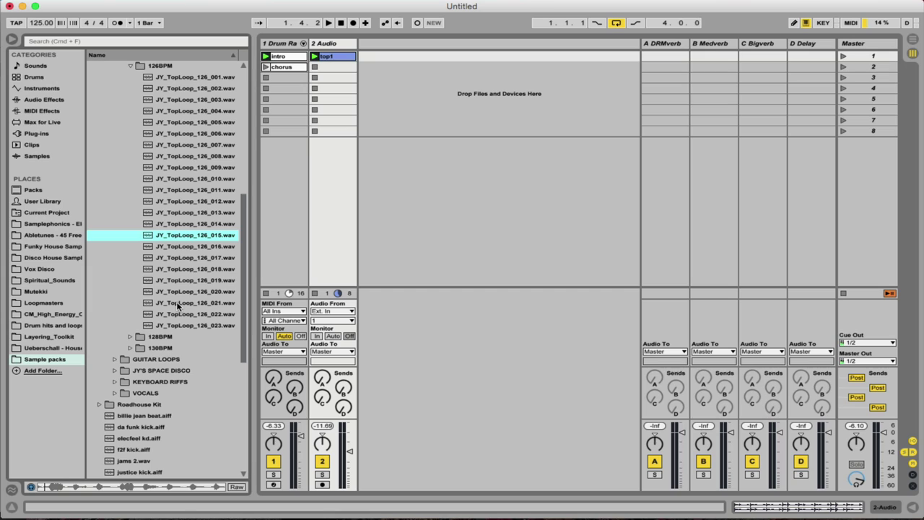
key(Up)
key(Up)
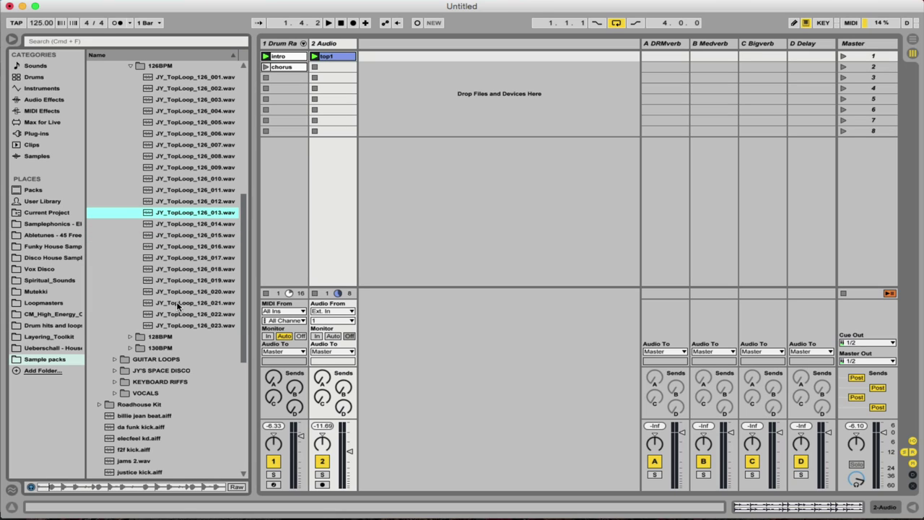
key(Up)
key(Up)
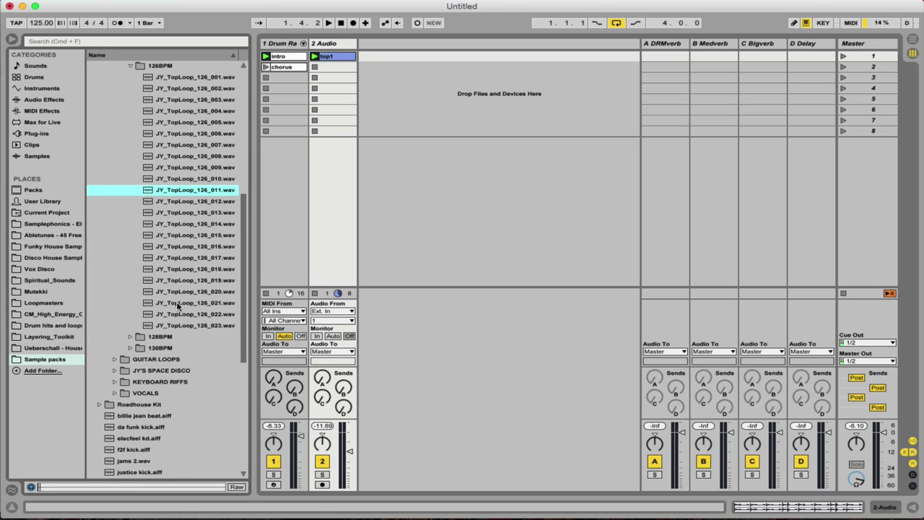
key(Up)
key(Up)
key(Up)
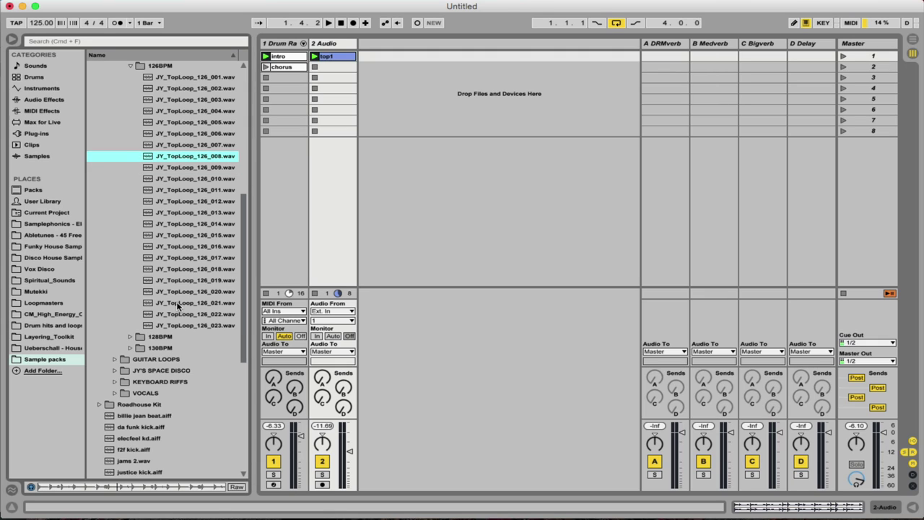
key(Up)
key(Up)
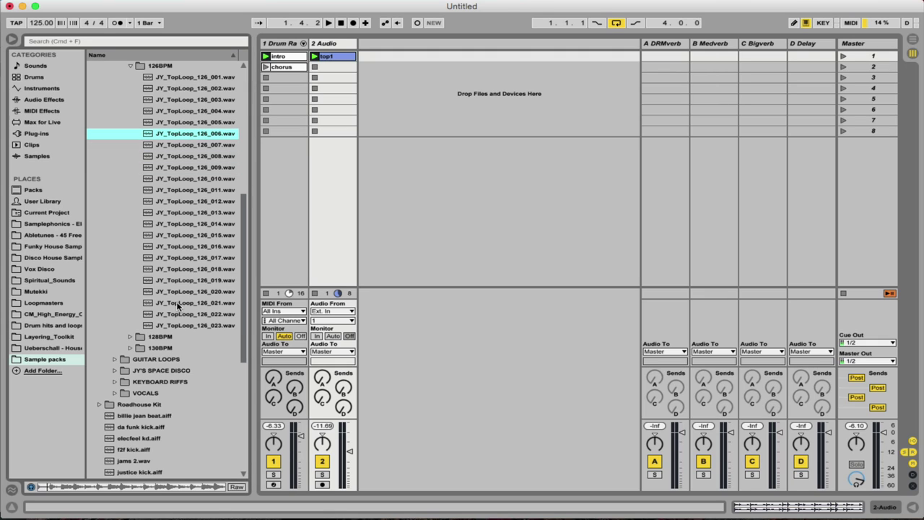
key(Up)
key(Down)
key(Up)
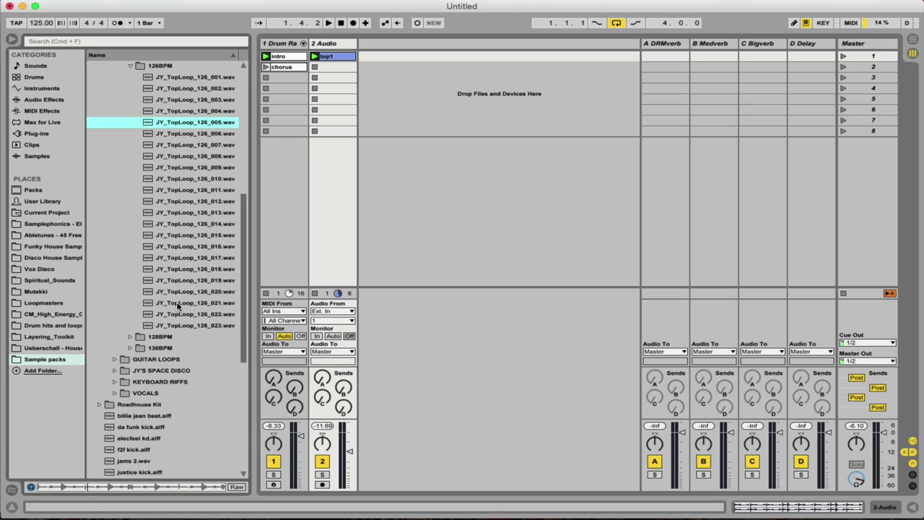
key(Up)
key(Up)
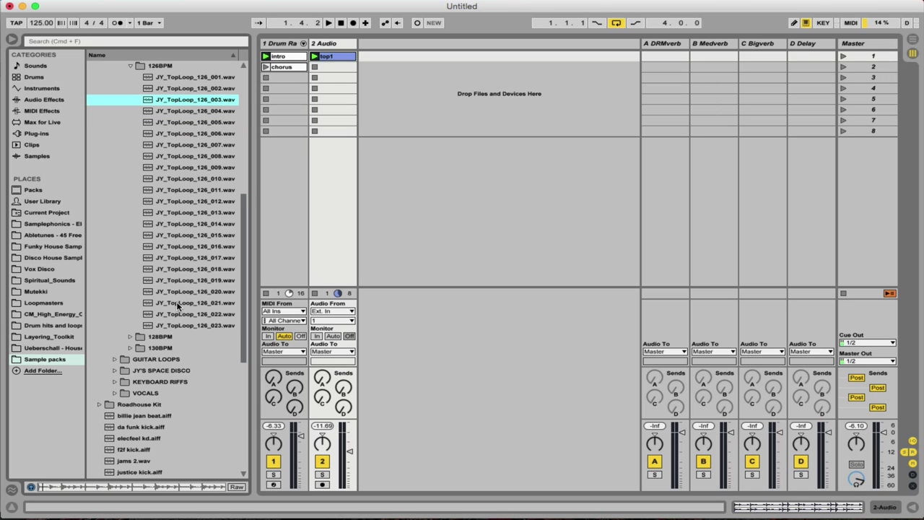
key(Up)
key(Up)
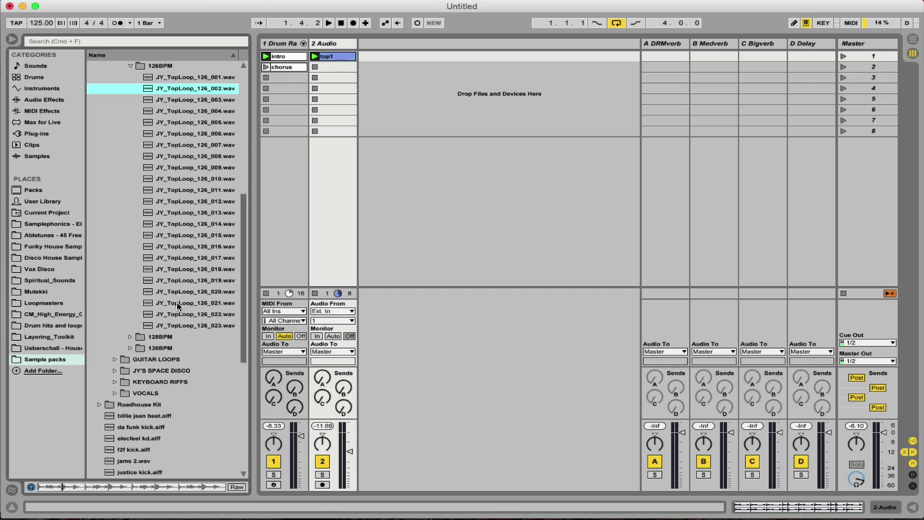
key(Down)
key(Down)
key(Down)
key(Down)
key(Down)
key(Down)
key(Down)
key(Down)
key(Down)
key(Down)
key(Down)
key(Down)
key(Down)
key(Down)
key(Down)
key(Down)
key(Down)
key(Down)
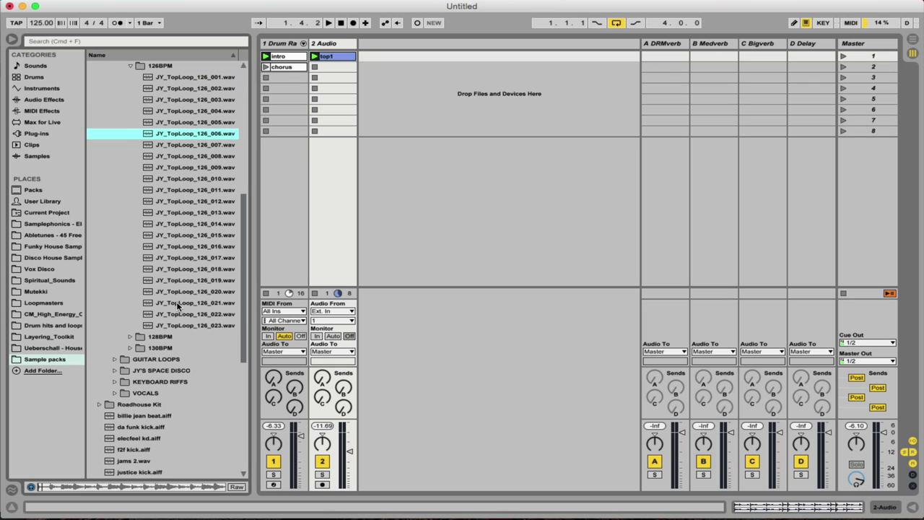
key(Down)
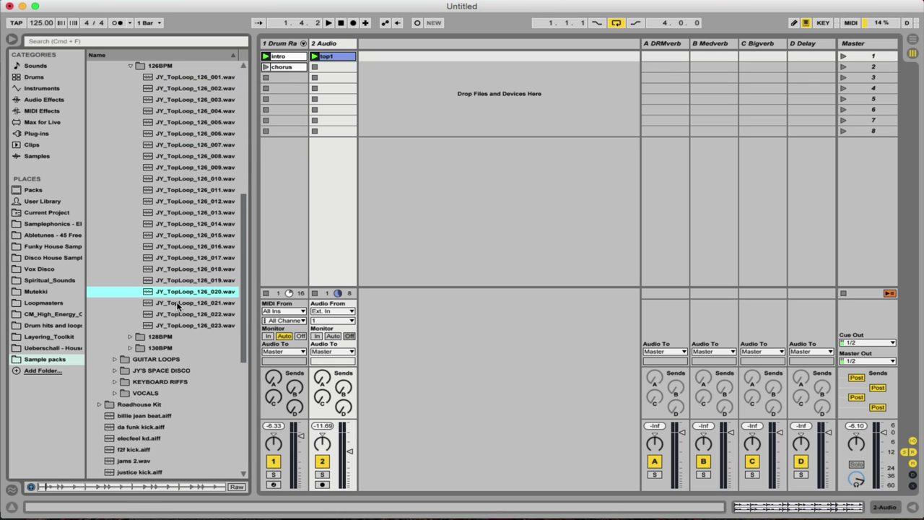
key(Down)
key(Up)
drag(191, 293, 339, 70)
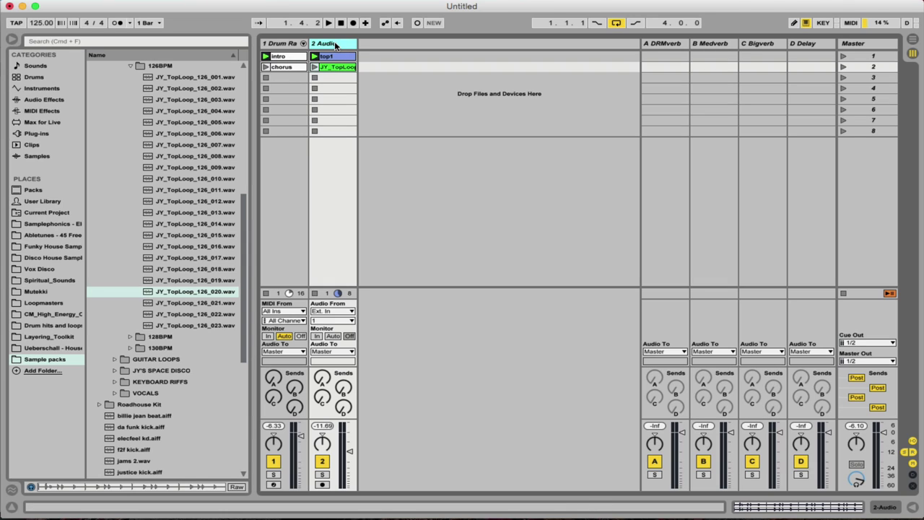
Step: Insert a MIDI track after the Drum Rack and load the Analog synth on it
click(286, 43)
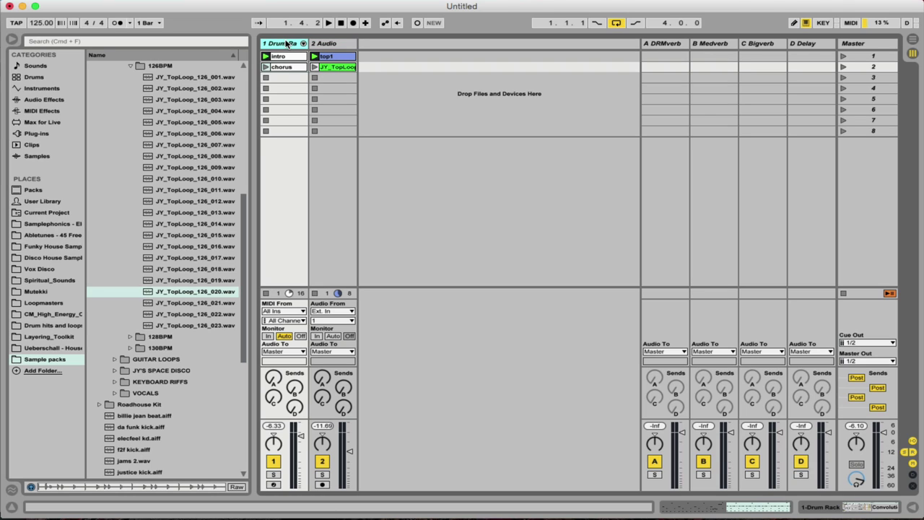
key(super+shift+t)
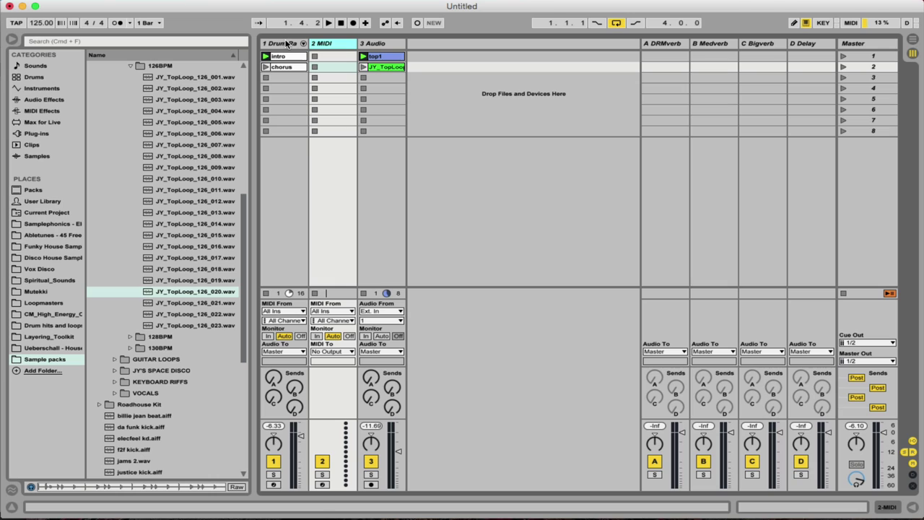
click(333, 56)
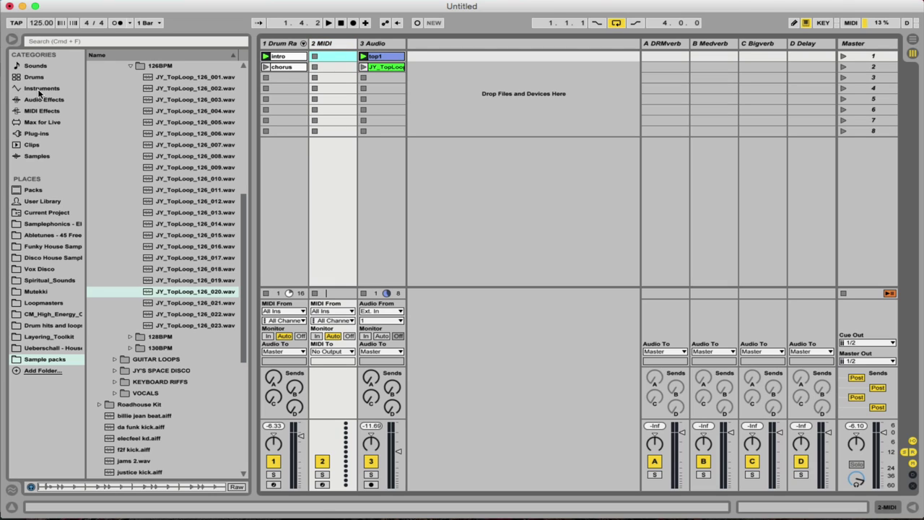
click(42, 88)
double_click(120, 66)
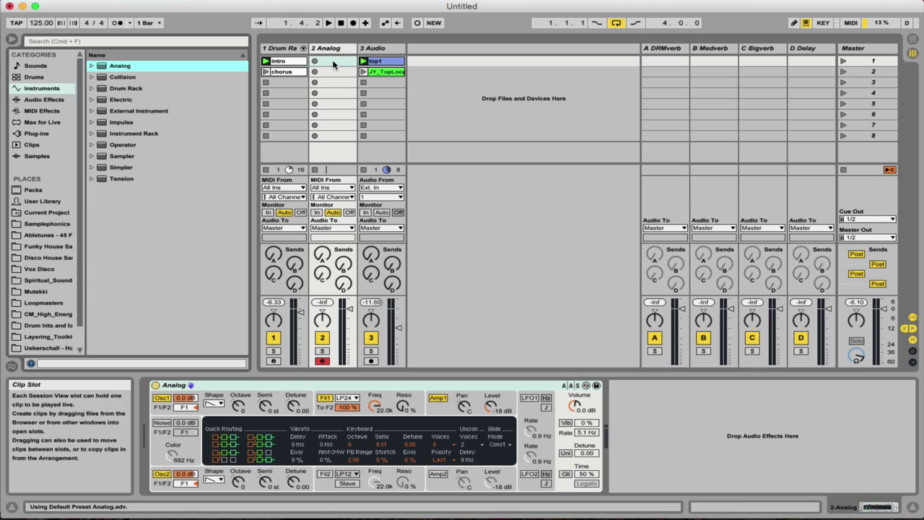
Step: Create a one-bar MIDI clip with a C3 note on each of the four beats
double_click(333, 62)
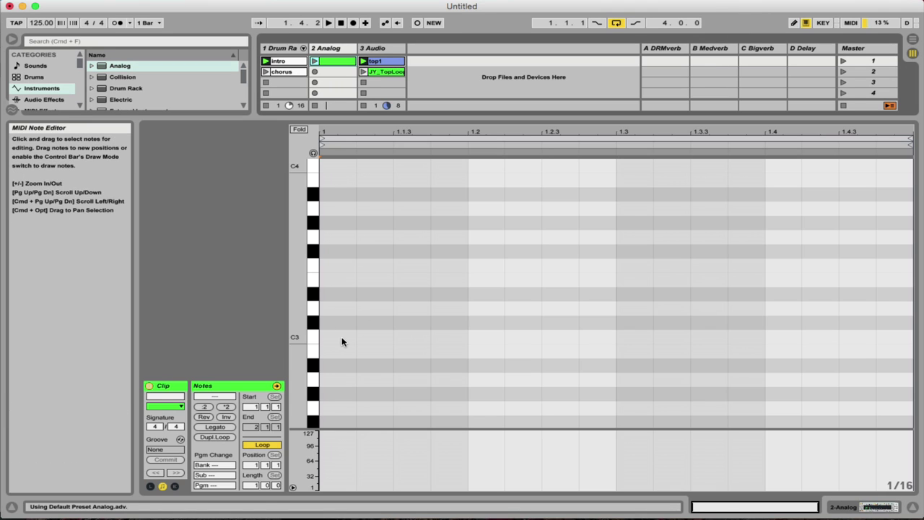
double_click(342, 337)
double_click(493, 339)
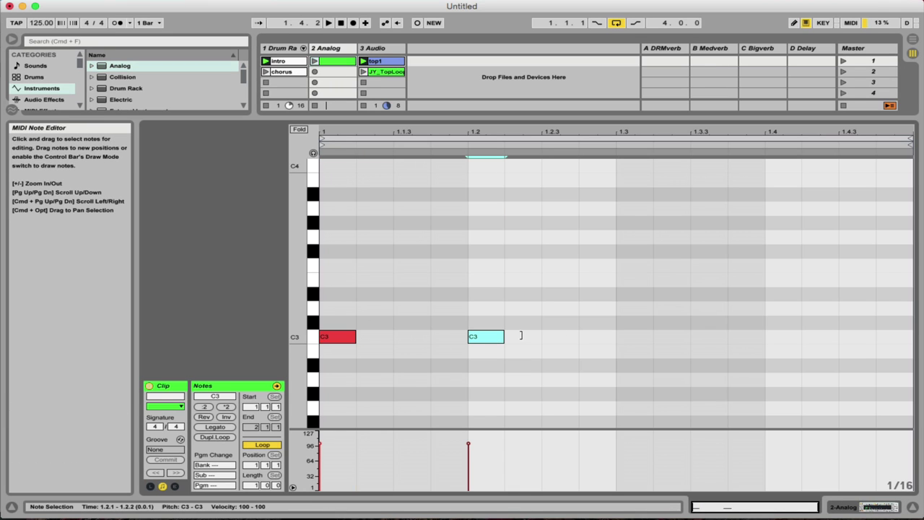
double_click(627, 338)
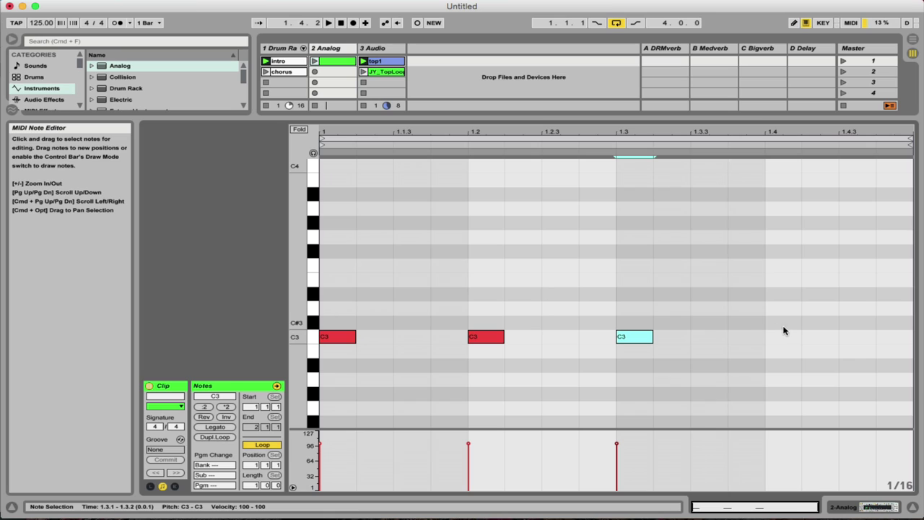
double_click(778, 338)
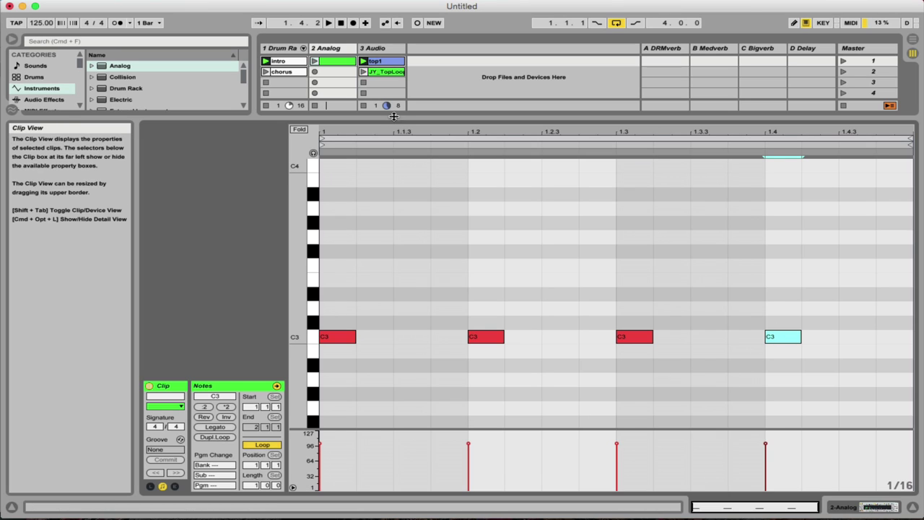
Step: Return to Session View, deactivate the Analog track, and rename the audio loop track TOPS
key(super+alt+l)
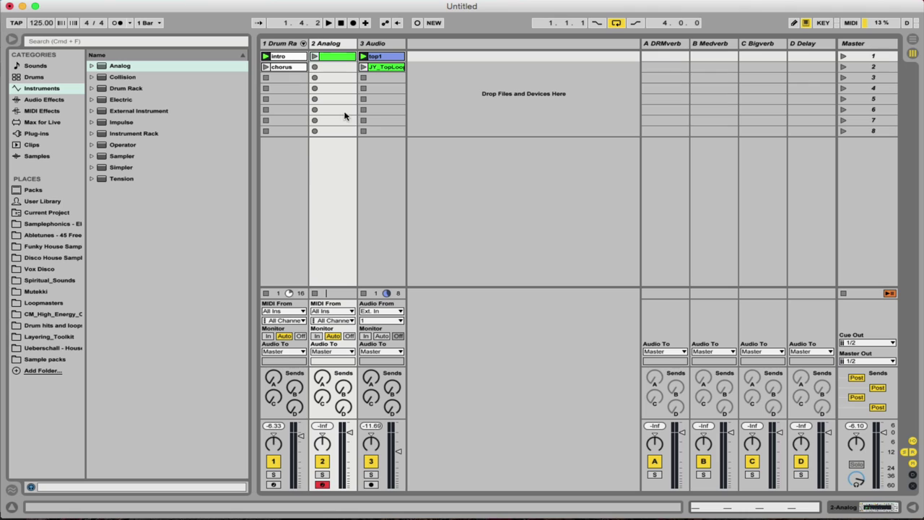
click(323, 461)
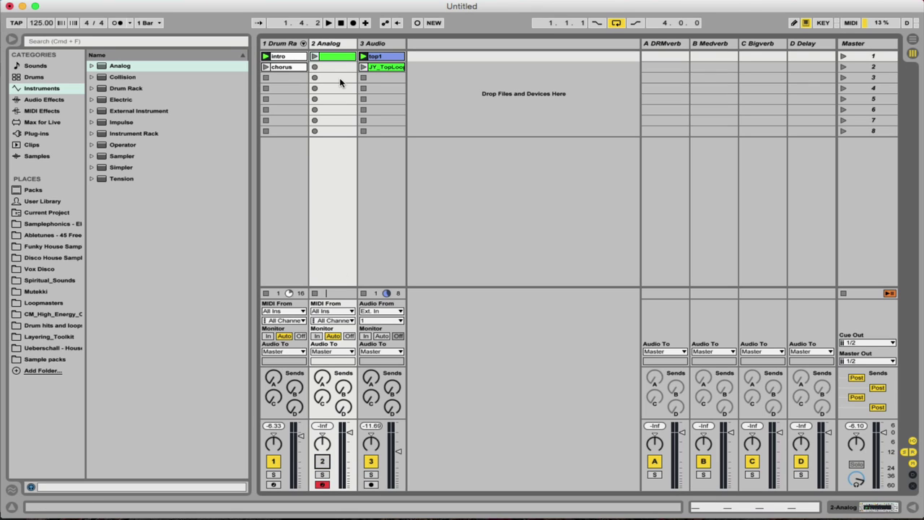
double_click(381, 45)
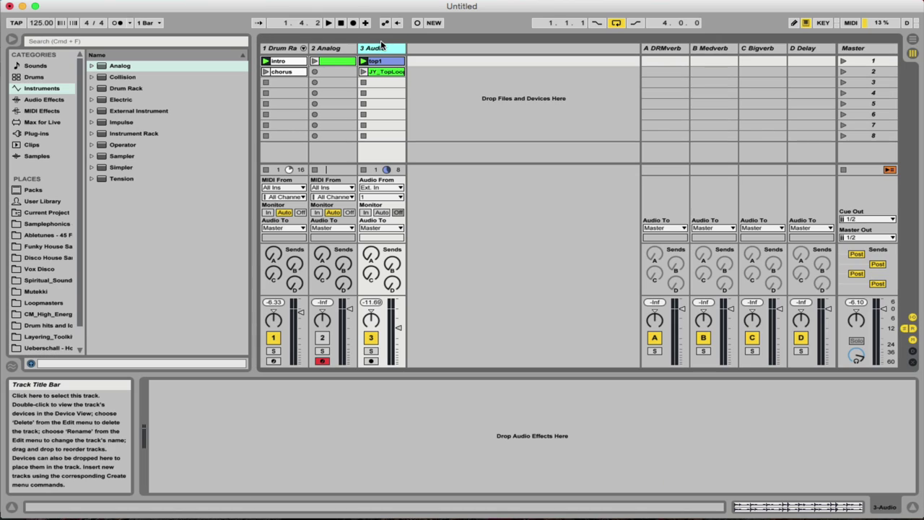
key(super+r)
text(TOPS)
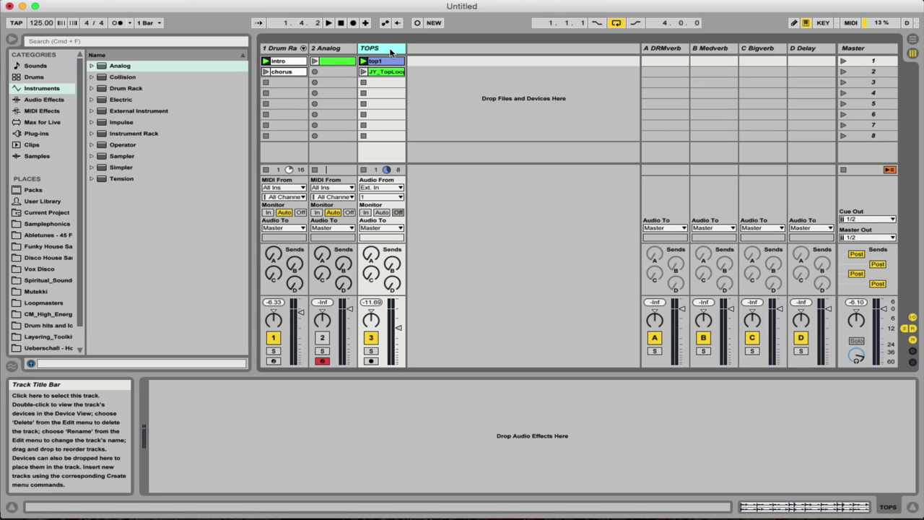
click(339, 49)
Step: Rename the Analog track SC
key(super+r)
text(S)
click(370, 48)
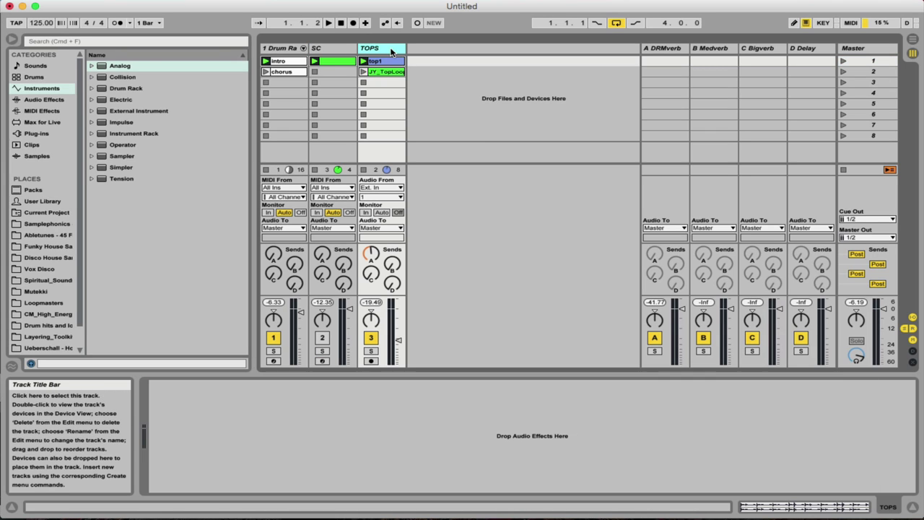
Step: Add a Compressor to TOPS, sidechain it from the SC track post-FX, and solo TOPS
click(43, 100)
drag(135, 145, 386, 49)
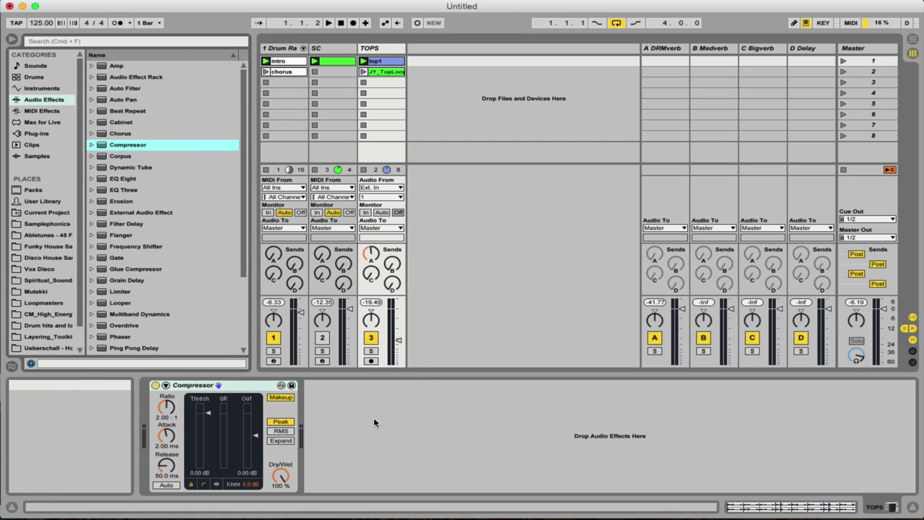
click(166, 386)
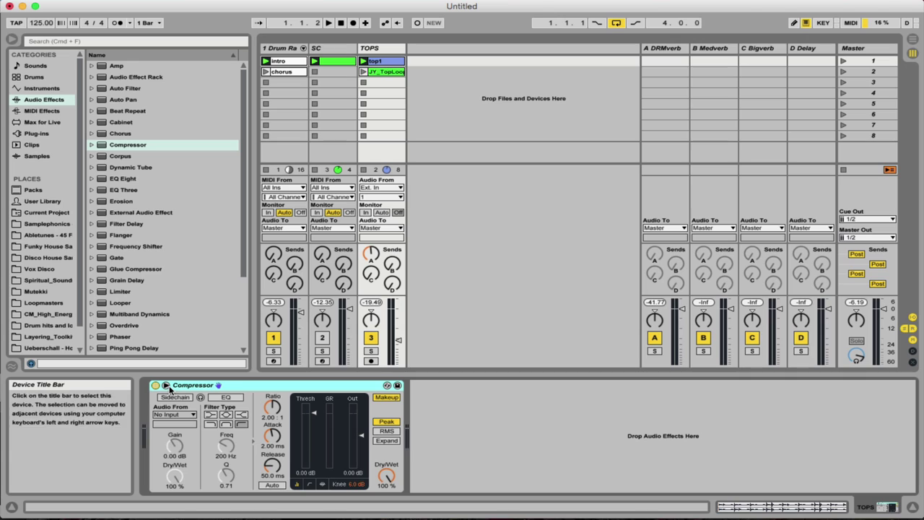
click(175, 398)
click(186, 415)
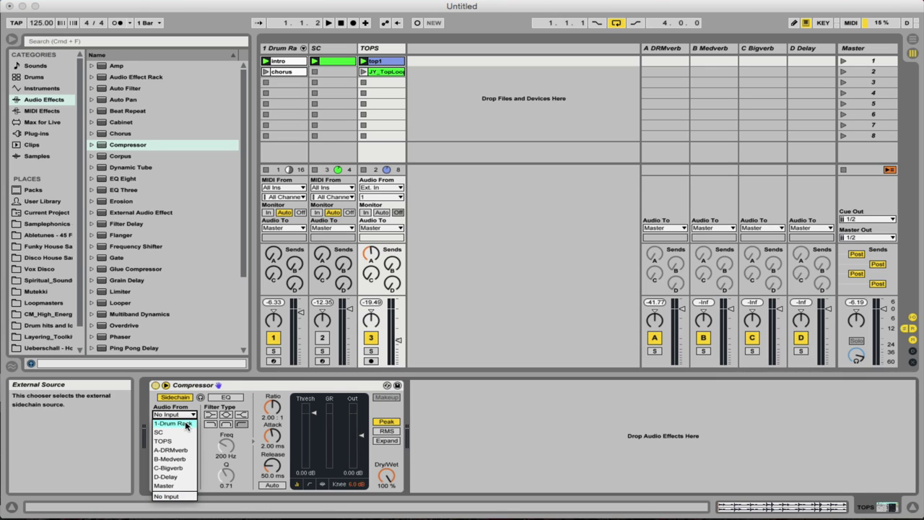
click(165, 432)
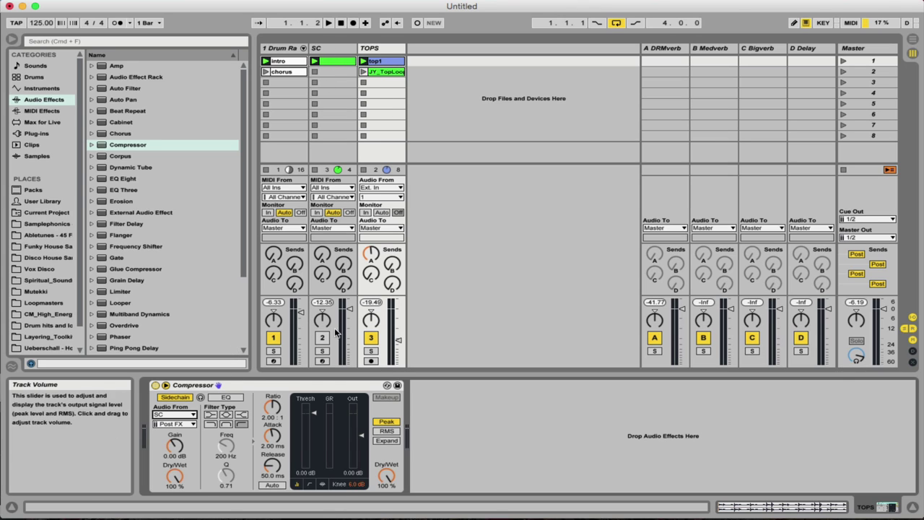
click(370, 351)
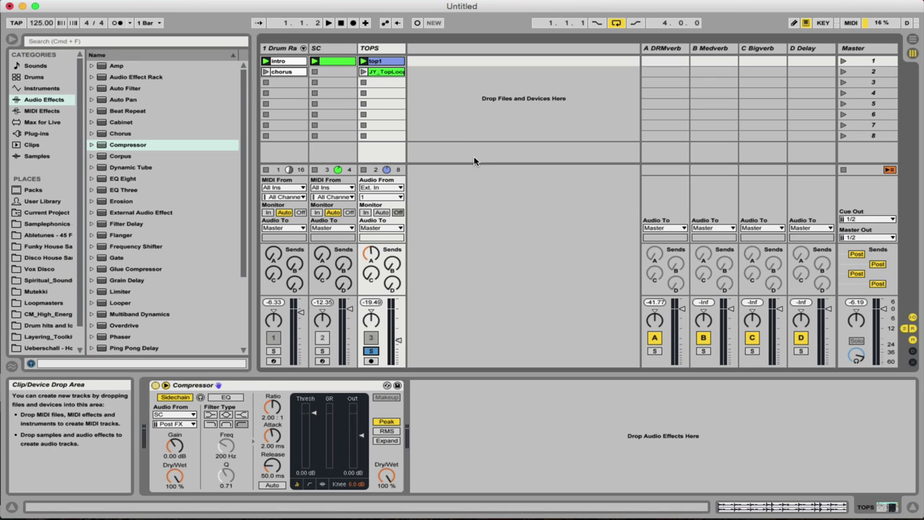
Step: Play the loop and tune the TOPS Compressor: 1.06 ms attack, −27.2 dB threshold, 5.61 dB output
key(space)
click(437, 114)
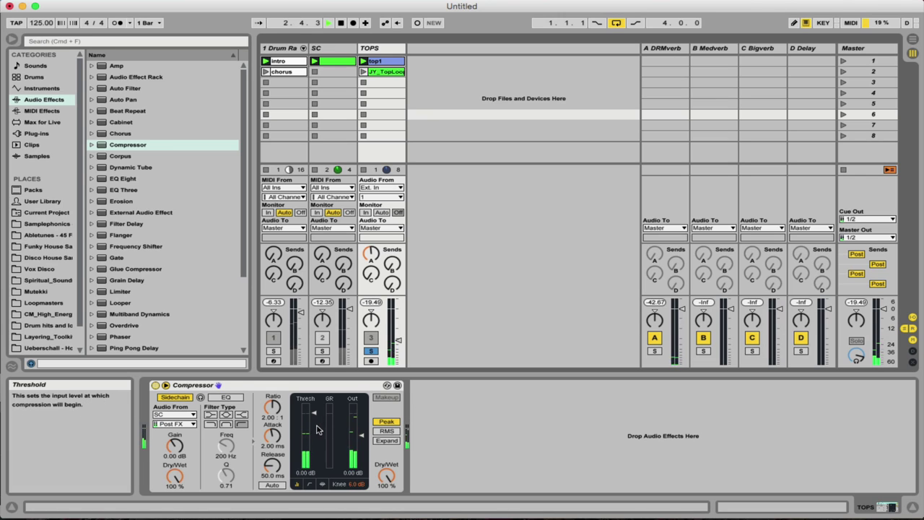
drag(272, 436, 273, 389)
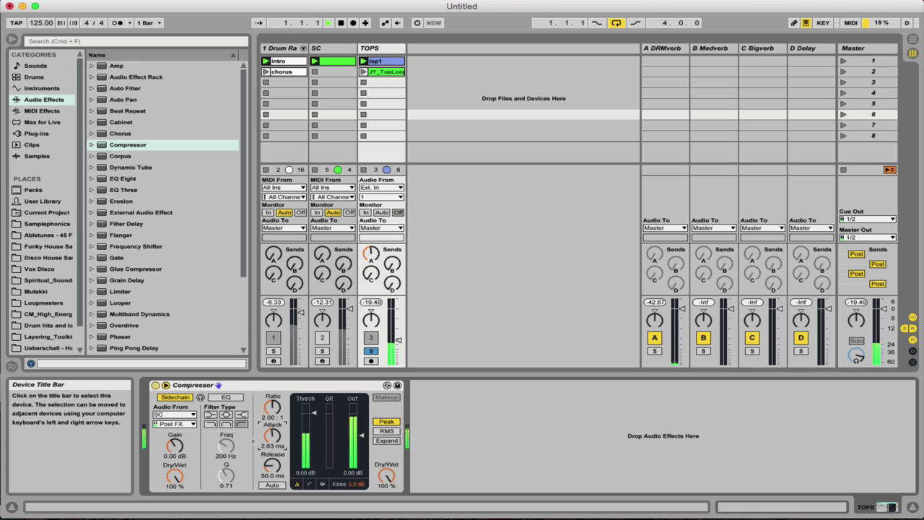
drag(272, 435, 272, 465)
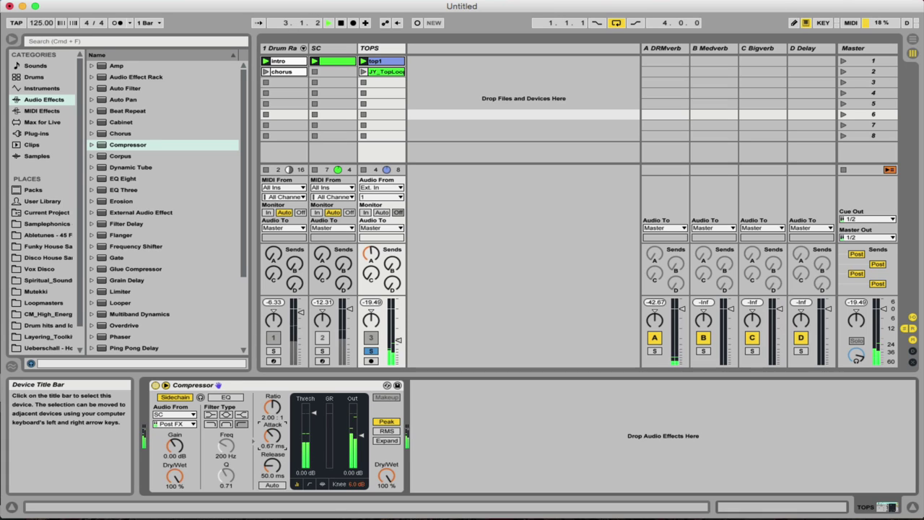
drag(273, 436, 272, 380)
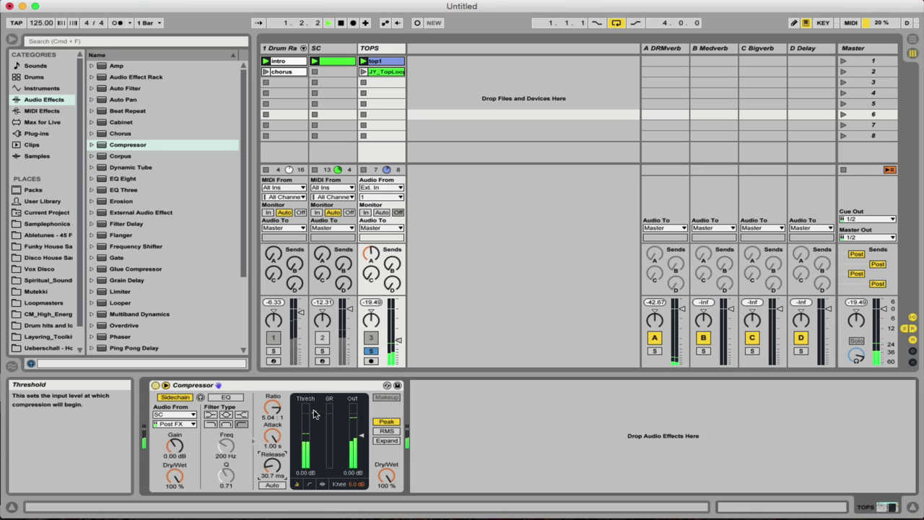
drag(315, 413, 314, 429)
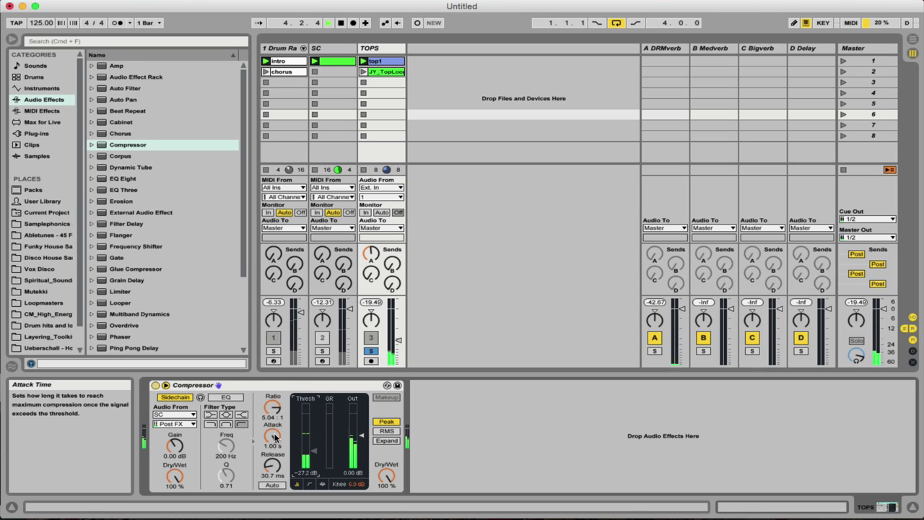
drag(272, 436, 272, 465)
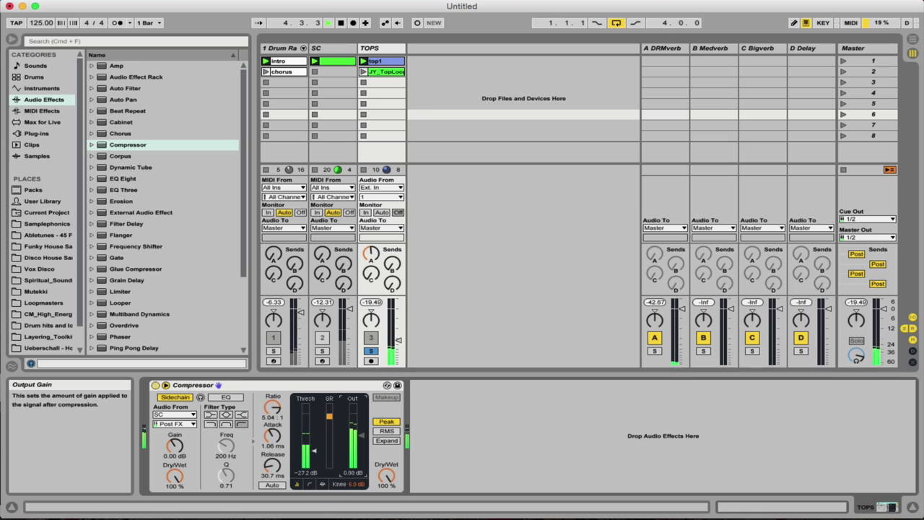
drag(361, 430, 361, 428)
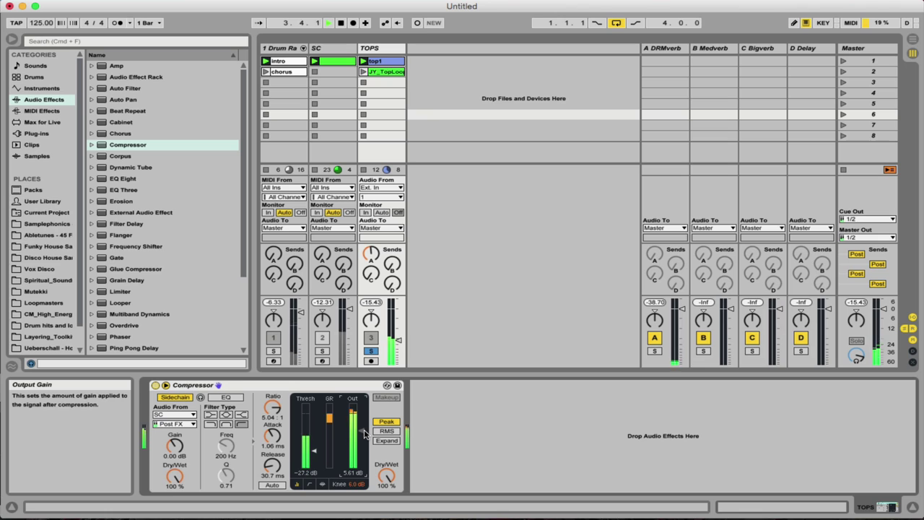
Step: Unsolo TOPS, launch scene 2 with the chorus and JY_TopLoop clips, then stop playback
click(372, 351)
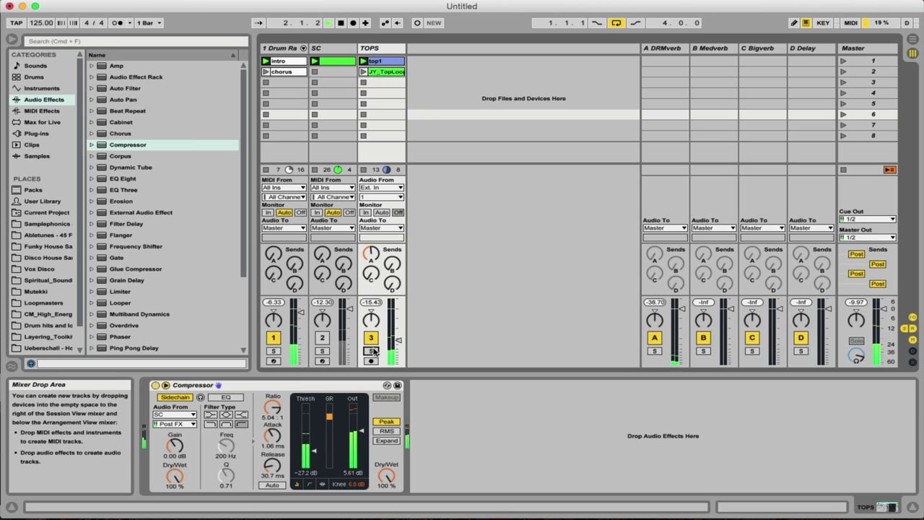
click(844, 71)
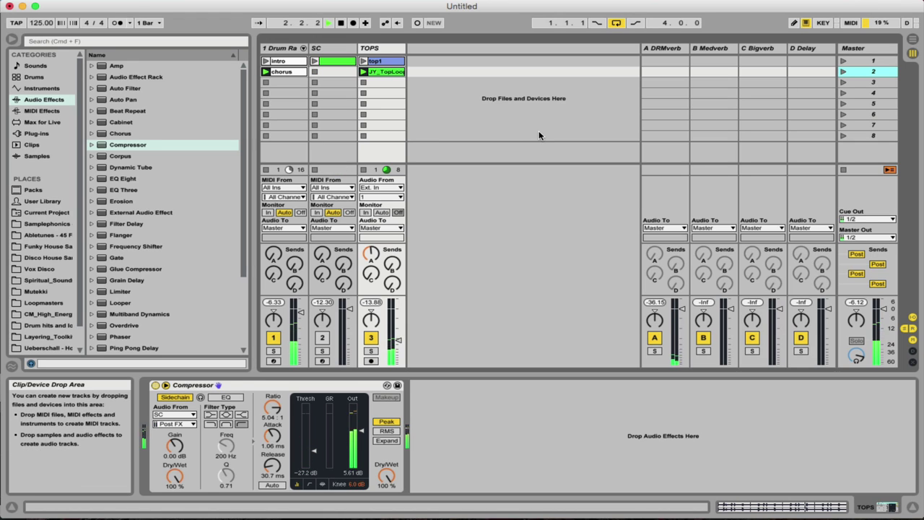
key(space)
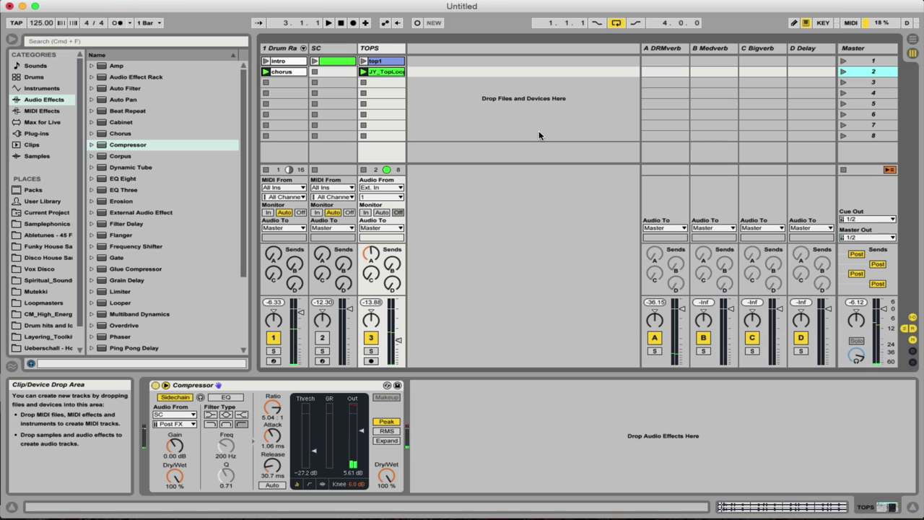
Step: Unfold the Drum Rack chains, solo the second closed hi-hat track, and play it
double_click(288, 72)
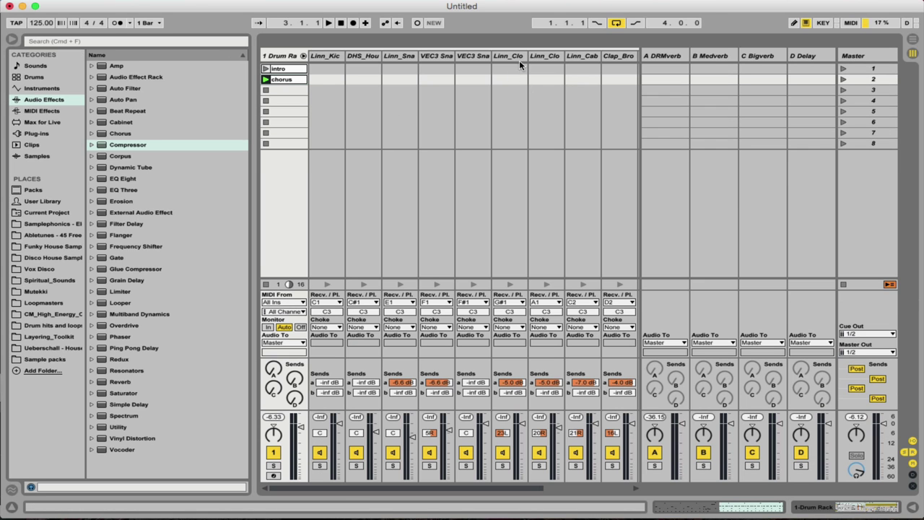
click(513, 56)
click(503, 465)
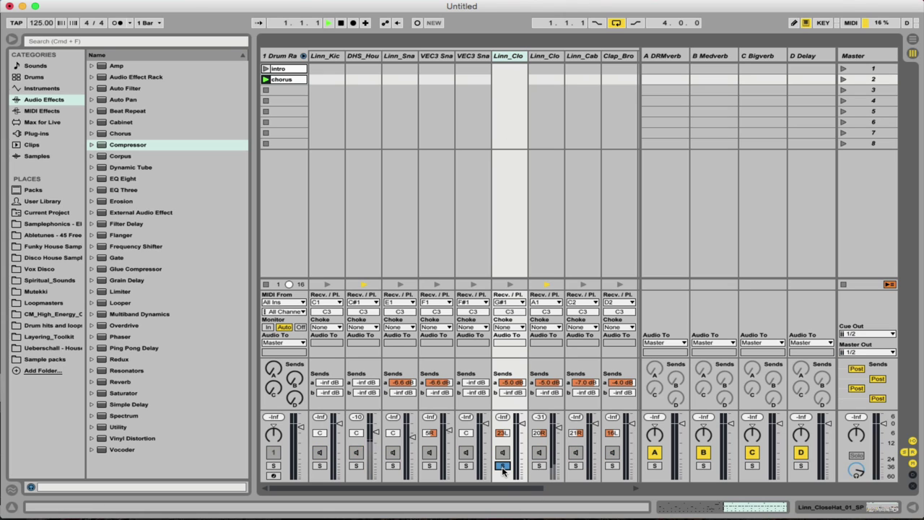
click(539, 466)
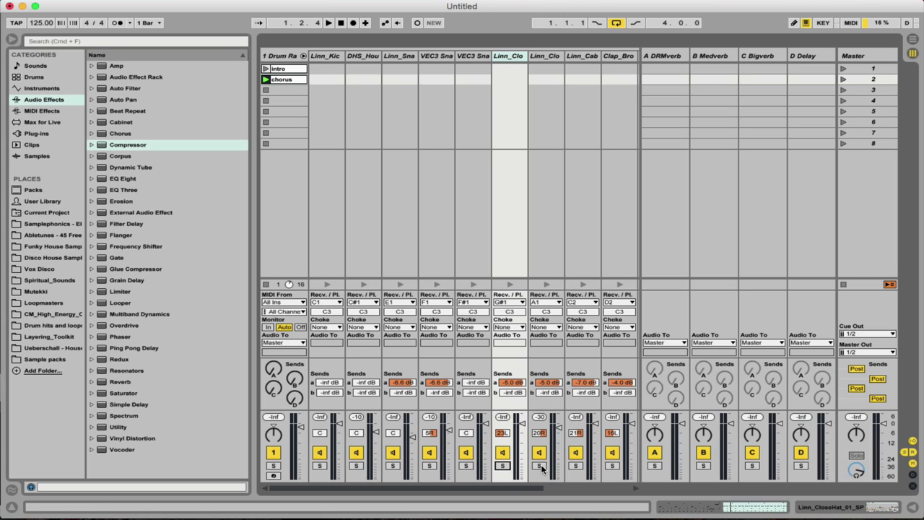
key(space)
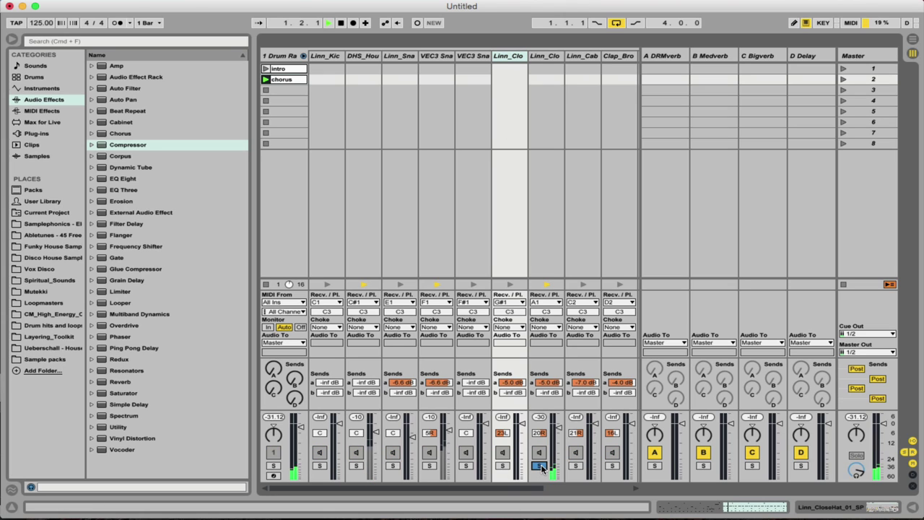
Step: Trim Linn_CloseHat_04_SP's end point shorter, fold the pad tracks, and release its solo
double_click(542, 55)
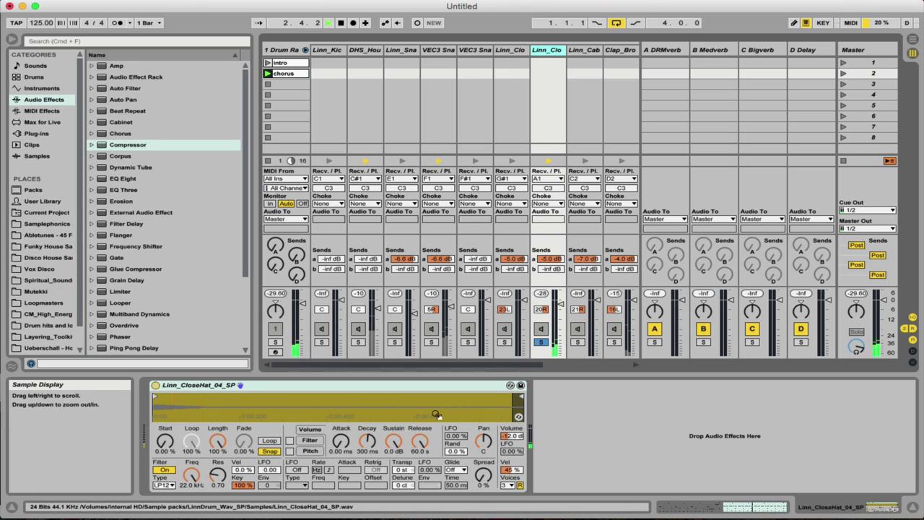
drag(518, 404, 174, 406)
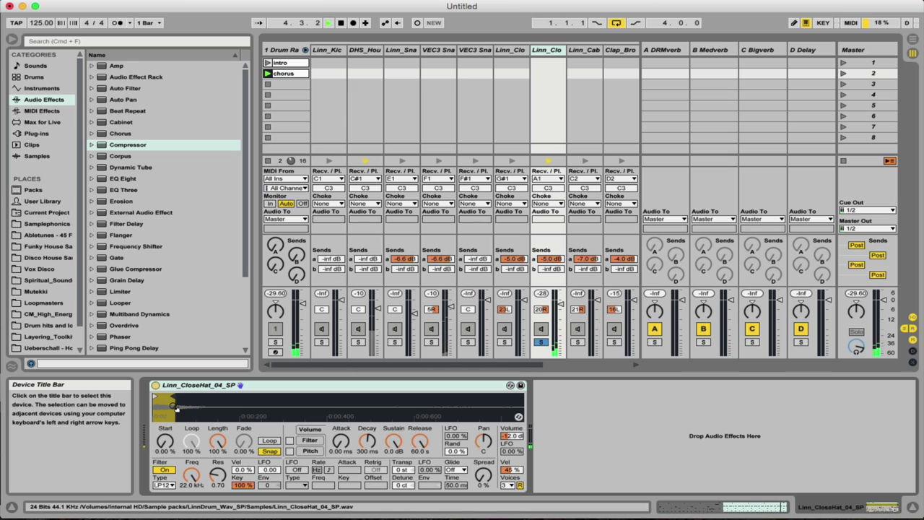
click(304, 51)
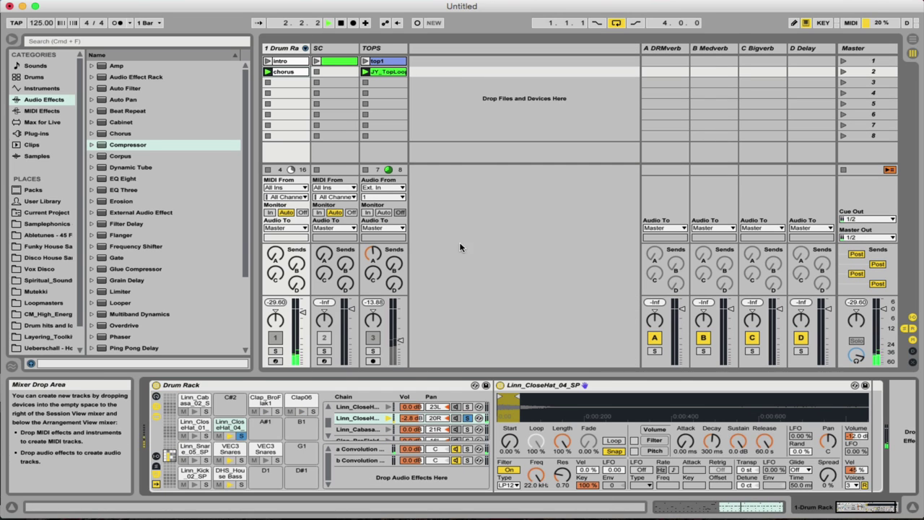
click(468, 419)
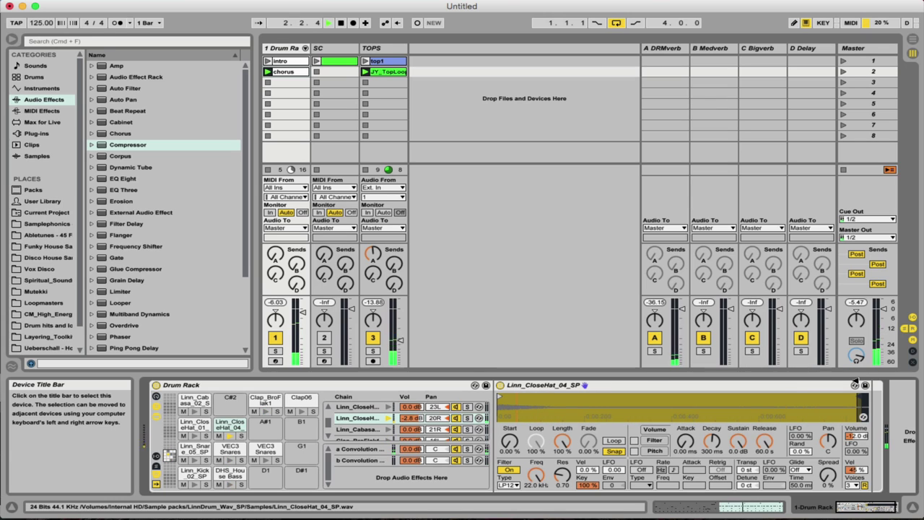
drag(862, 396, 510, 397)
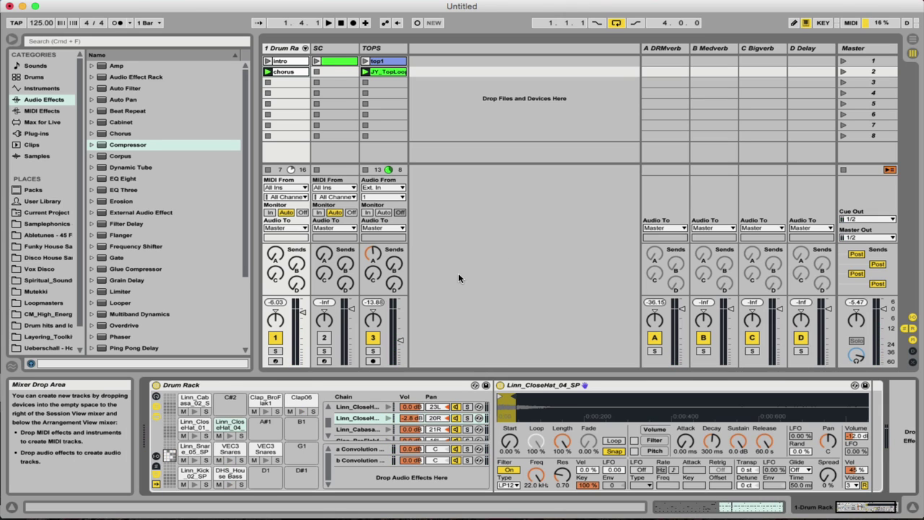
Step: Solo TOPS and add a highpass Auto Filter after the Compressor, cutoff at 1.27 kHz
click(385, 49)
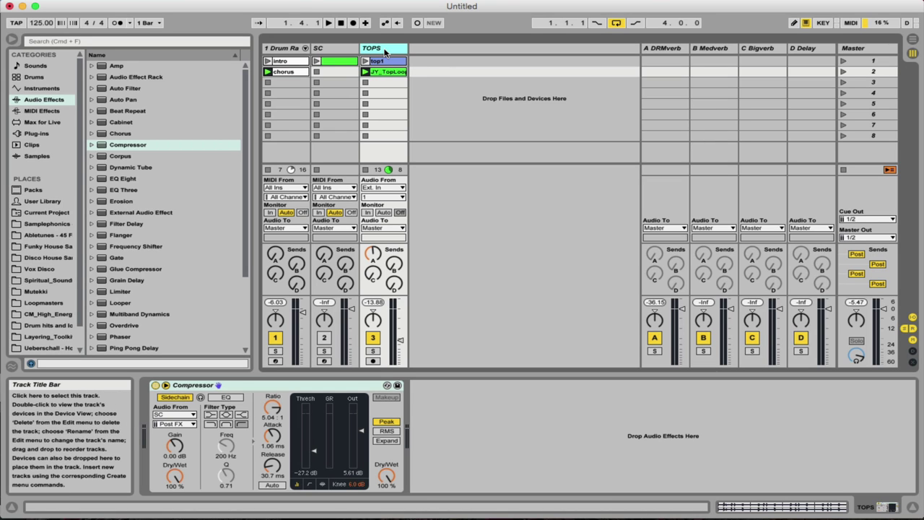
click(373, 351)
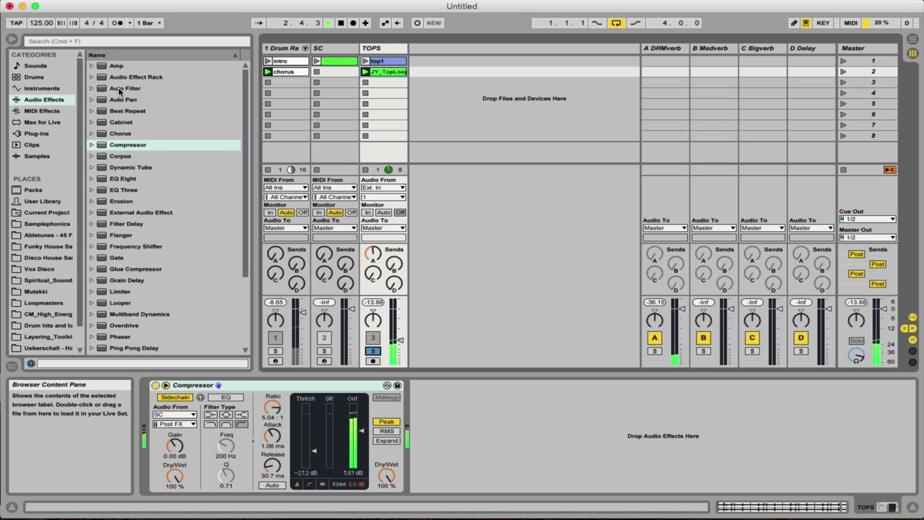
drag(120, 90, 475, 427)
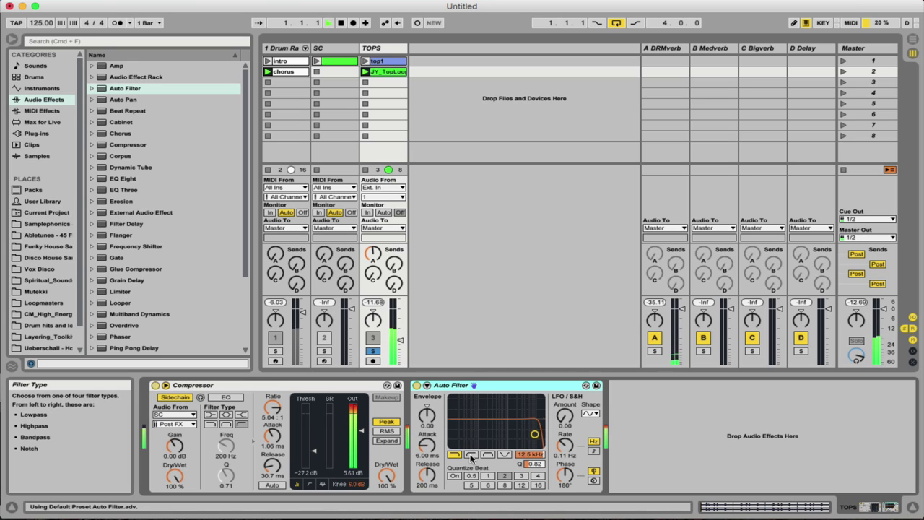
click(471, 454)
drag(534, 433, 503, 429)
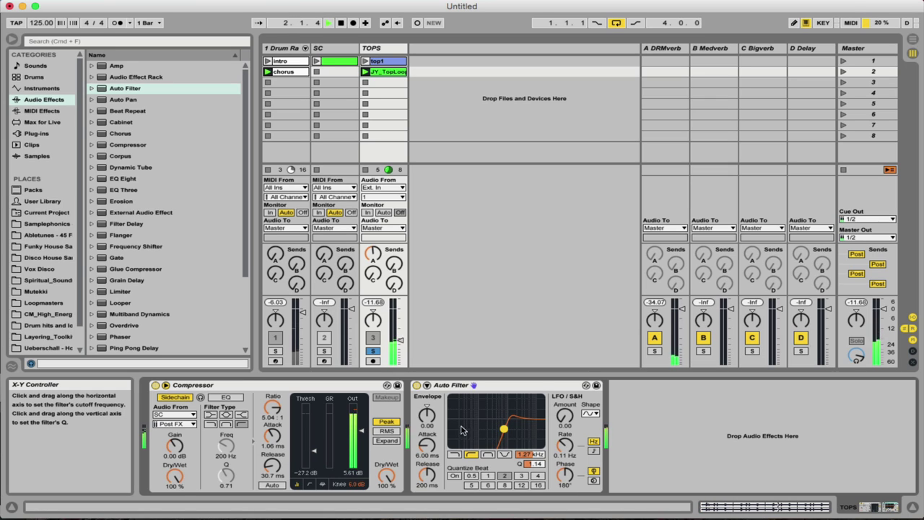
Step: Set the Auto Filter envelope to 14.1 and a tempo-synced LFO amount 13.3, then unsolo TOPS
drag(430, 419, 430, 413)
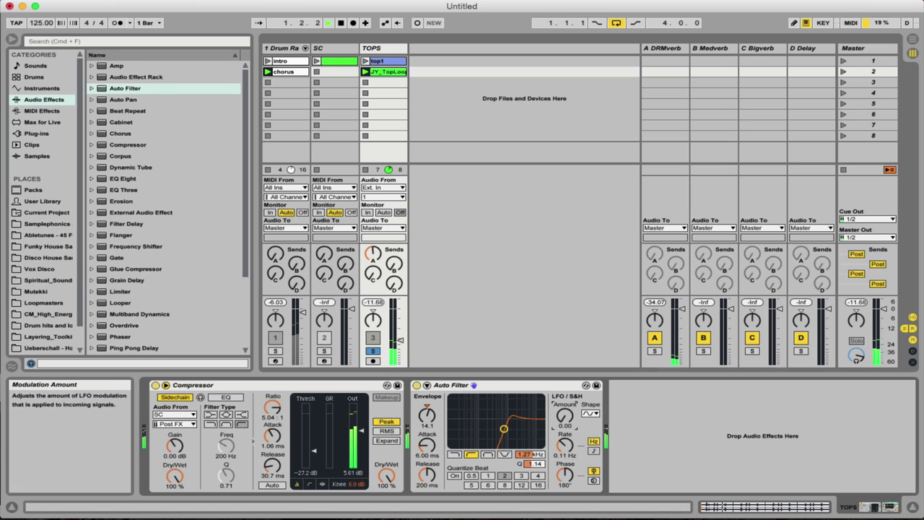
drag(564, 416, 565, 412)
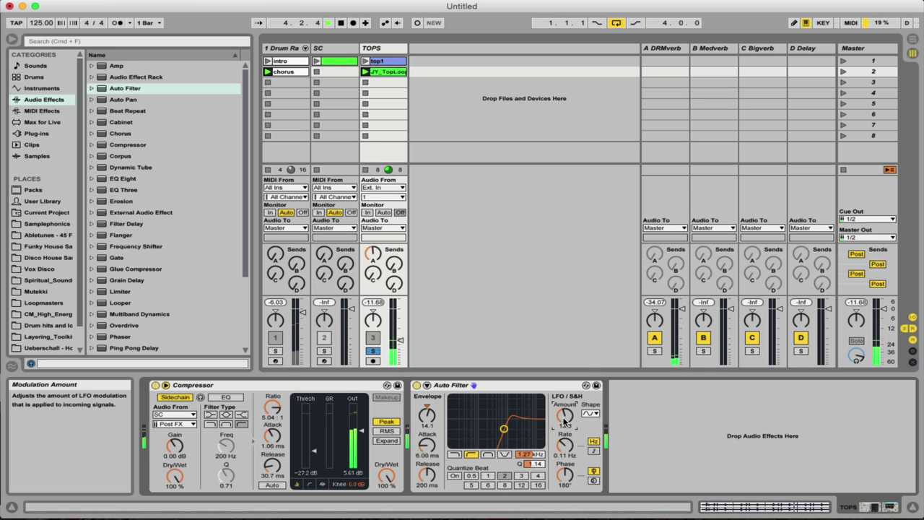
click(594, 451)
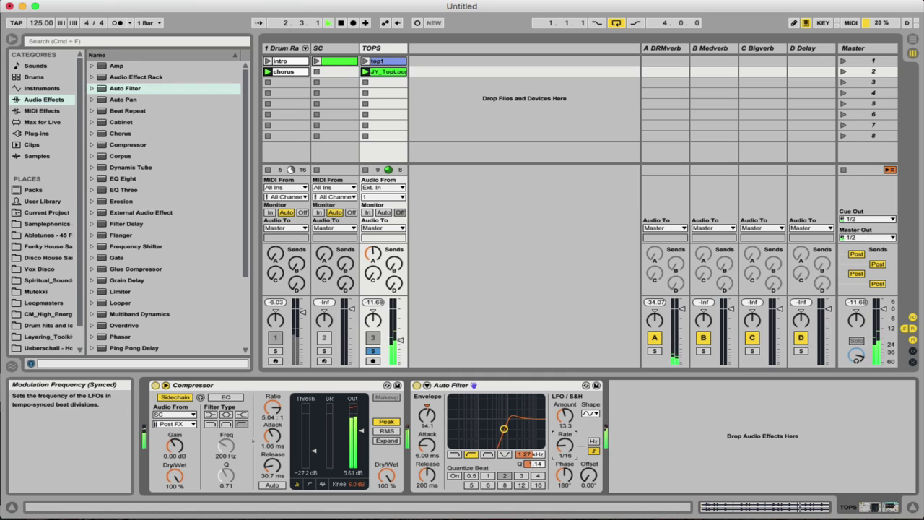
drag(565, 444, 565, 462)
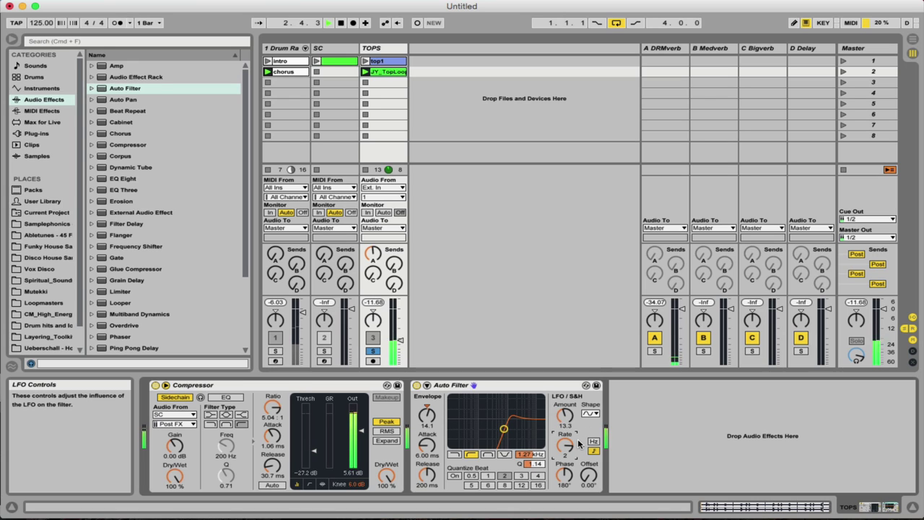
click(374, 351)
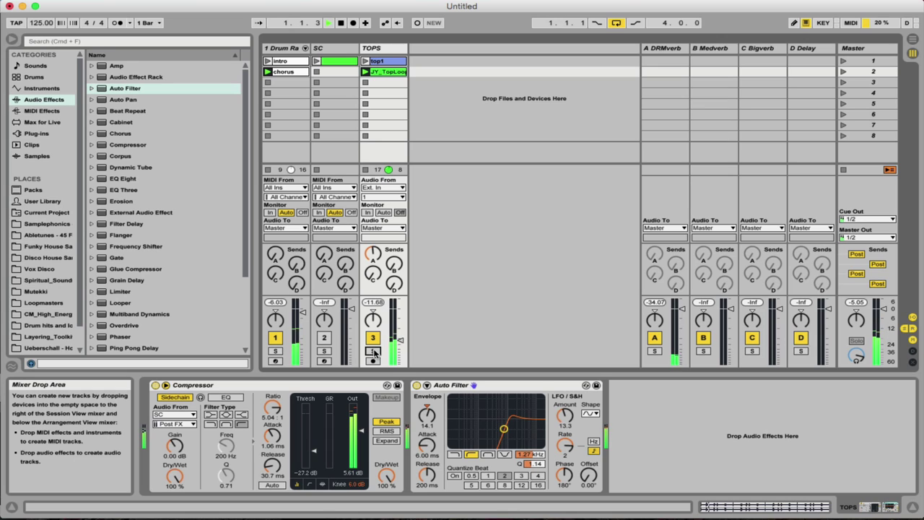
Step: Stop playback
key(space)
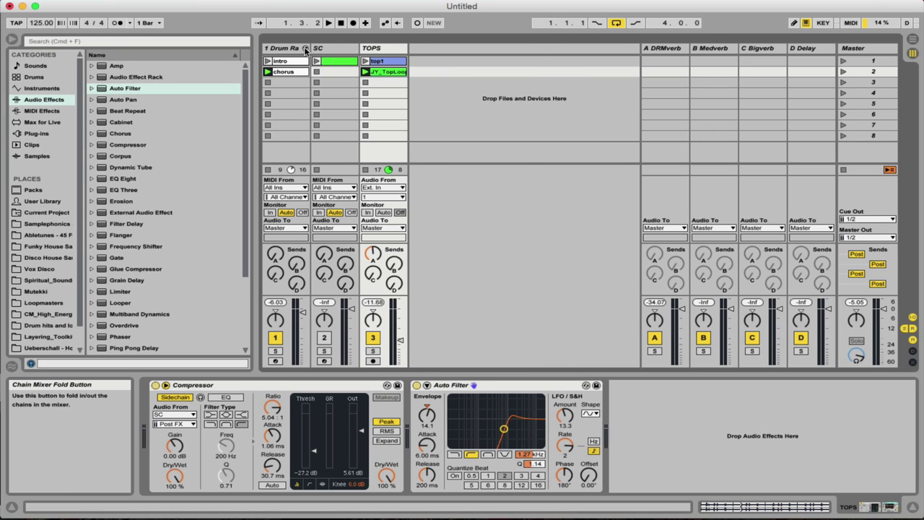
Step: Extract the Linn_Kick chain from the Drum Rack into separate small kick and big kick tracks
click(305, 48)
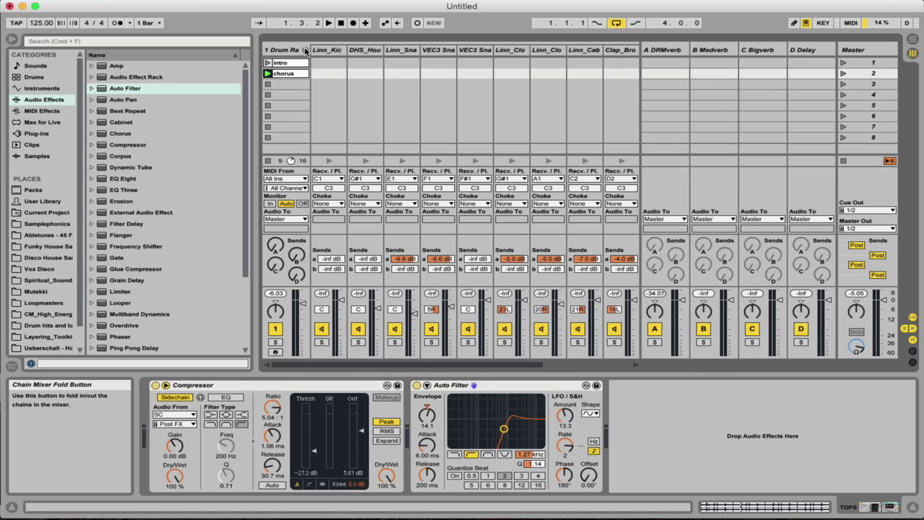
click(331, 51)
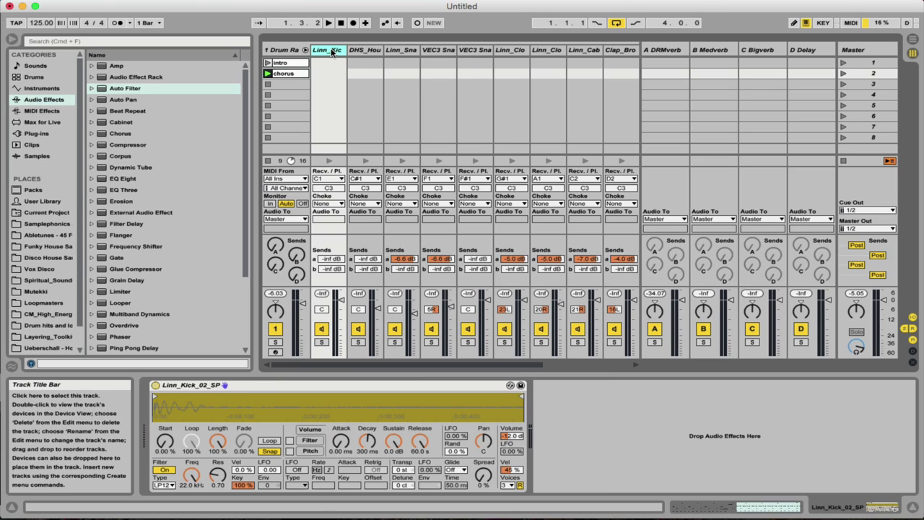
right_click(332, 52)
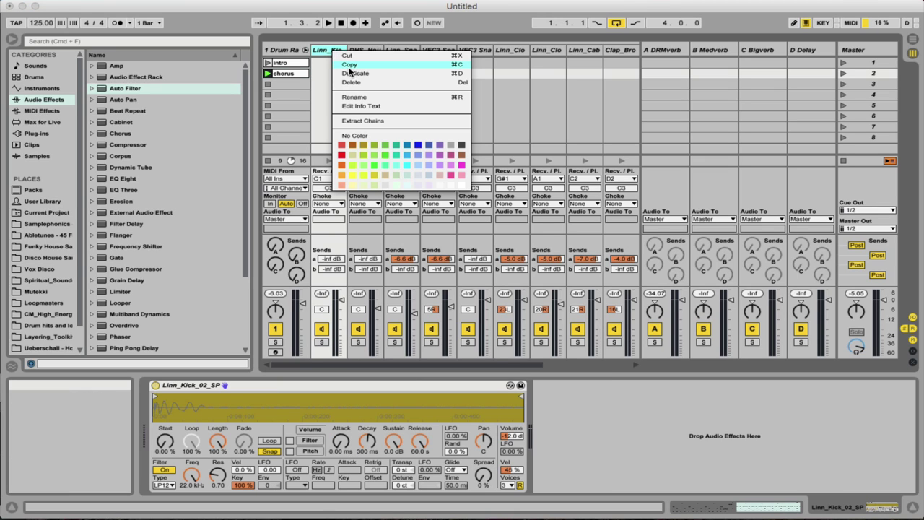
click(372, 121)
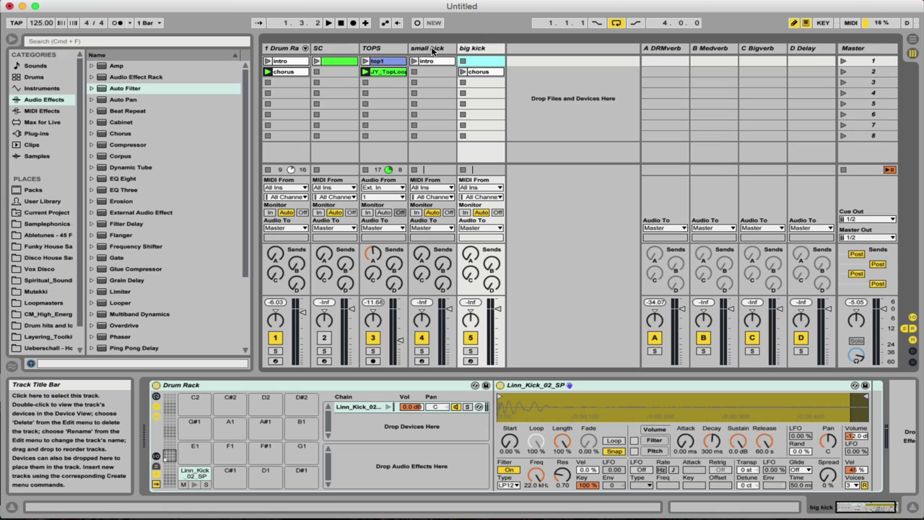
click(432, 49)
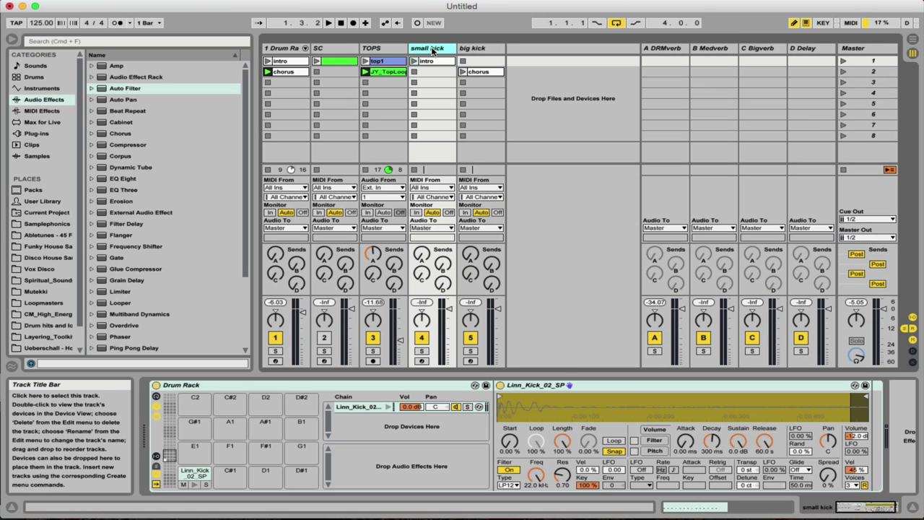
click(432, 49)
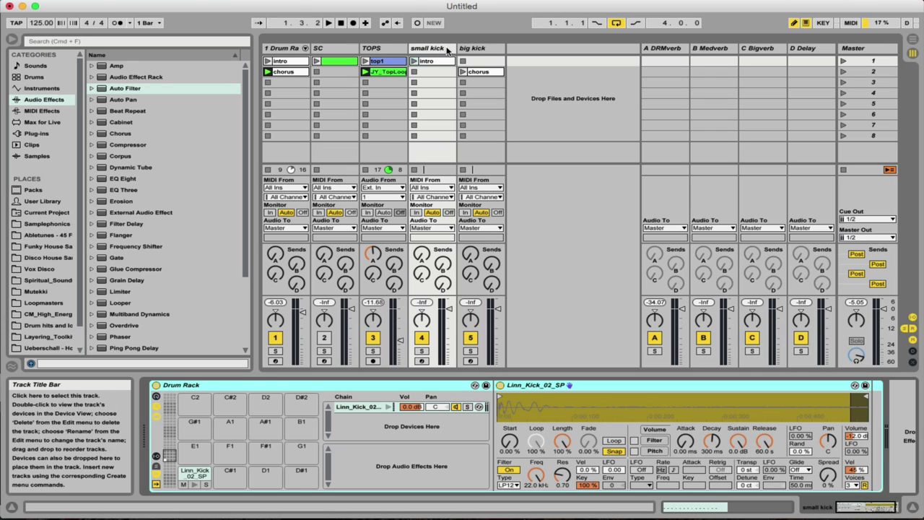
click(103, 44)
Step: Add Waves C1 comp (m) to the small kick track with the Classic compressor preset
text(c)
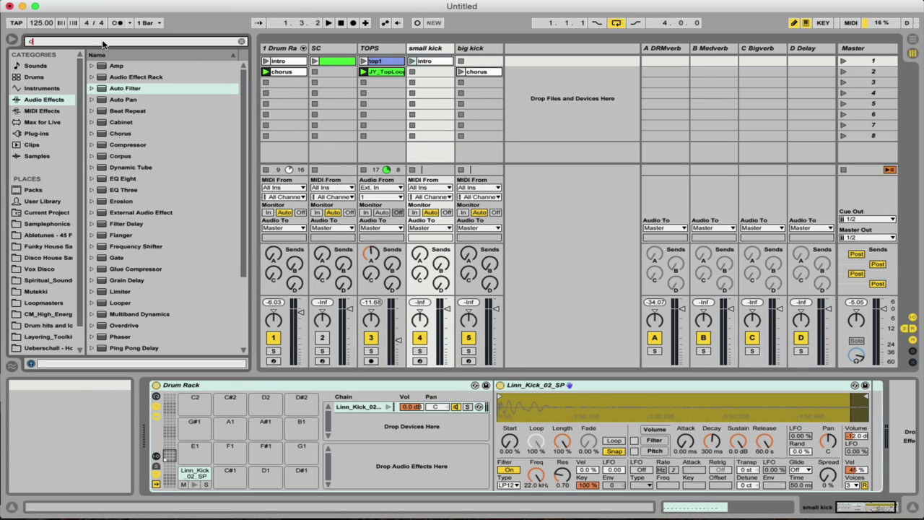
text(1)
click(36, 134)
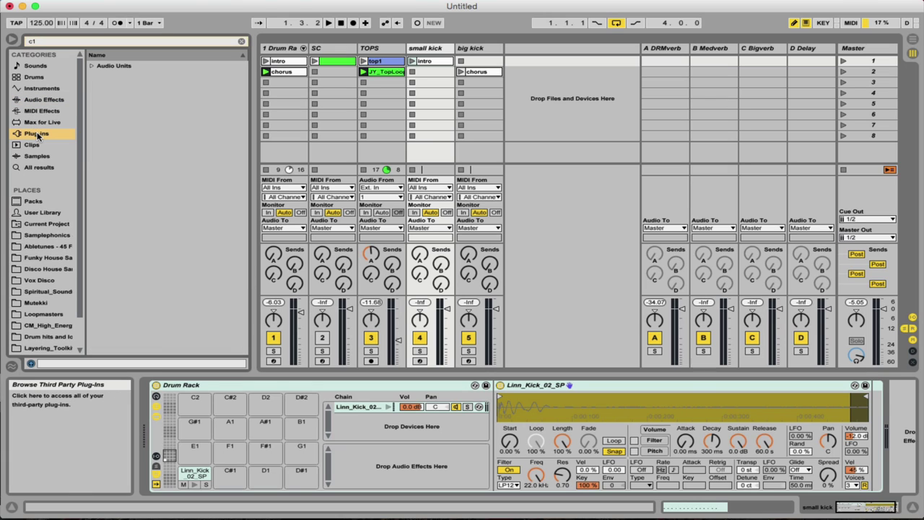
click(91, 66)
double_click(113, 78)
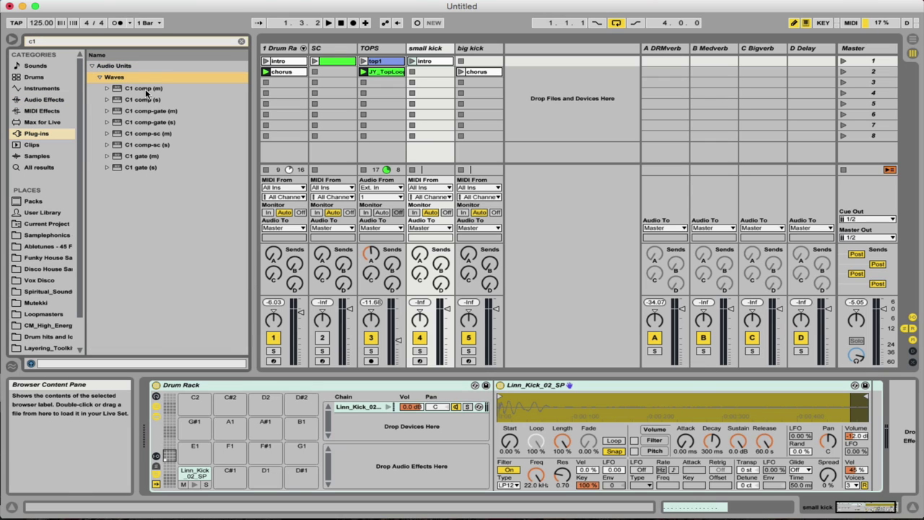
click(144, 89)
drag(361, 63, 432, 52)
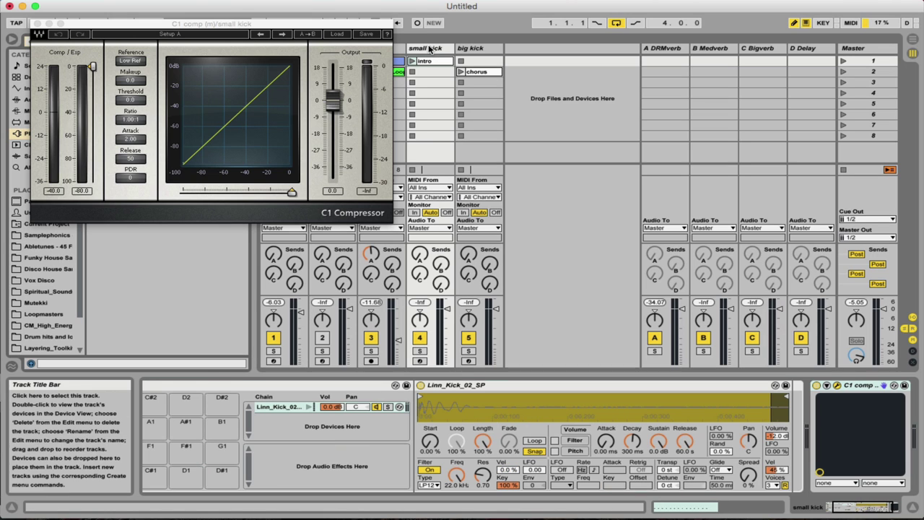
click(283, 35)
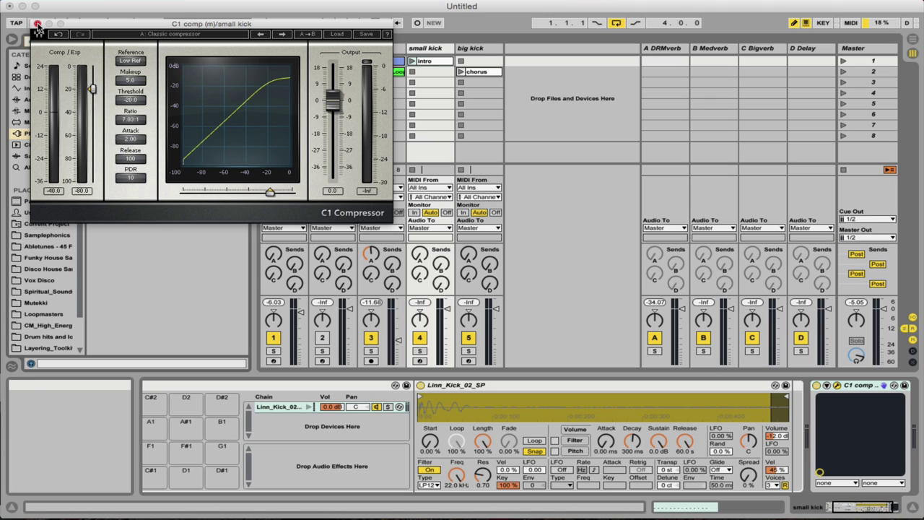
click(38, 24)
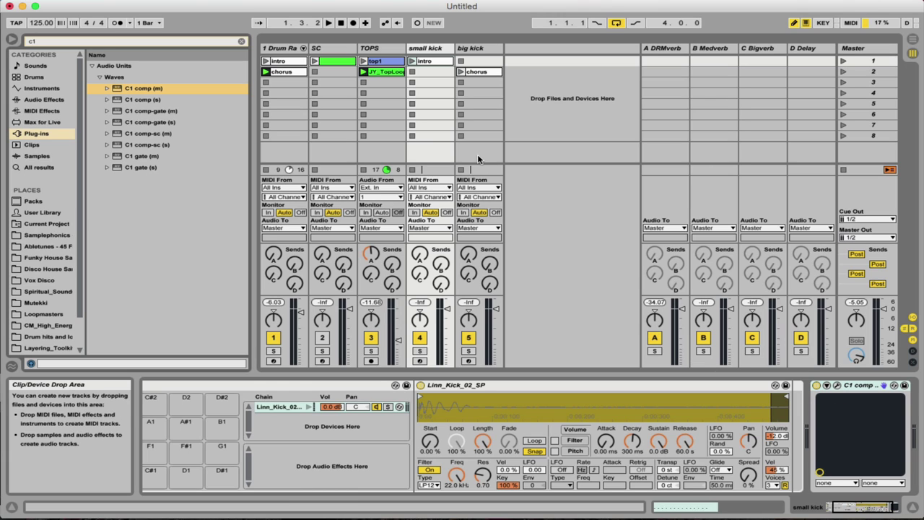
Step: Solo small kick and play its intro clip, then launch Scene 1 and unsolo it
click(420, 350)
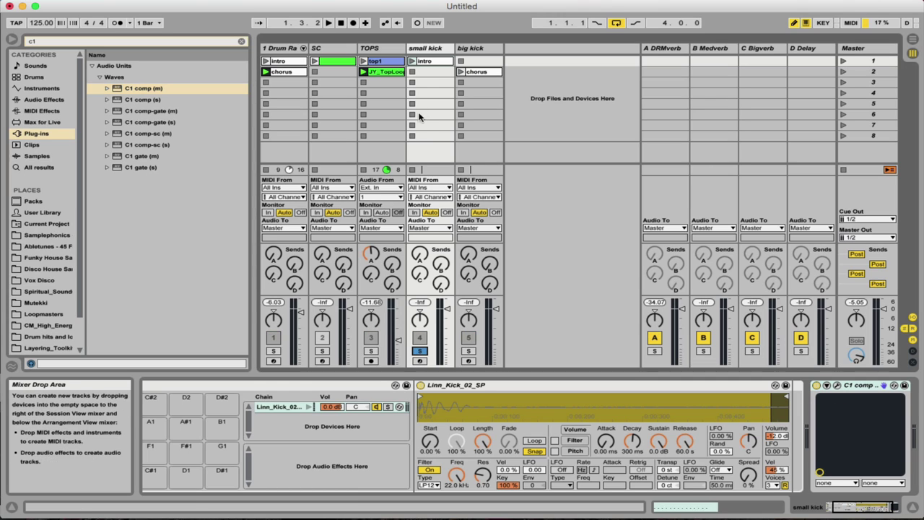
click(413, 61)
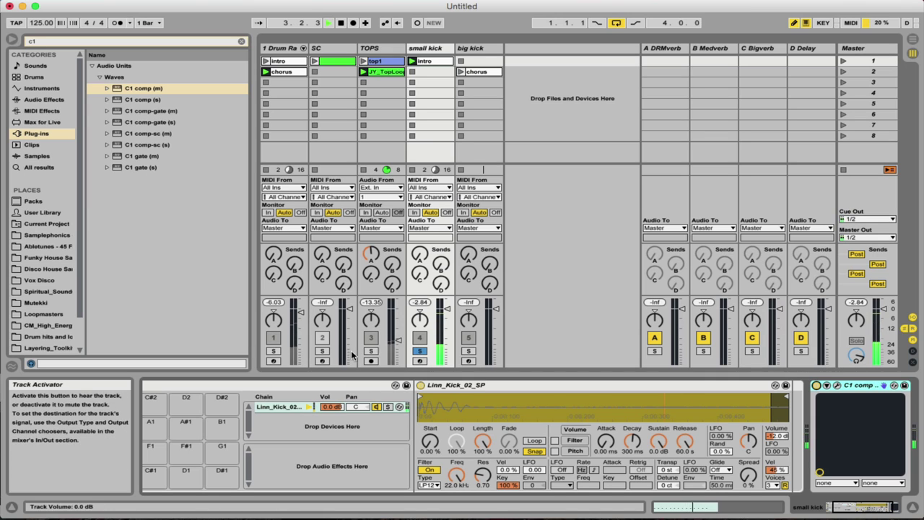
click(843, 62)
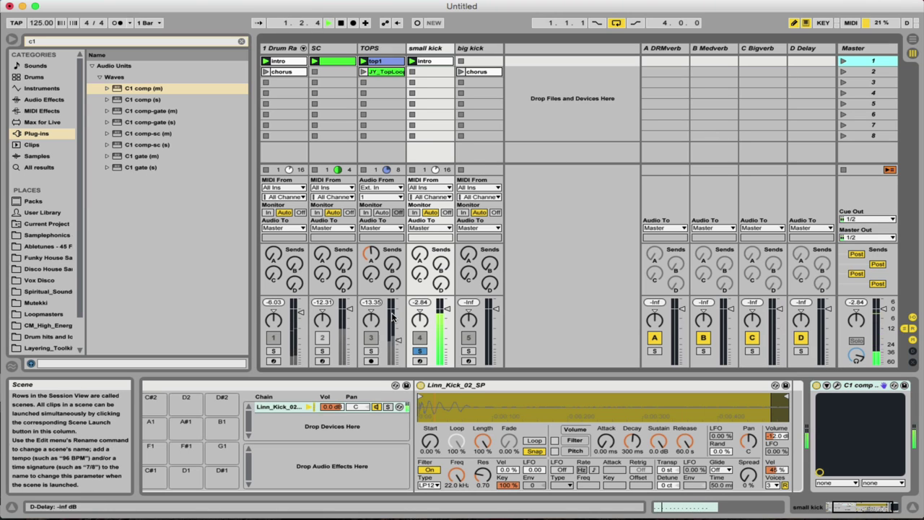
click(419, 351)
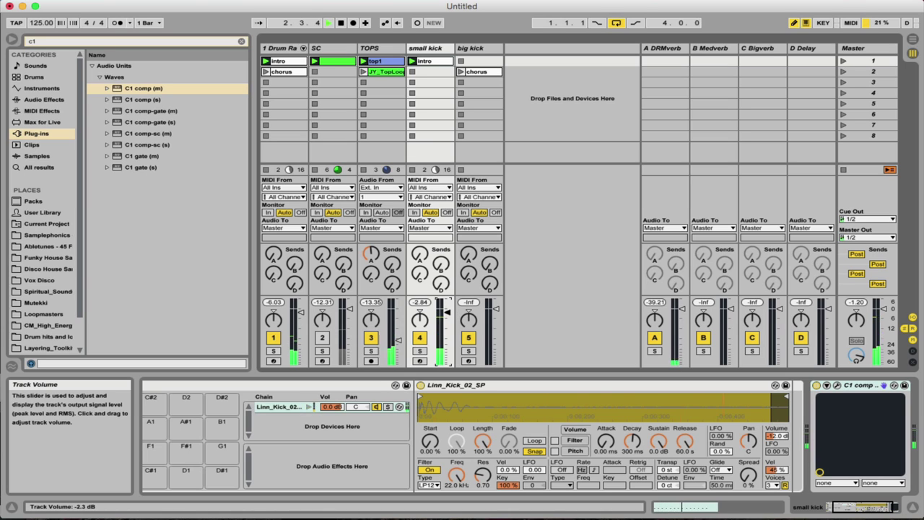
Step: Nudge the small kick volume to -2.3 dB, select big kick, and hide the Detail View
drag(447, 312, 448, 310)
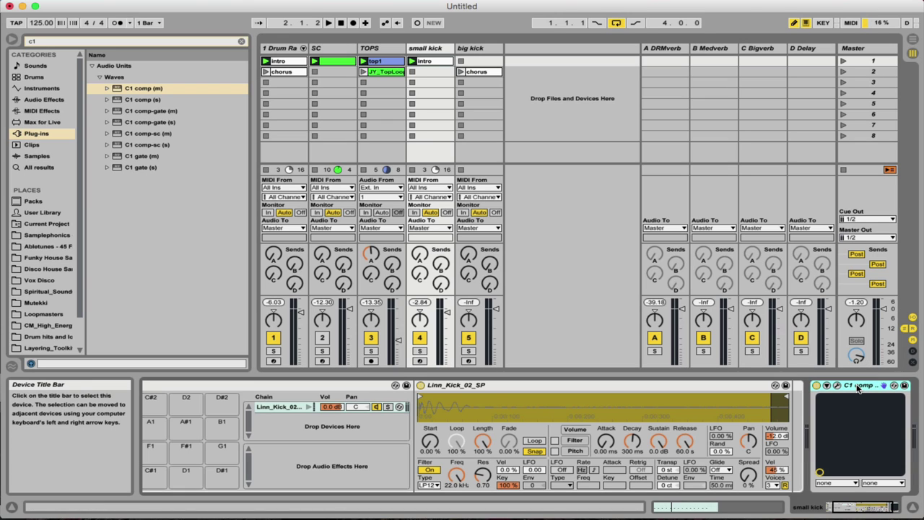
click(481, 49)
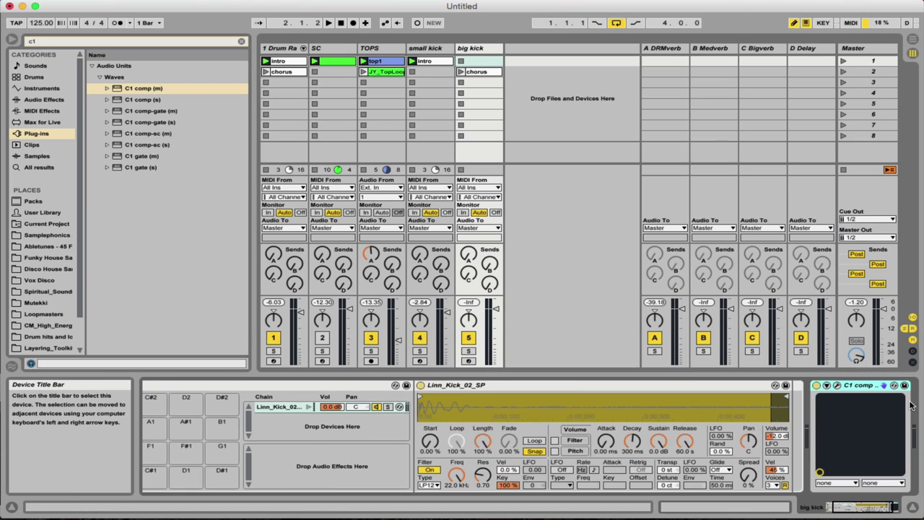
key(super+alt+l)
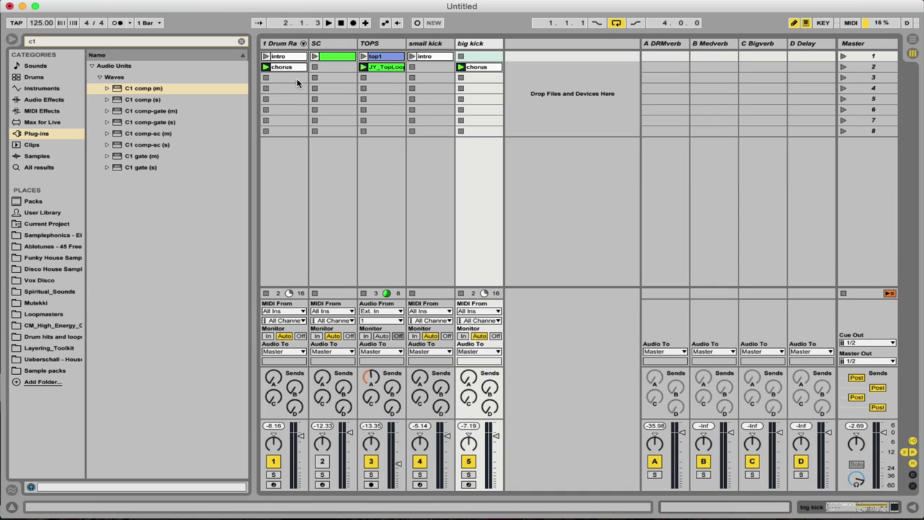
Step: Rename the first Drum Rack track to Perc
click(282, 44)
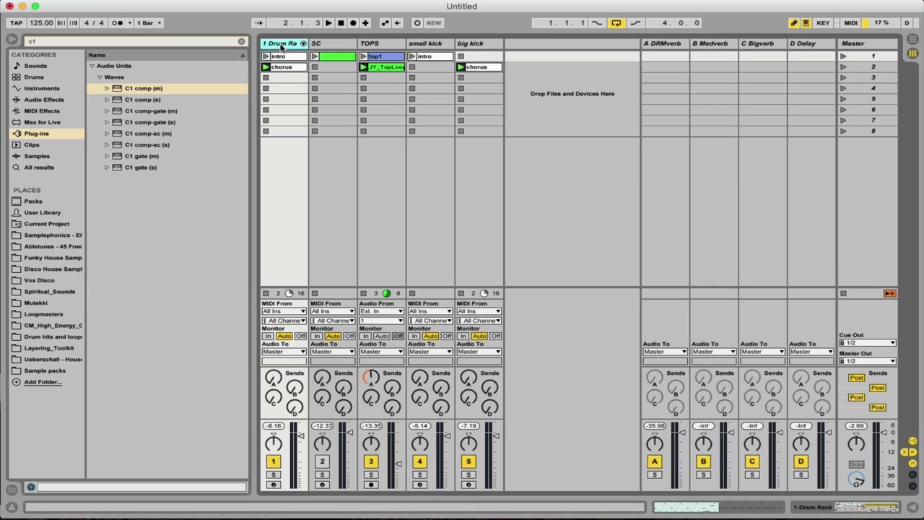
key(super+r)
text(P)
key(Return)
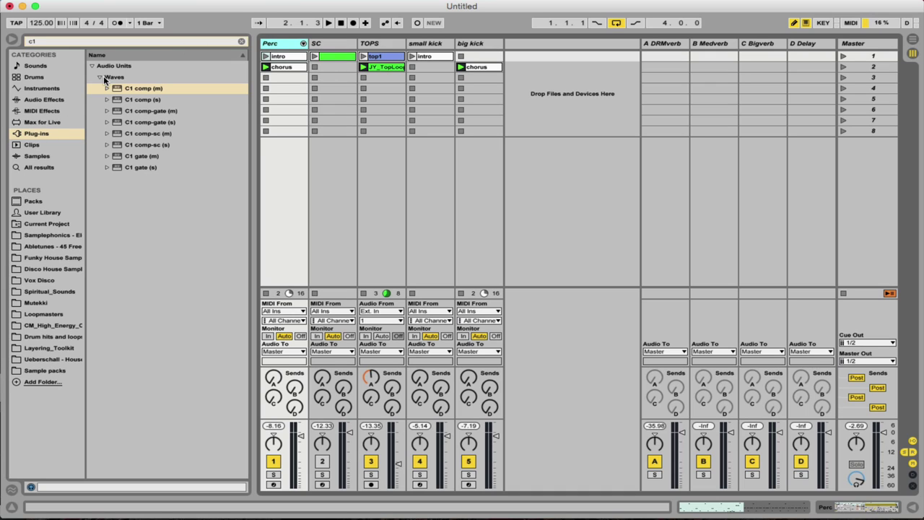
Step: Search 'cla' in the browser and load CLA-3A (s) onto the Perc track
click(82, 45)
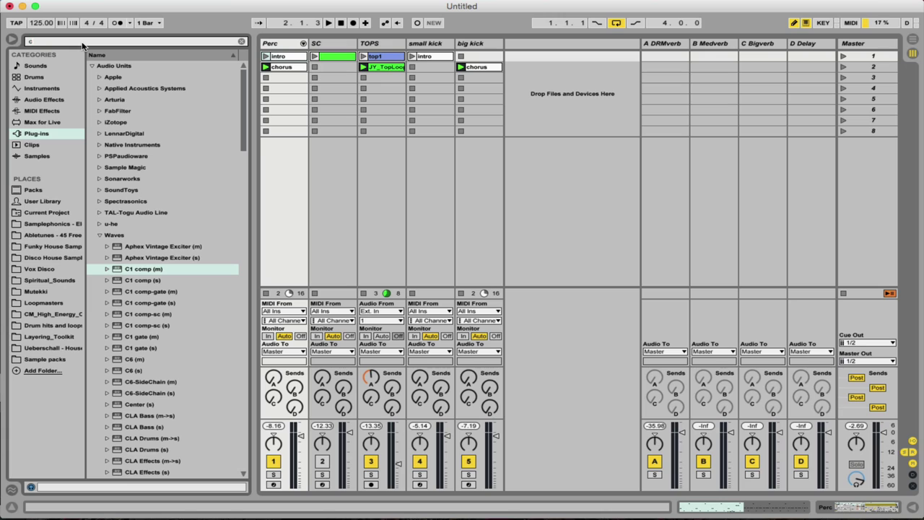
text(la)
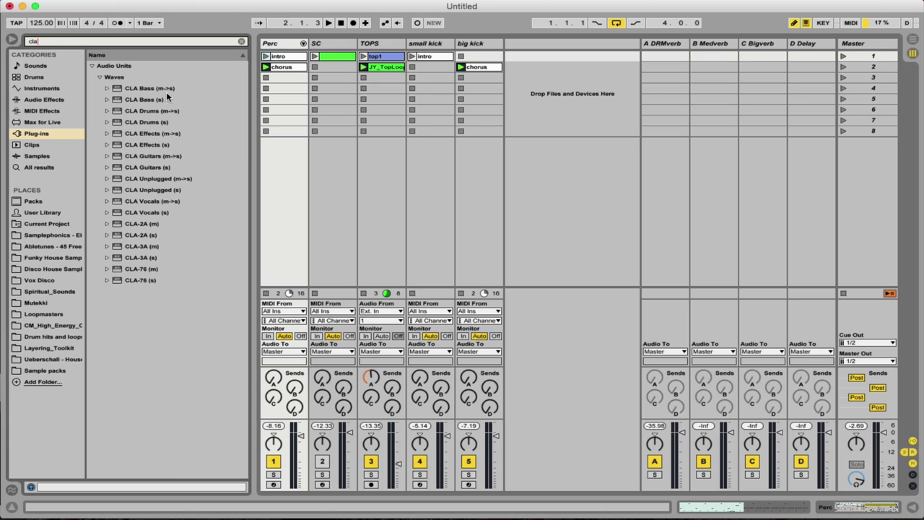
double_click(134, 257)
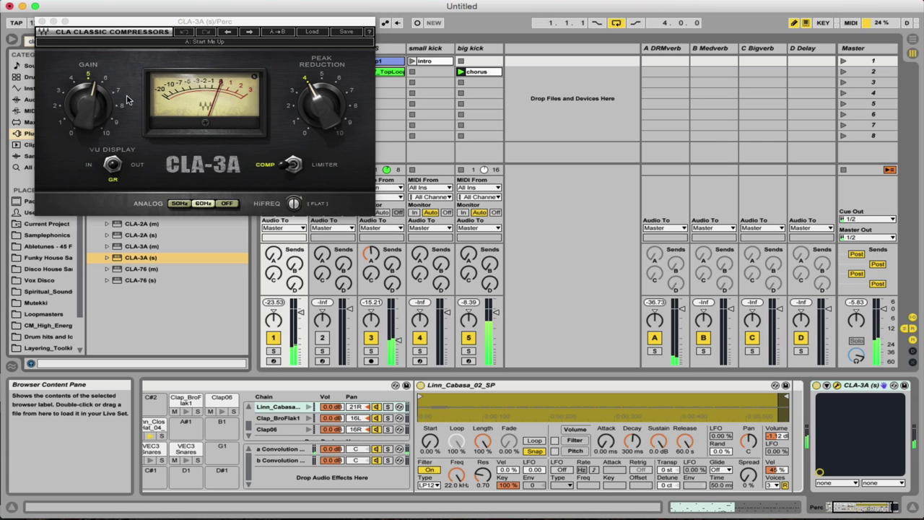
Step: Close the CLA-3A window, then solo the Perc track briefly and unsolo it
click(41, 21)
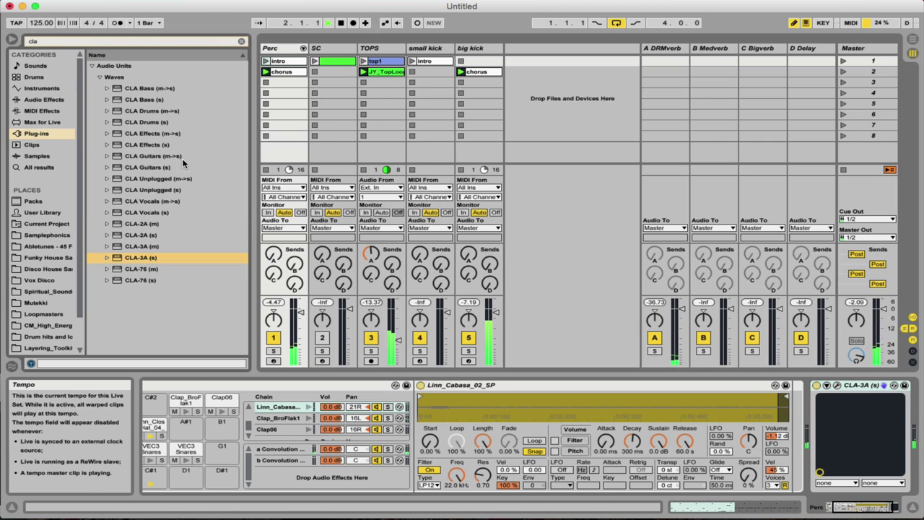
click(273, 351)
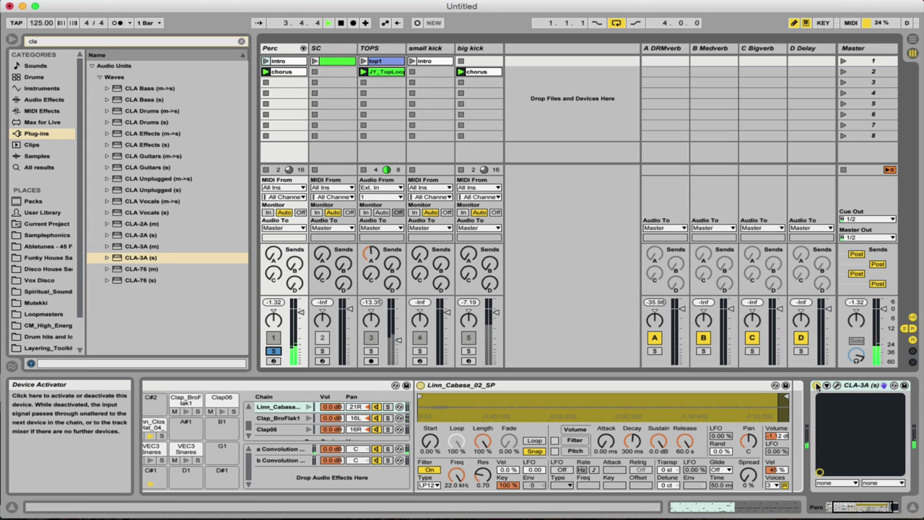
click(274, 352)
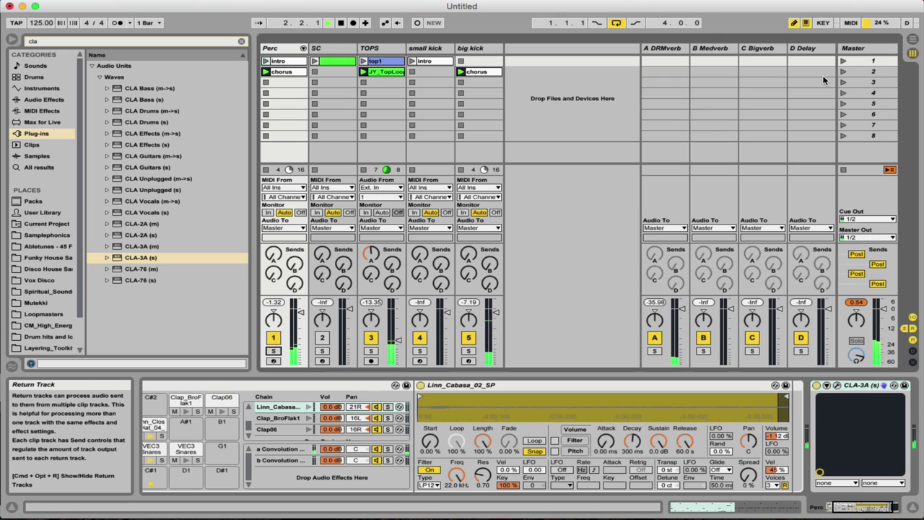
key(space)
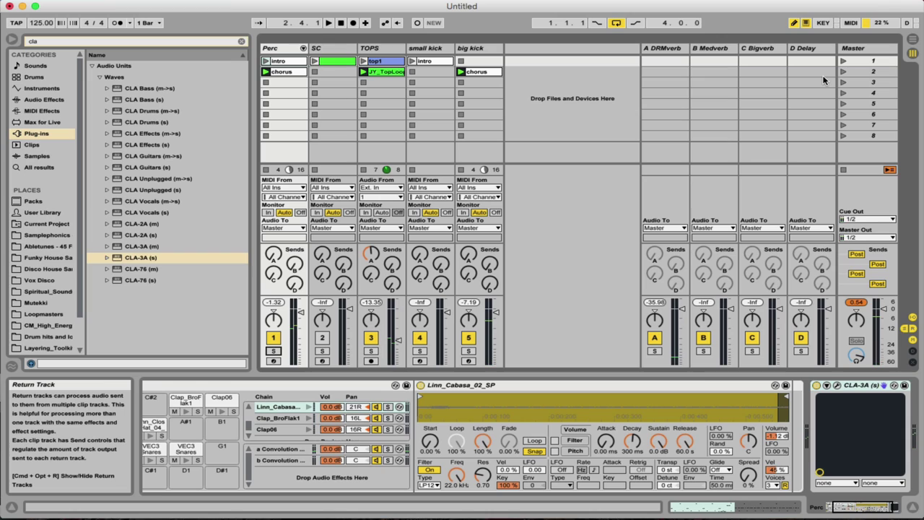
click(858, 64)
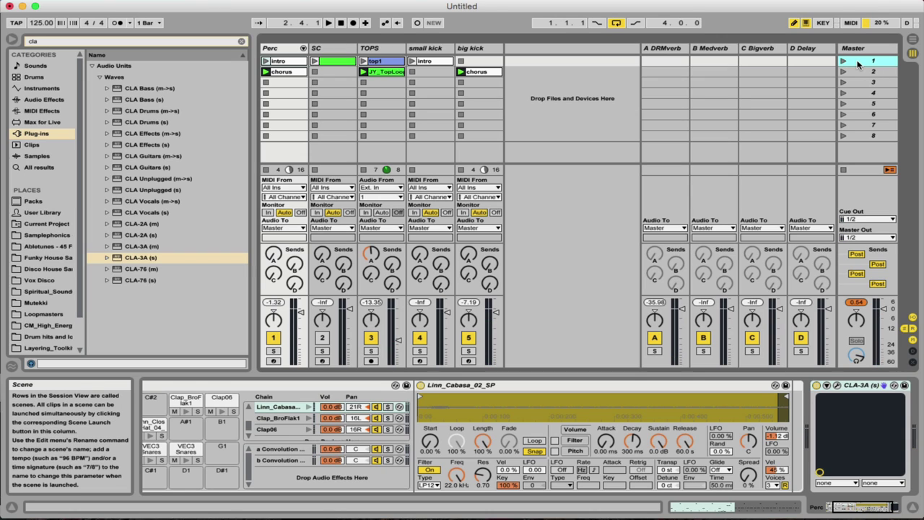